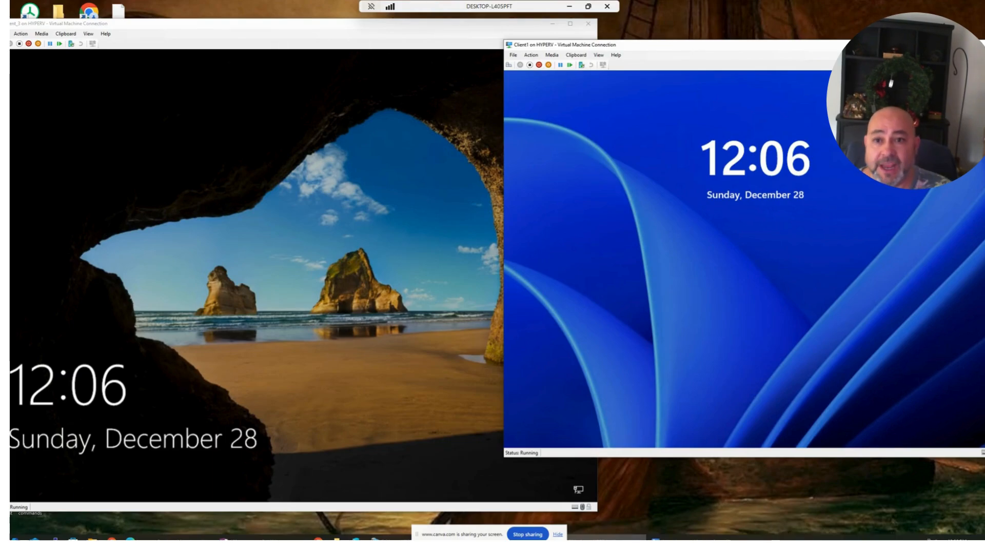
Bring up the account sign-in prompt from the lock screen of the Windows 10 client virtual machine.
click(328, 267)
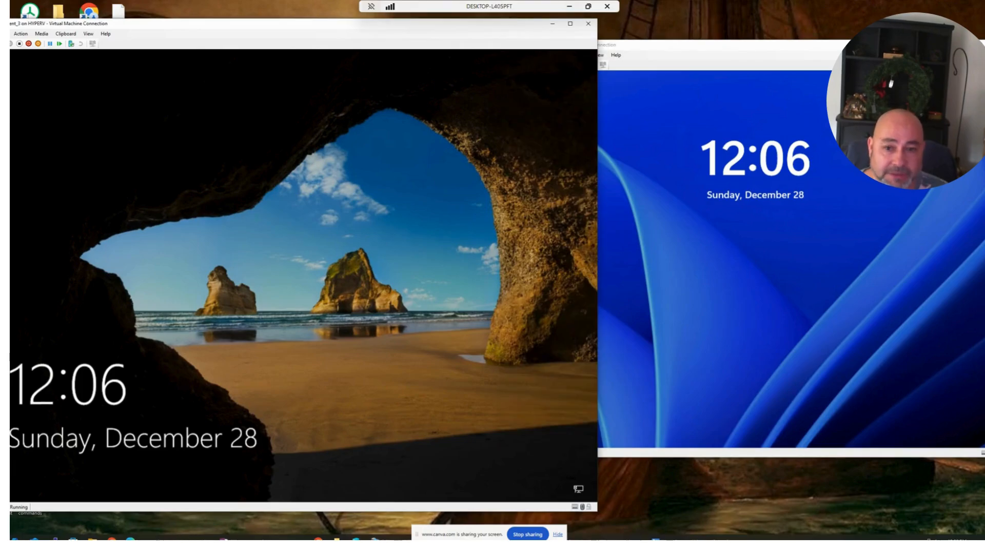
click(21, 34)
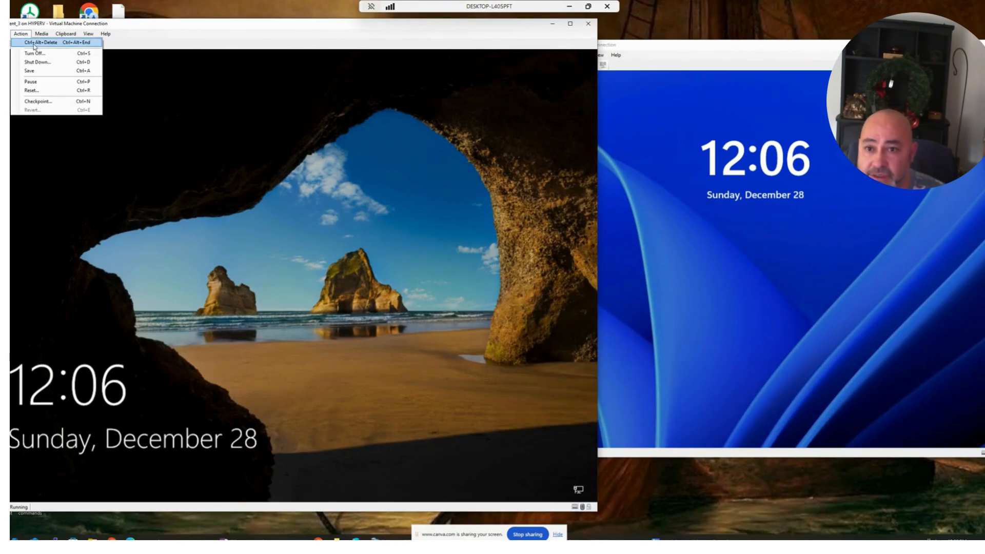
click(39, 43)
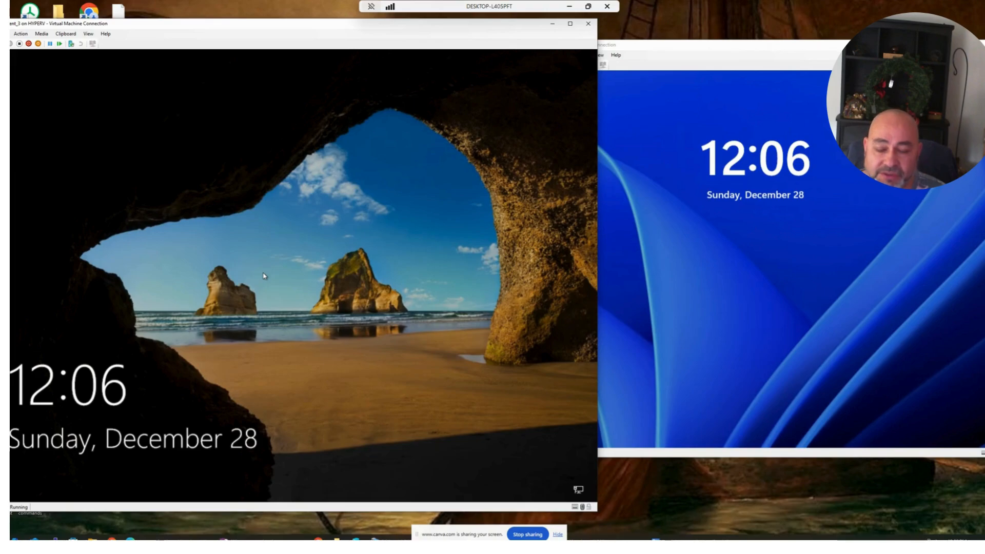
click(267, 303)
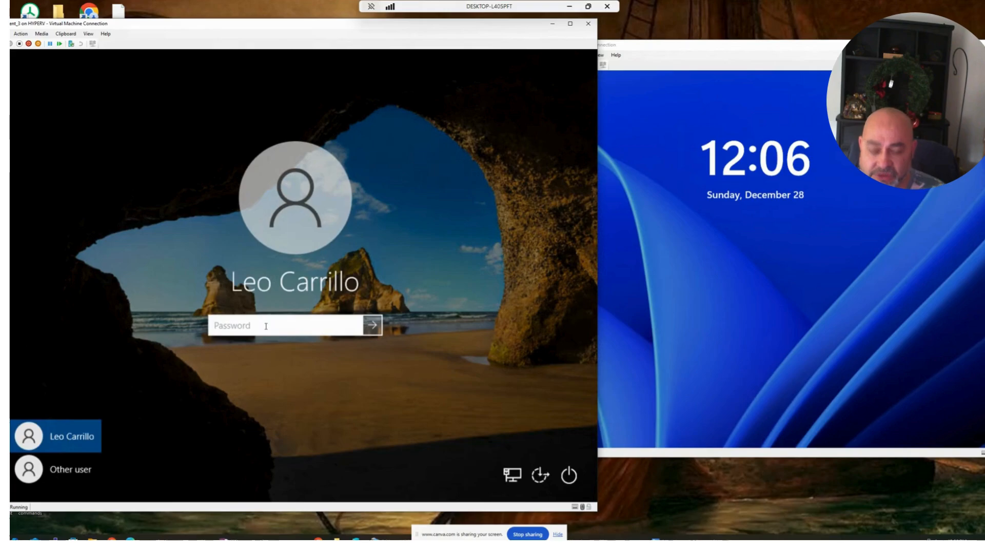
Try to sign in to the Windows 10 client virtual machine with the preselected account's password.
text(**********)
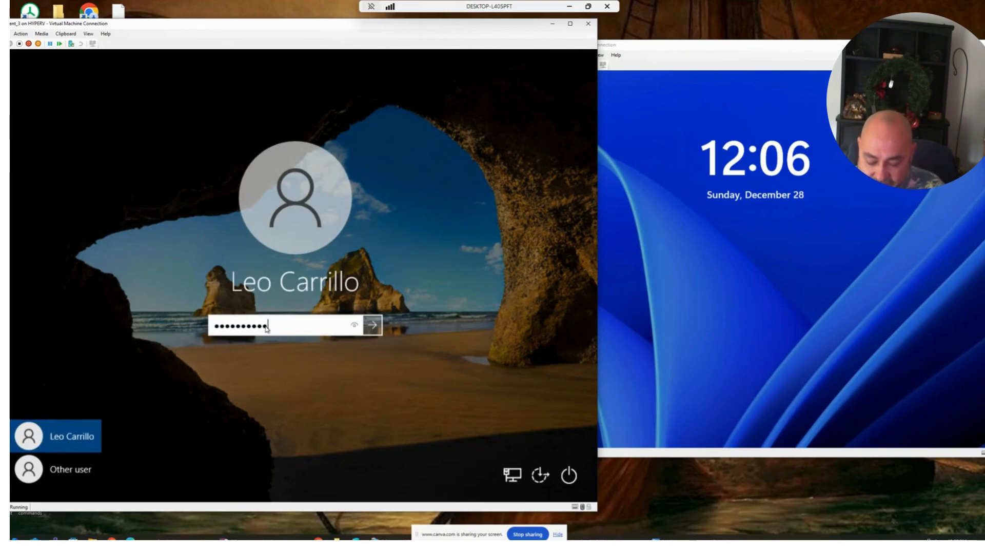
key(Return)
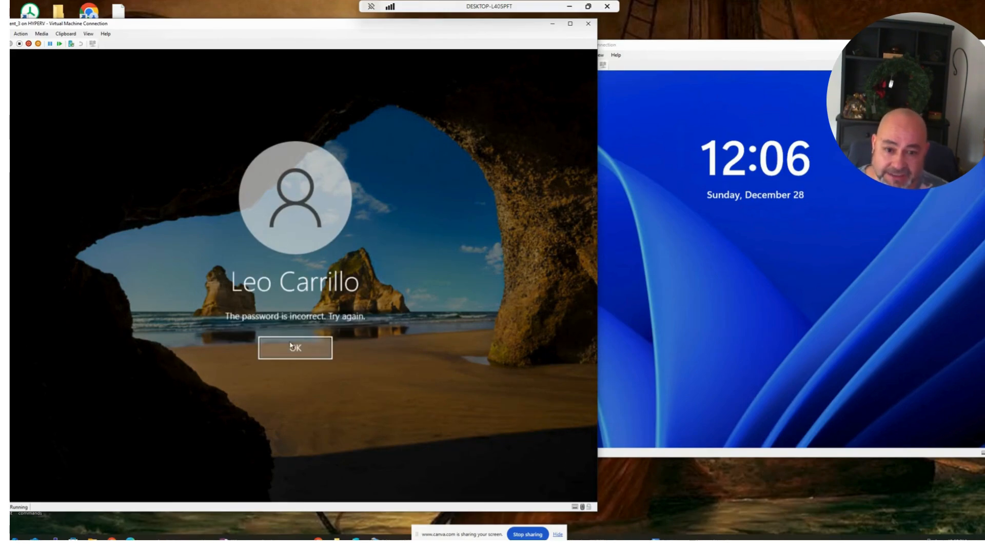
click(291, 348)
text(**********)
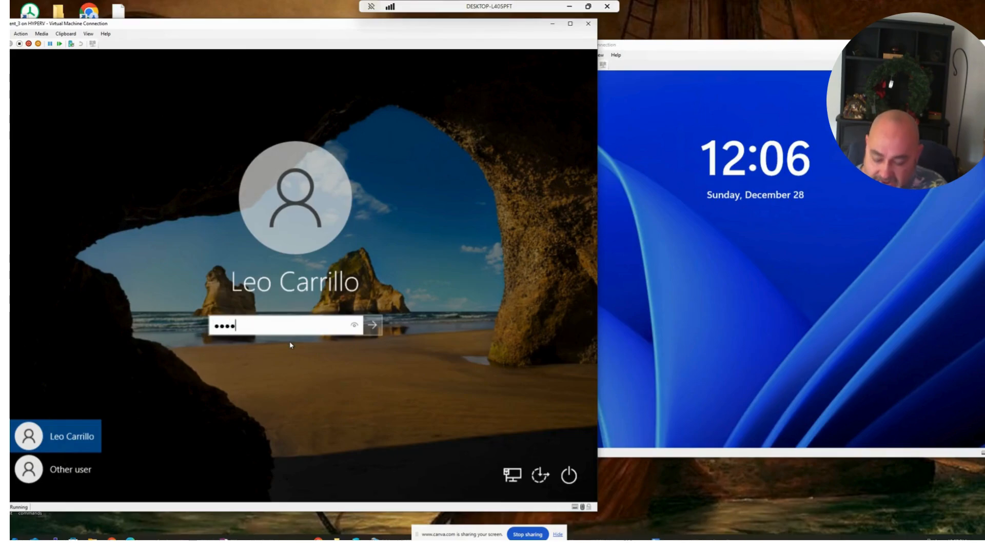
key(Return)
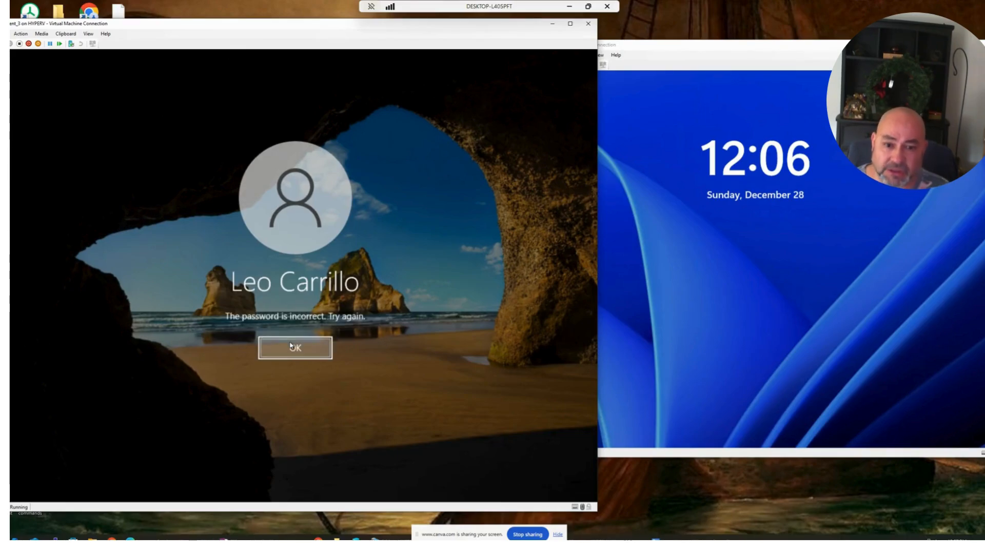
click(291, 347)
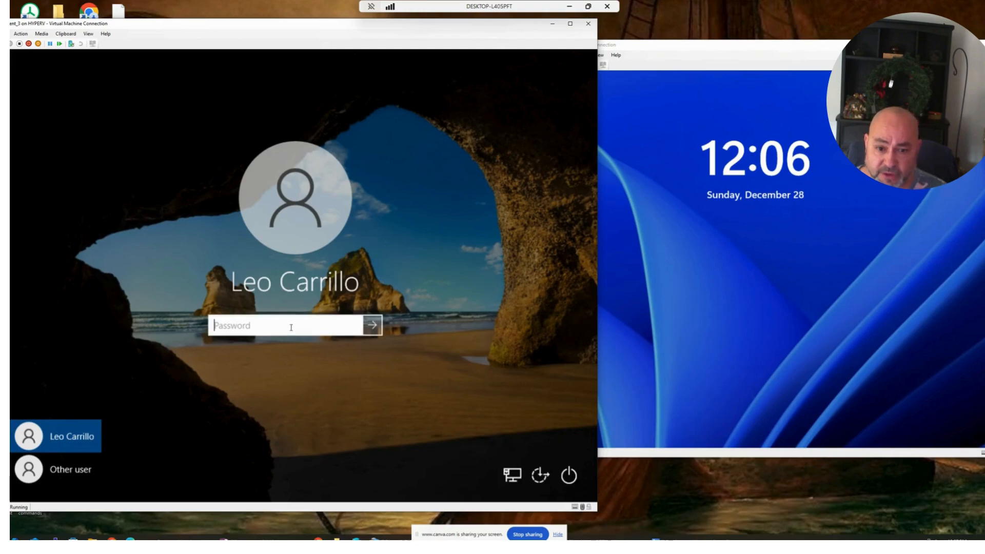
Enter the preselected account's password again and submit it to sign in to the Windows 10 client.
text(*****)
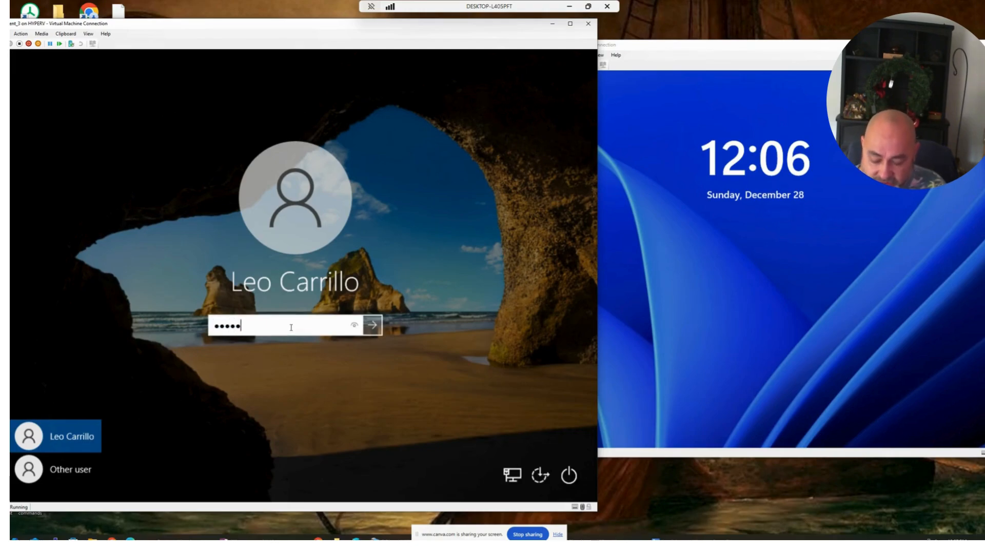
text(*****)
key(Return)
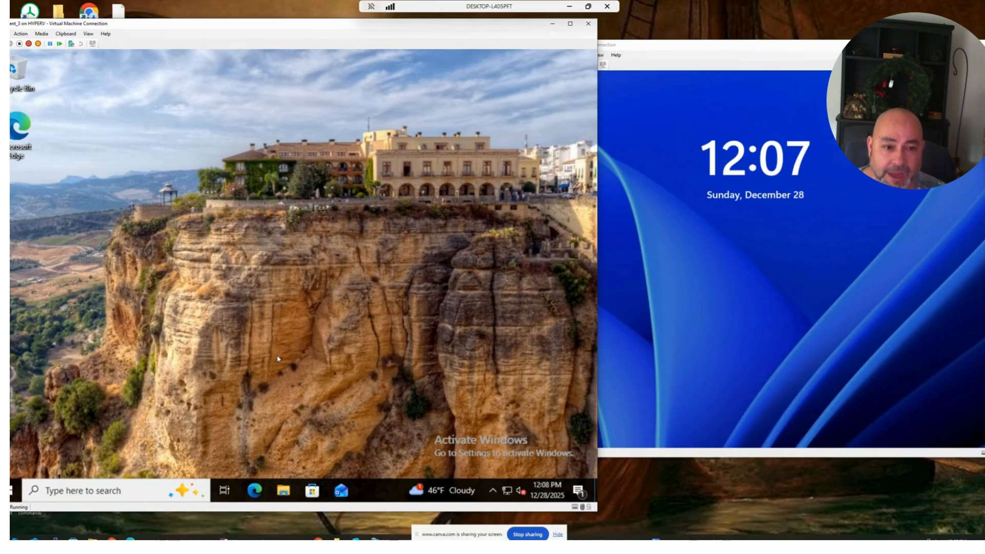
Open Computer Management on the Windows 10 client virtual machine.
right_click(13, 492)
key(Escape)
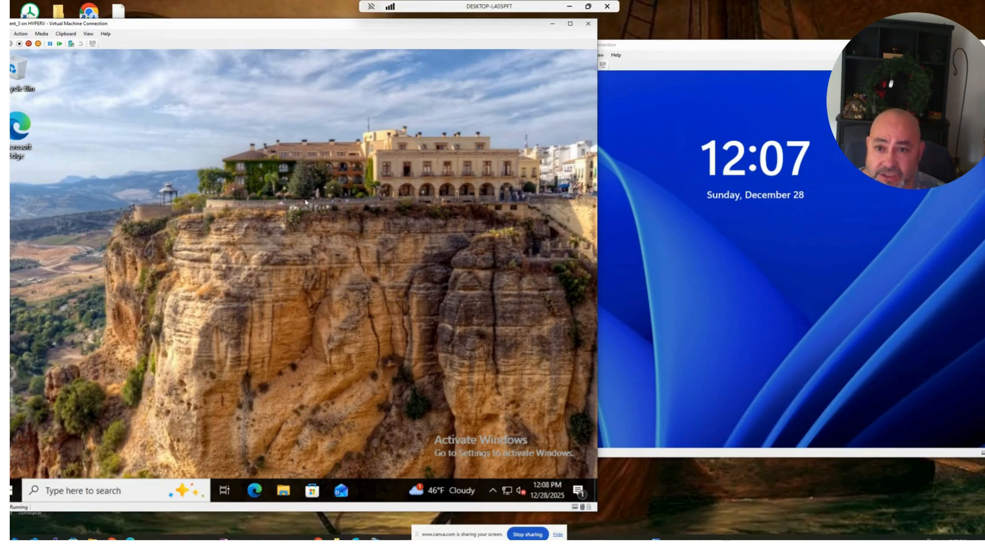
right_click(14, 493)
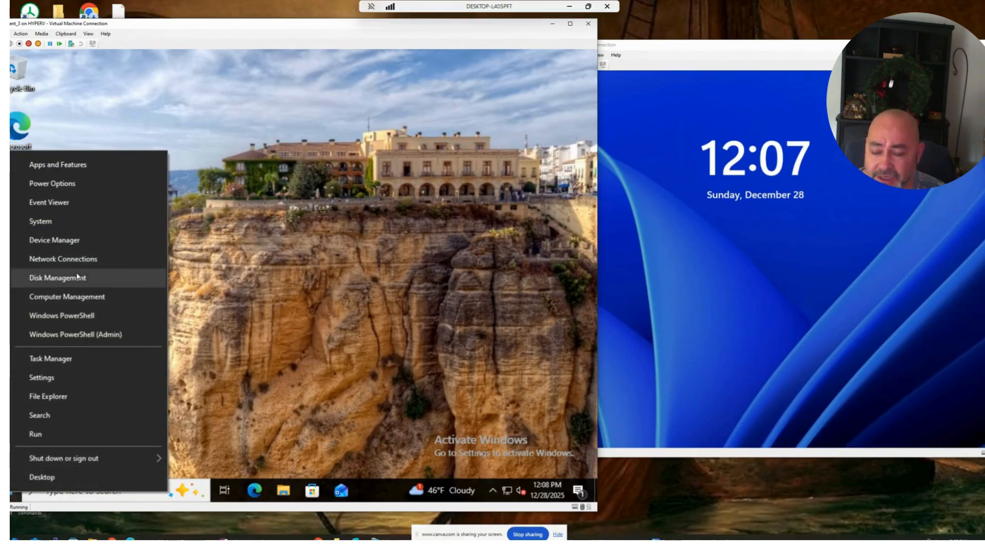
click(93, 299)
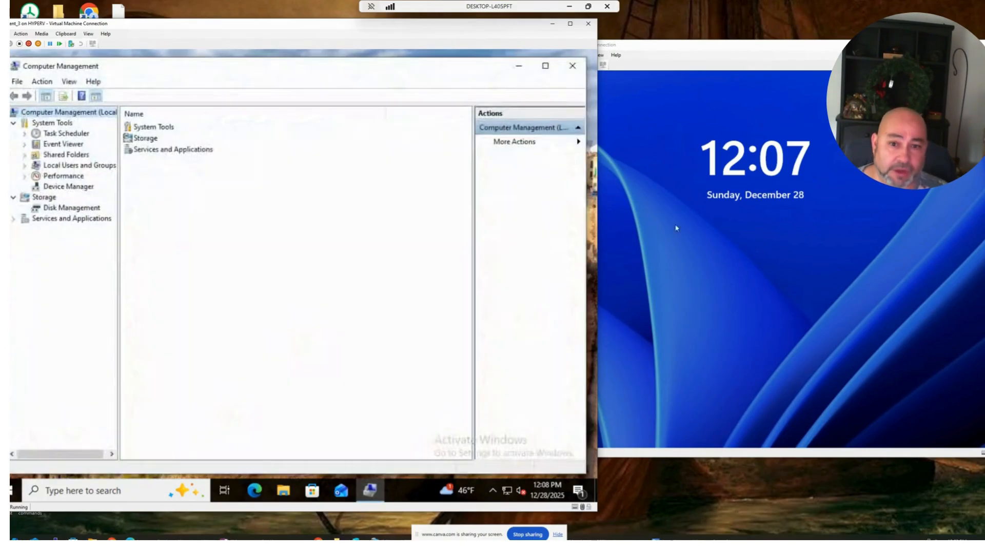
Check the domain account in the local Administrators group's member list, then close Computer Management.
click(24, 165)
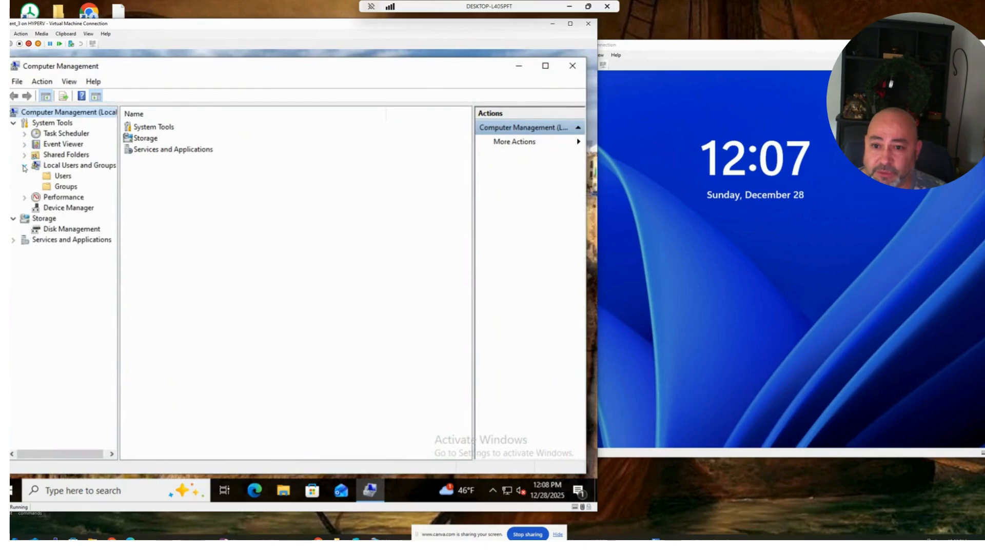
click(66, 186)
double_click(156, 138)
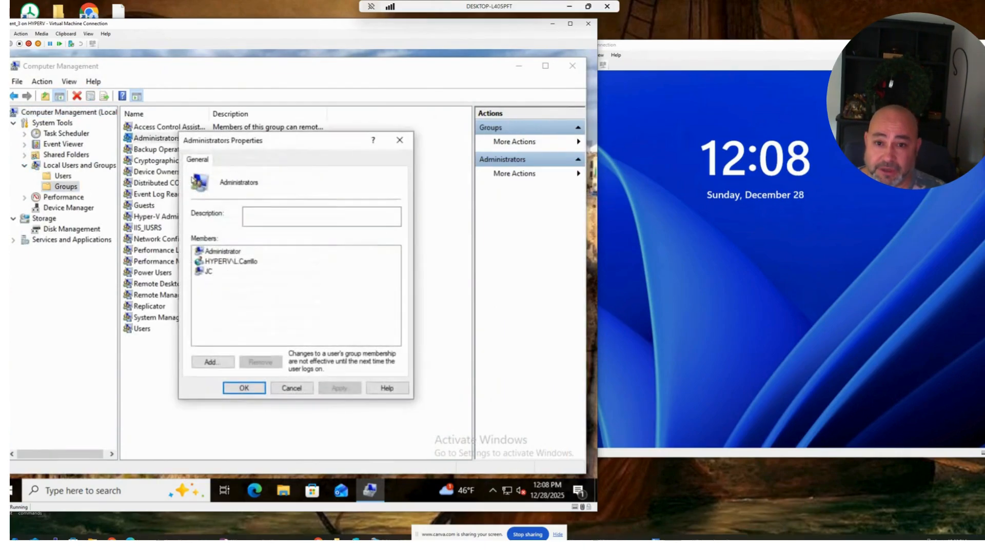
click(240, 262)
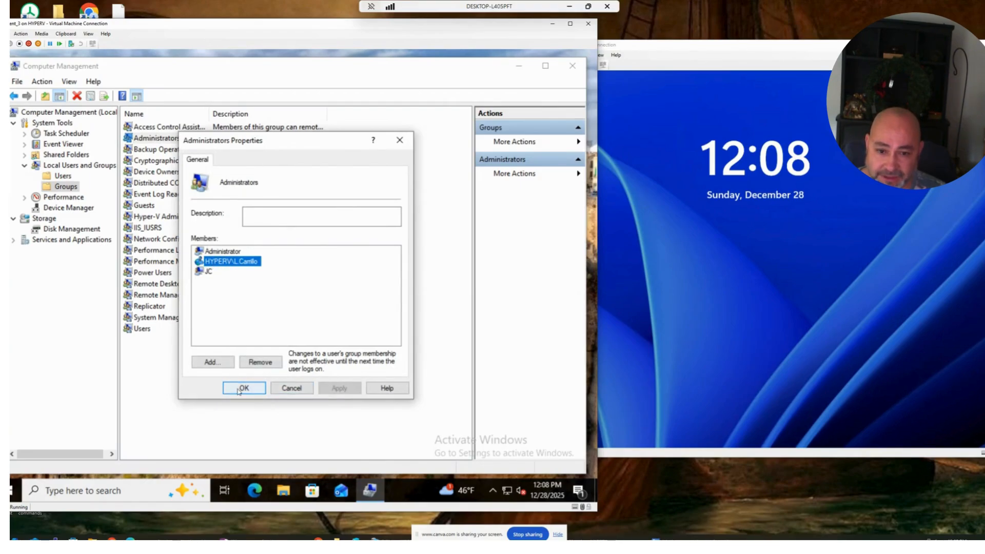
click(255, 383)
click(571, 66)
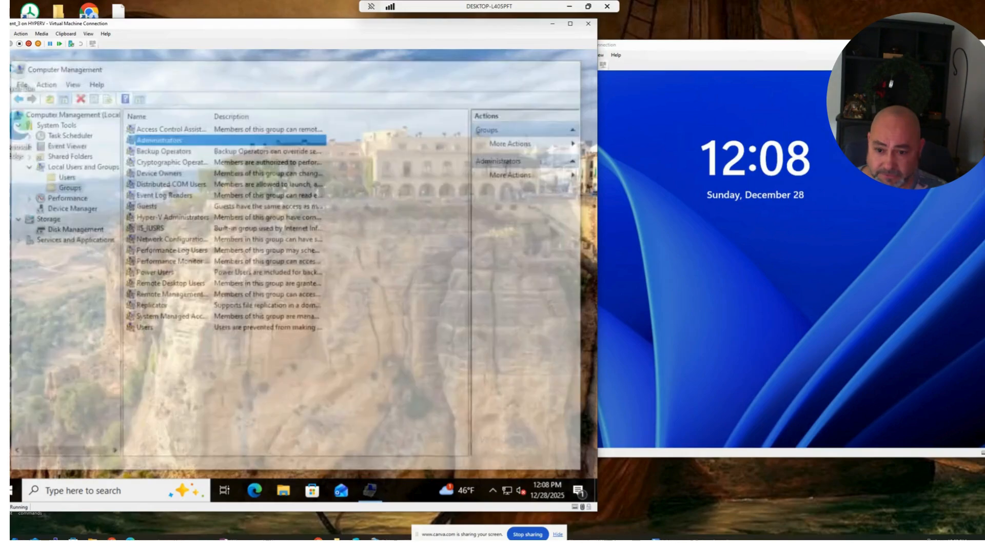
Sign the current account out of the Windows 10 client virtual machine.
click(9, 493)
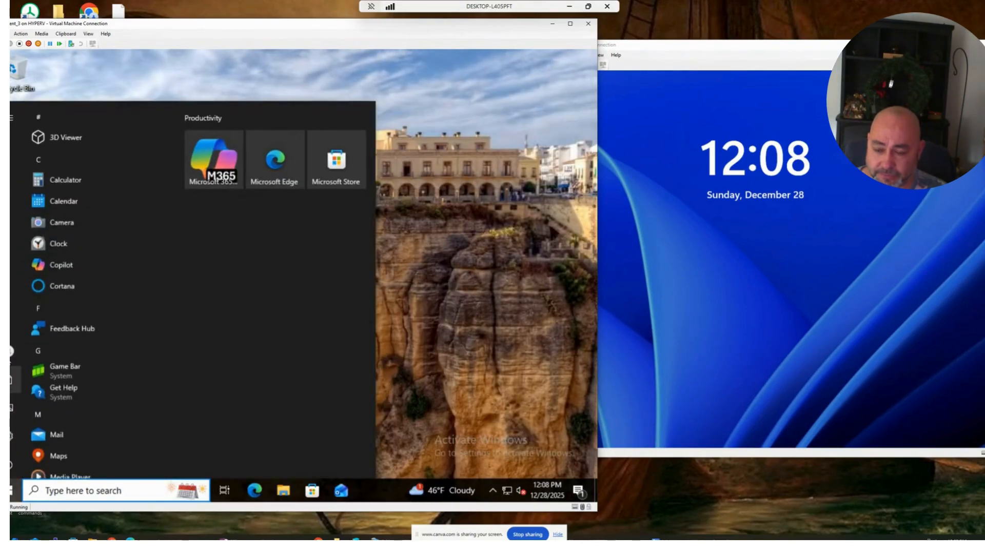
mouse_move(9, 360)
click(44, 349)
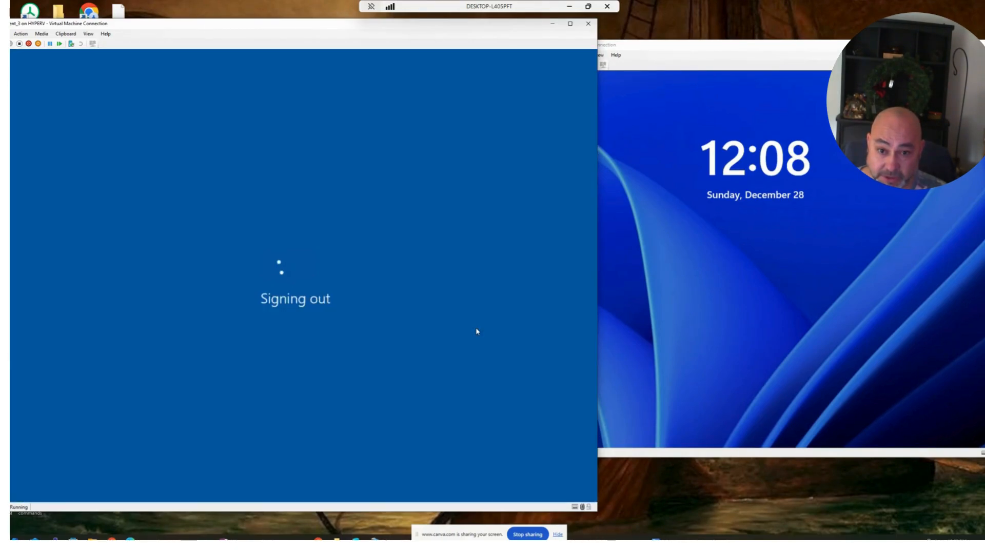
Switch to the Client1 virtual machine and sign in to the preselected account with its password.
click(827, 178)
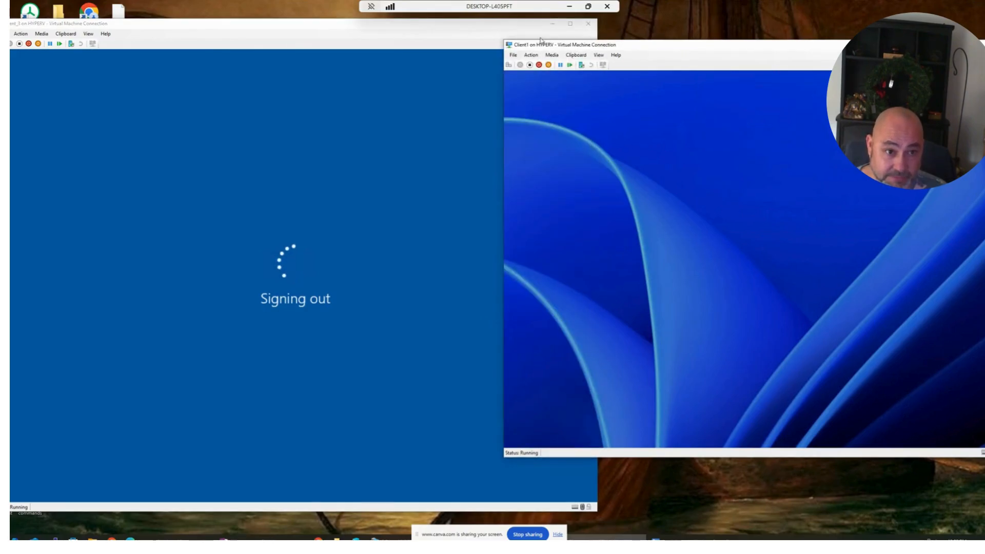
click(530, 57)
click(746, 291)
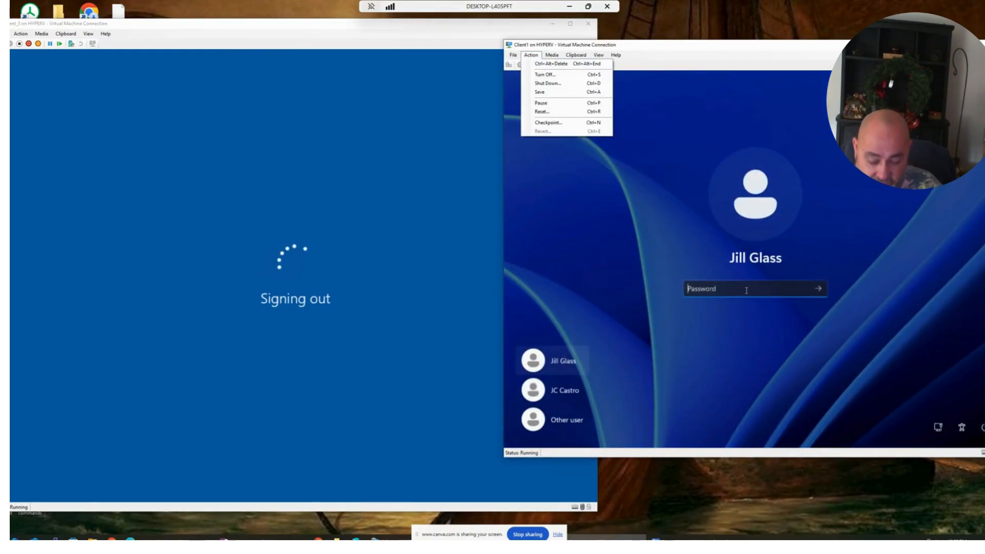
text(•••••••••)
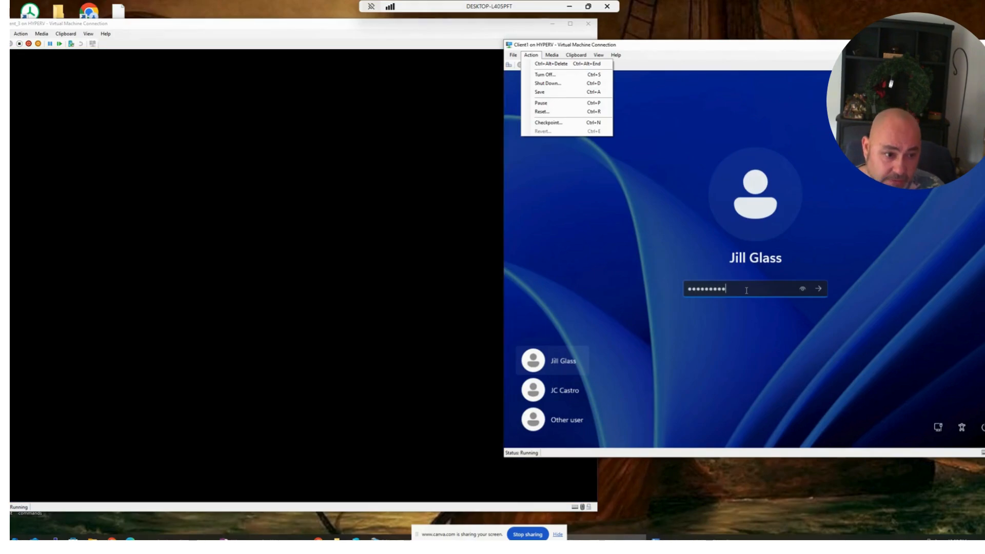
key(Return)
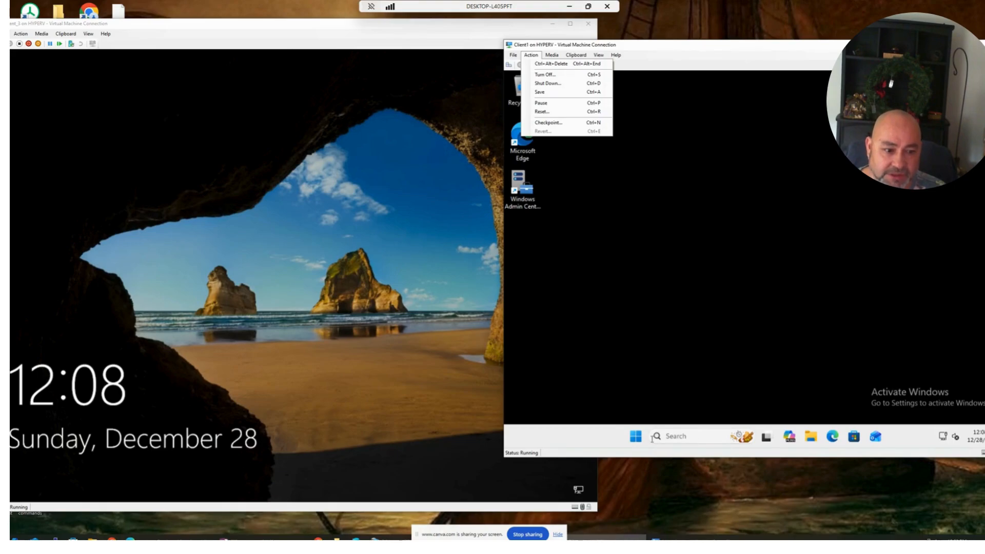
Open Computer Management on the Client1 virtual machine.
click(635, 438)
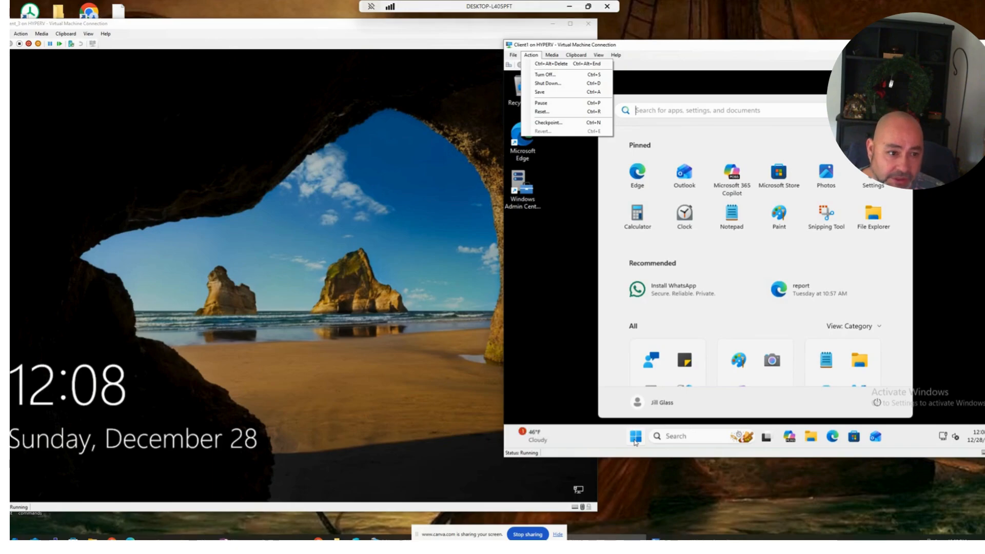
right_click(635, 440)
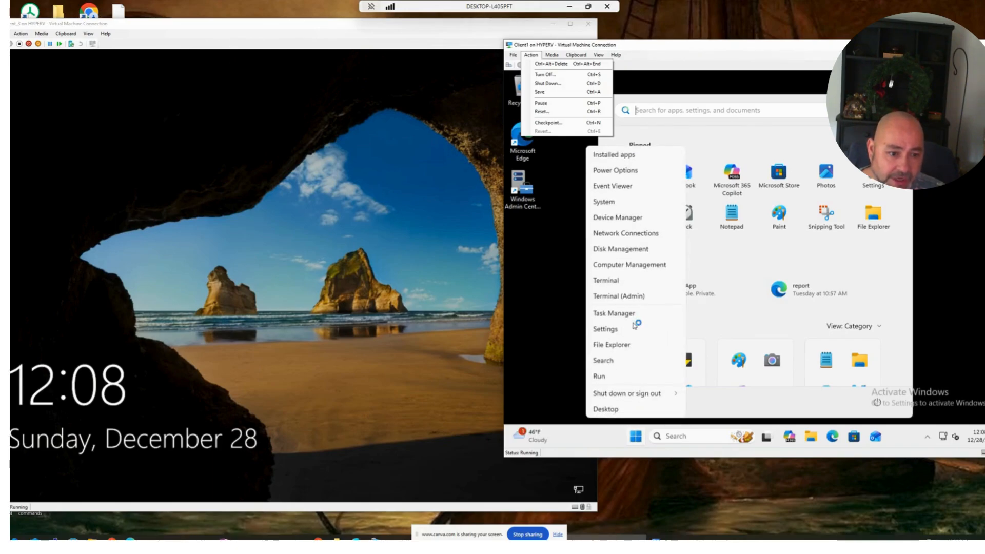
click(629, 271)
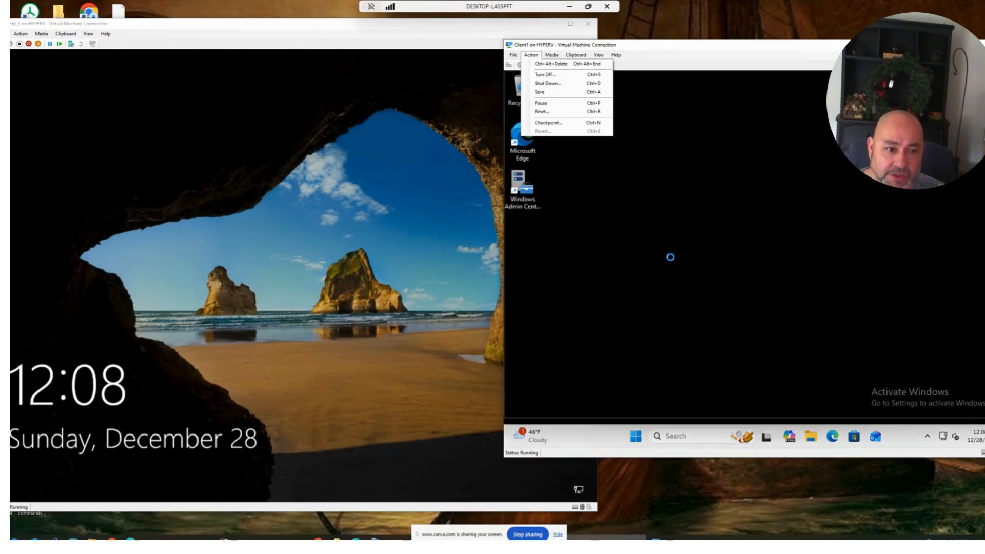
Review the members of Client1's local Administrators group, then close the group properties and Computer Management.
click(579, 163)
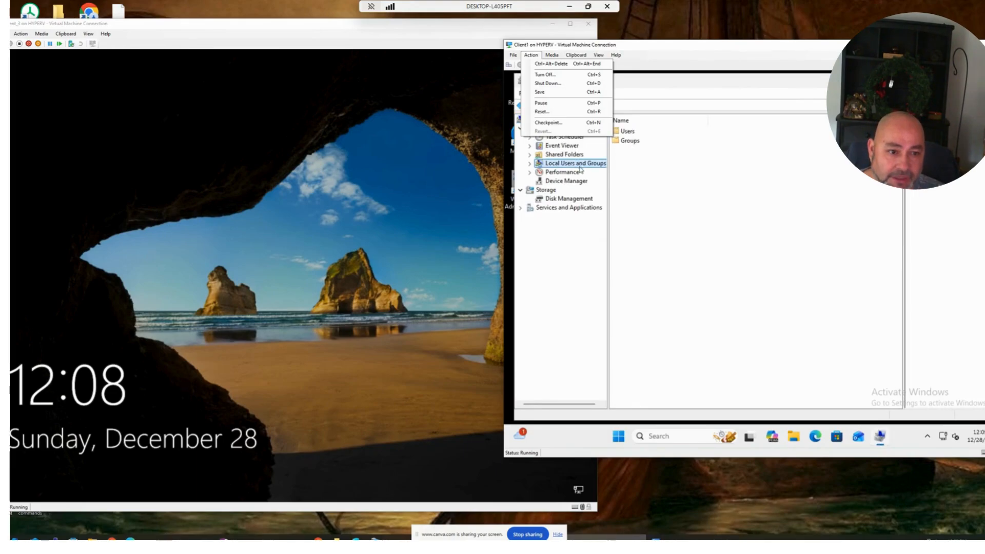
click(529, 163)
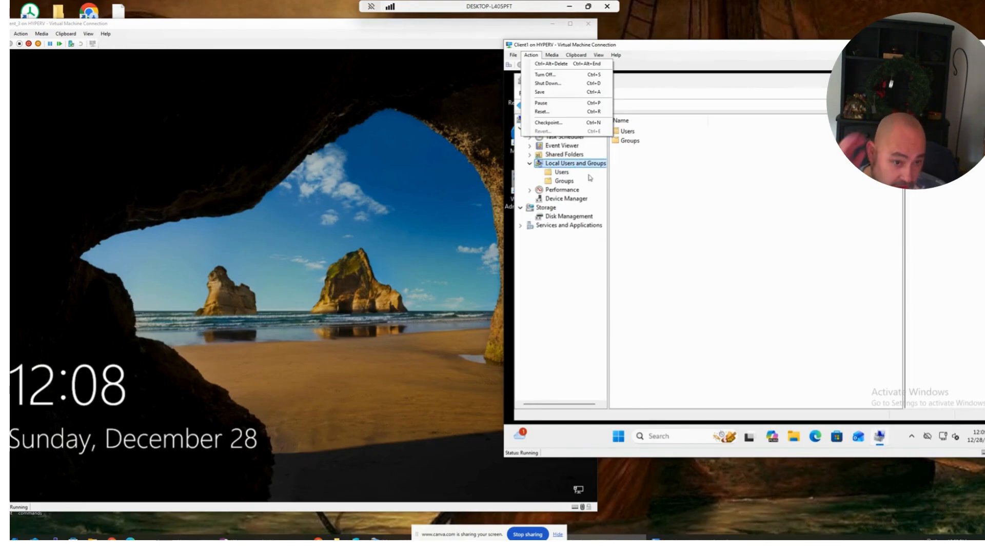
click(563, 180)
double_click(639, 140)
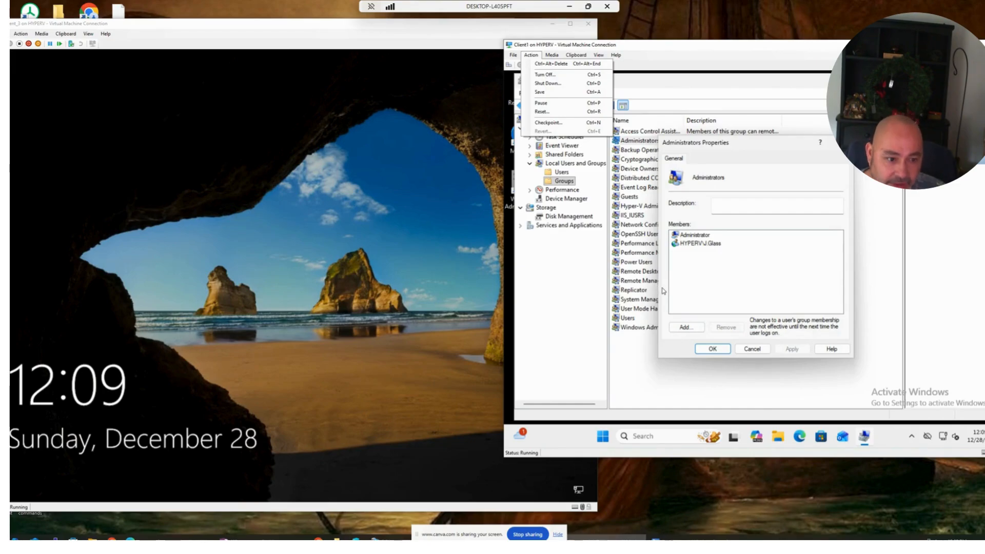
click(712, 349)
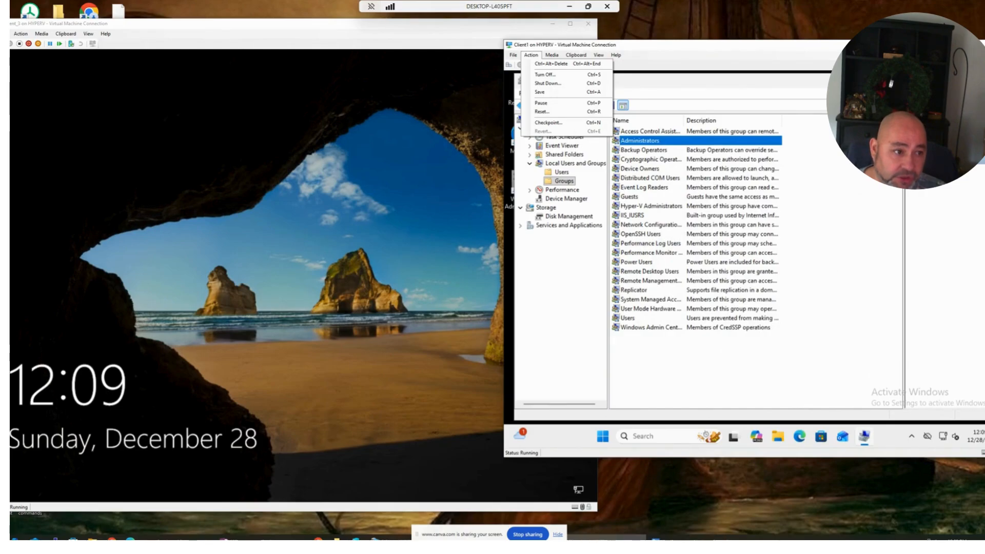
click(982, 81)
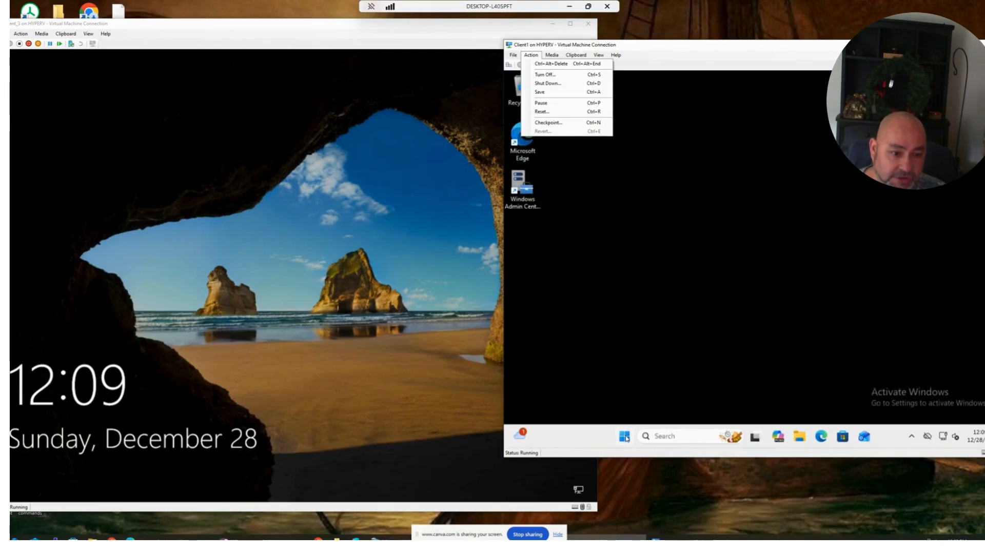
Sign the current account out of the Client1 virtual machine.
click(624, 437)
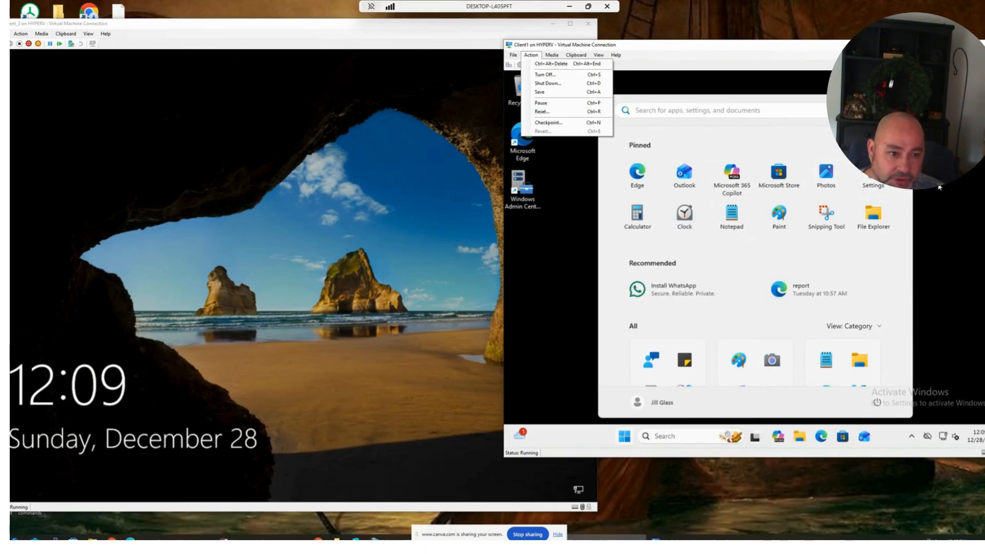
click(939, 187)
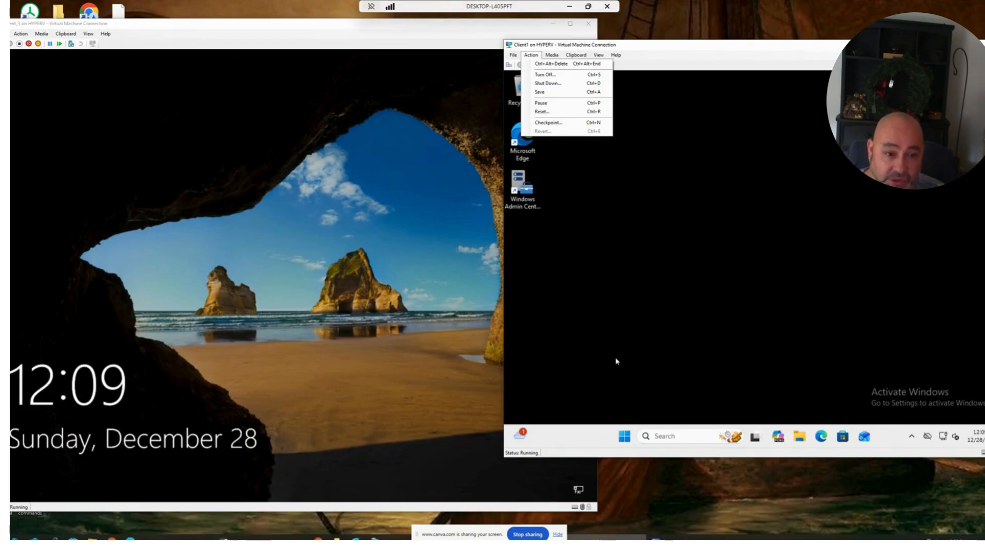
click(626, 439)
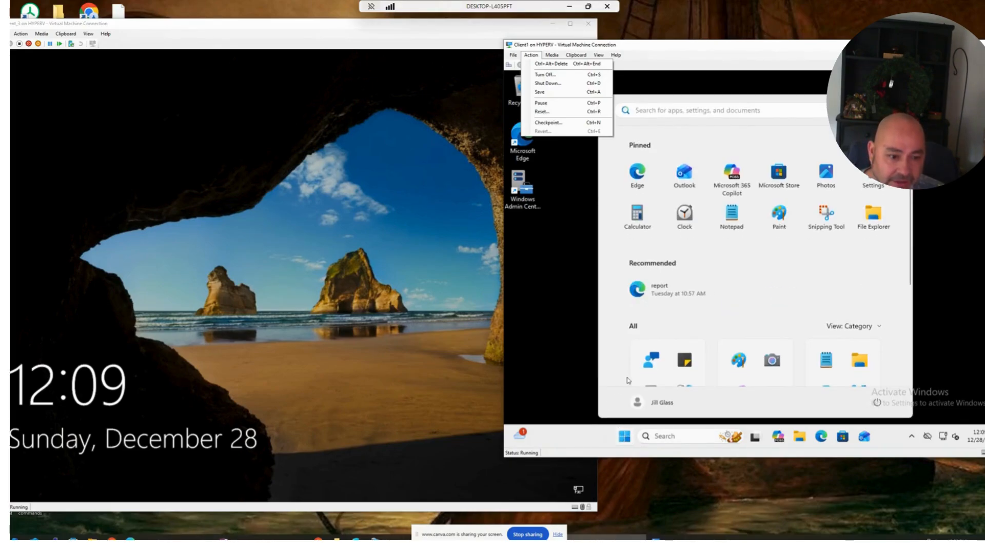
click(636, 402)
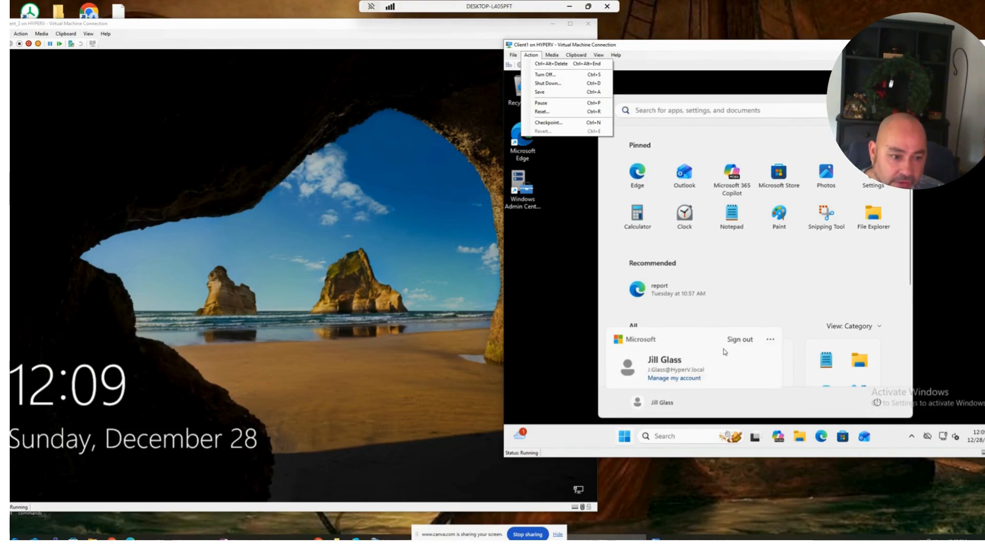
click(740, 340)
Bring the DC1 virtual machine window to the front and move it slightly upward.
mouse_move(506, 538)
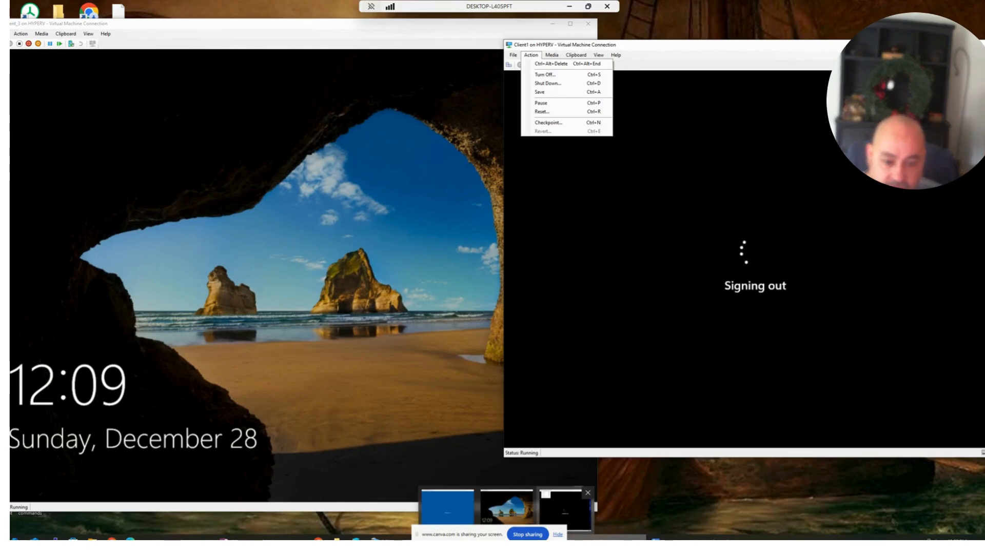
click(565, 509)
click(564, 510)
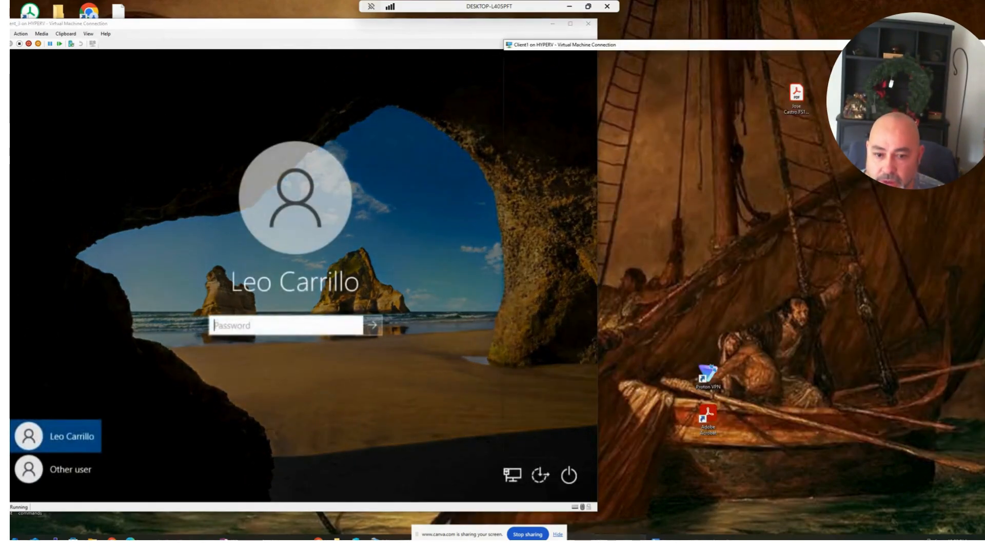
mouse_move(506, 539)
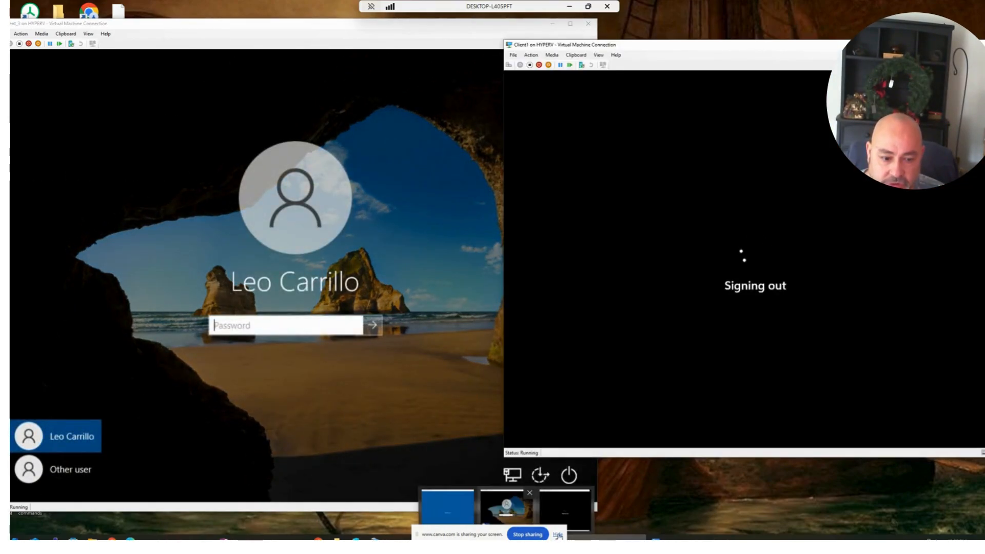
click(447, 508)
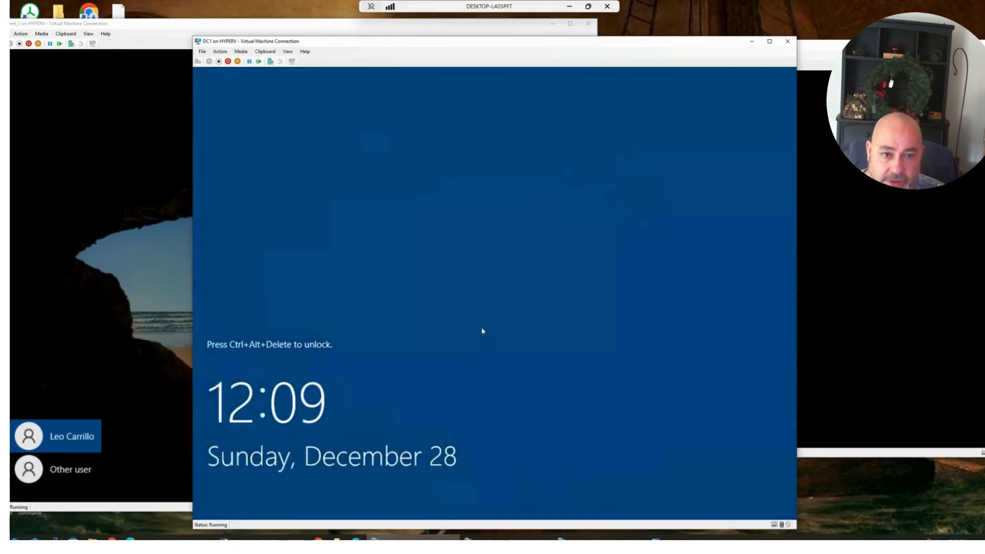
drag(460, 47, 456, 29)
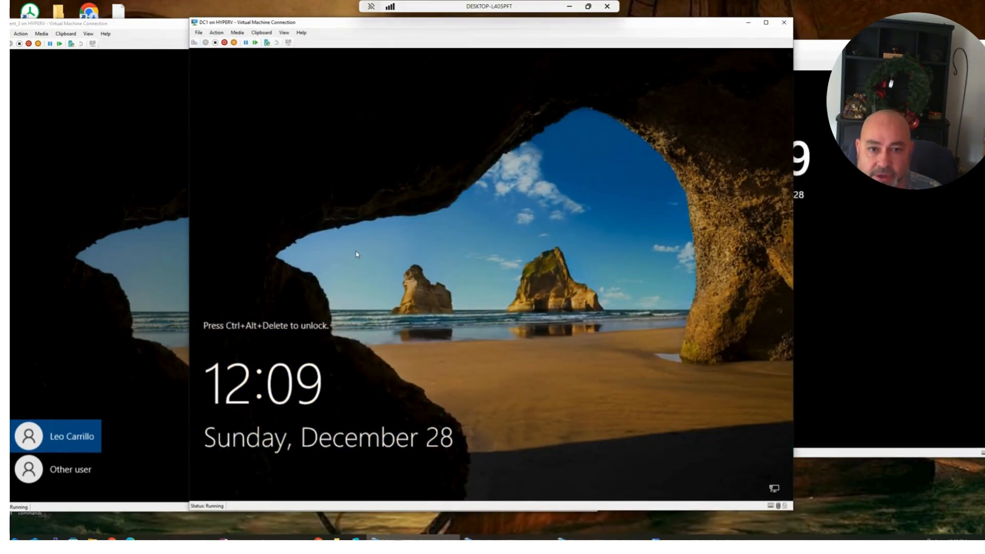
Unlock DC1 as HYPERV\Administrator with the account password, declining to rename the checkpoint being taken.
click(215, 35)
click(229, 41)
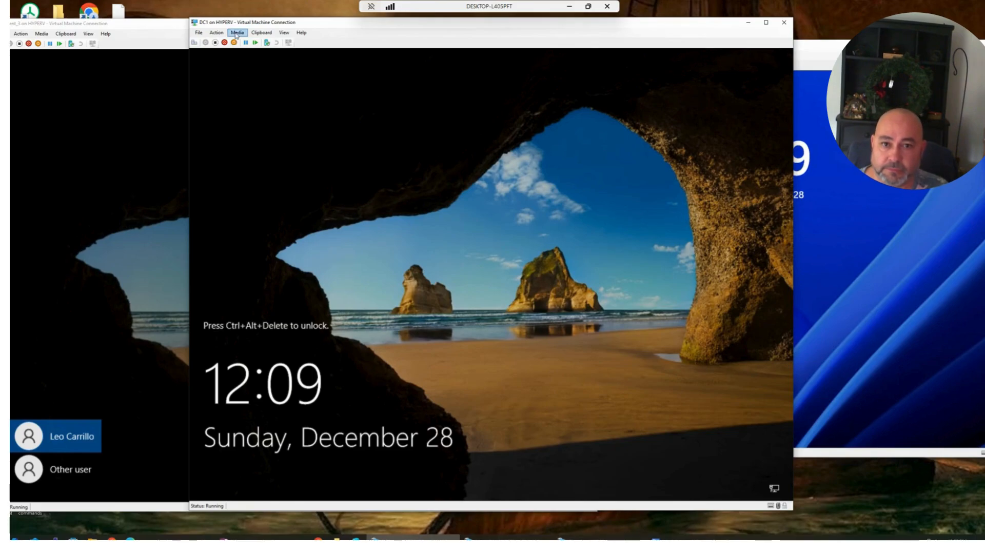
click(217, 33)
click(224, 42)
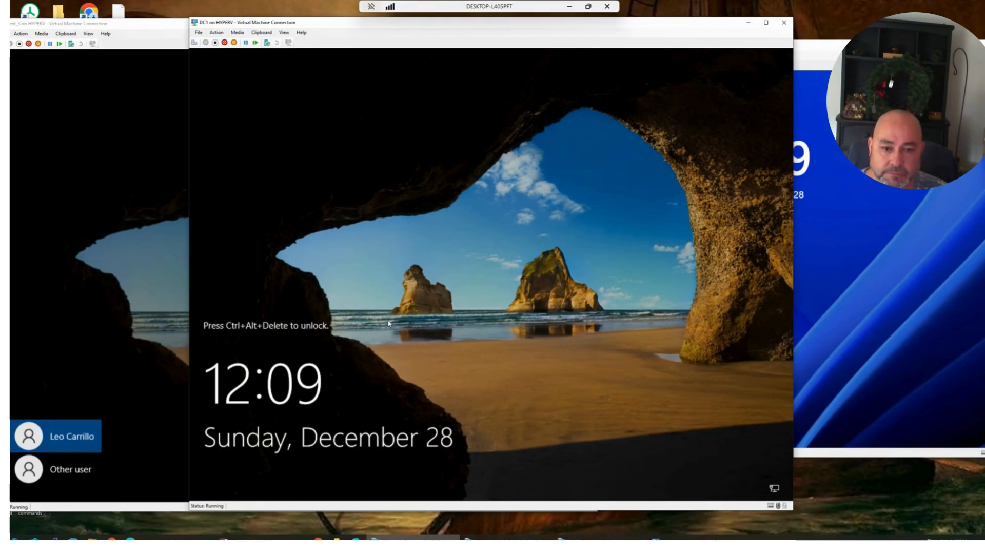
click(216, 32)
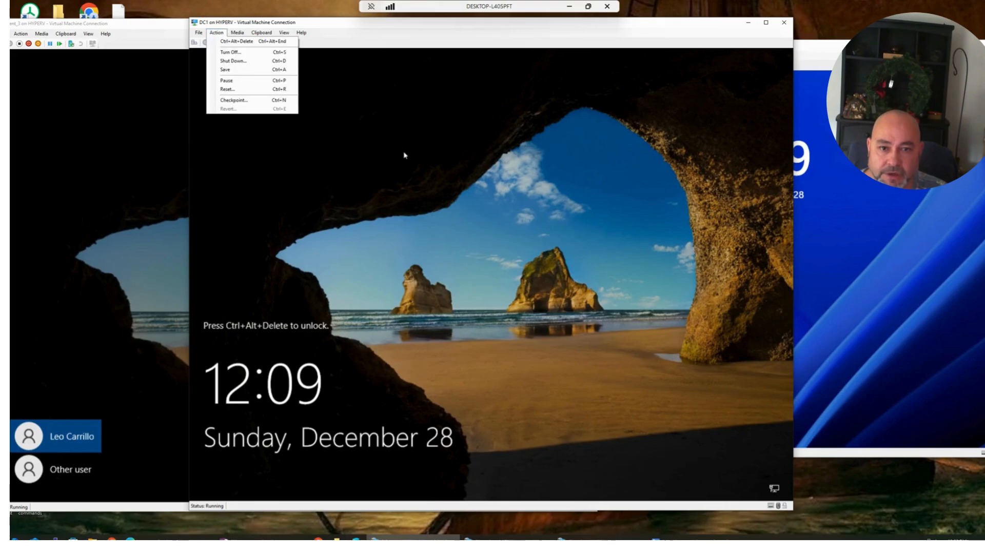
click(266, 43)
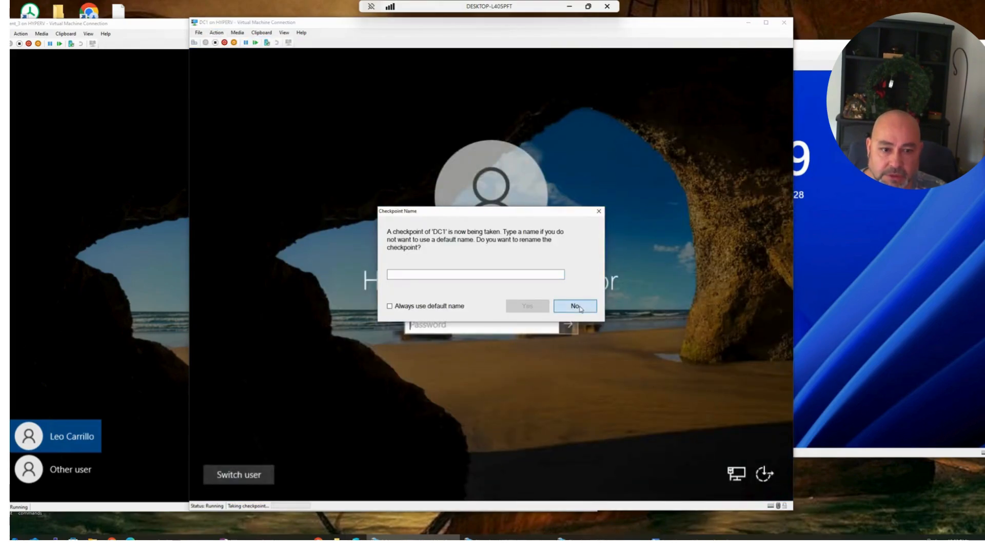
click(573, 303)
text(••••••••••)
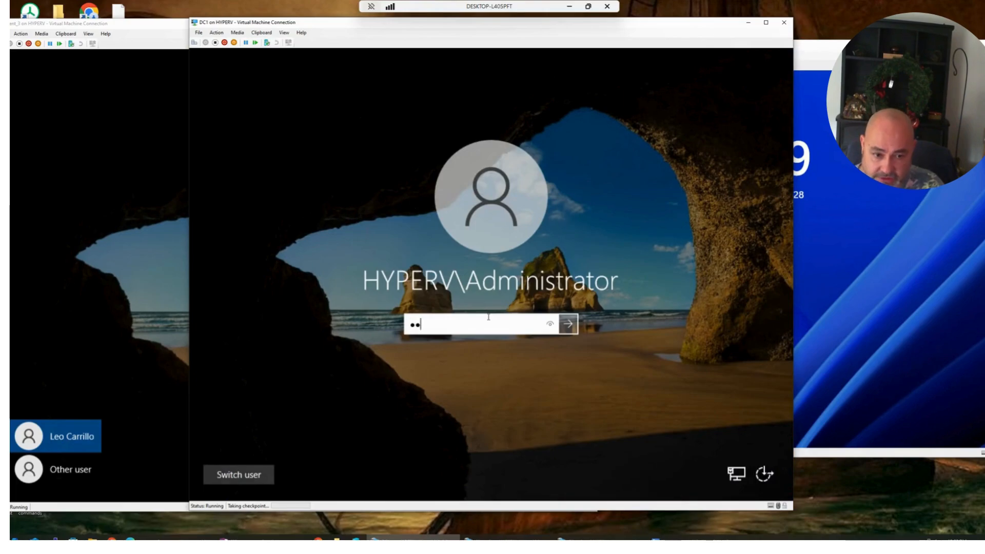
key(Return)
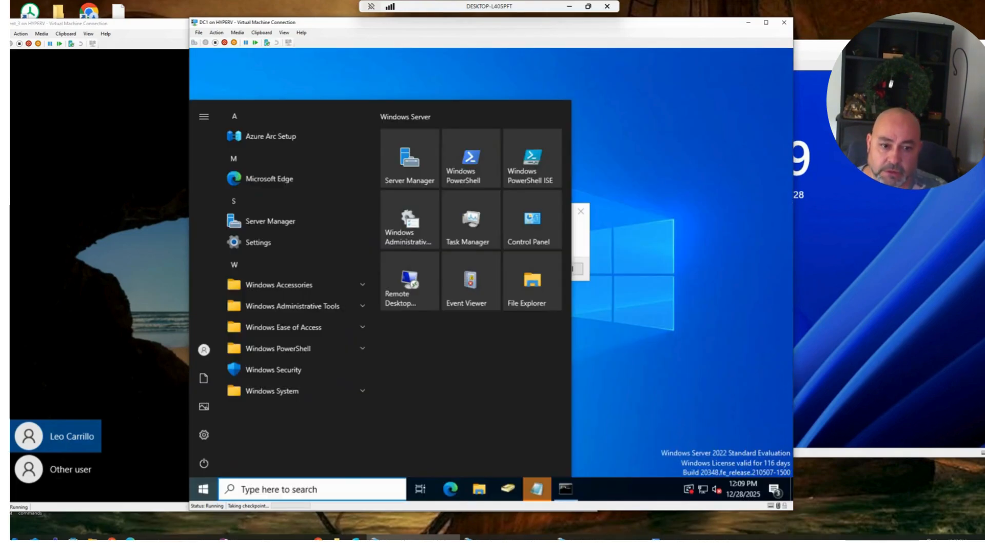
Cancel the Notepad save prompt on DC1 and open Active Directory Users and Computers.
click(644, 295)
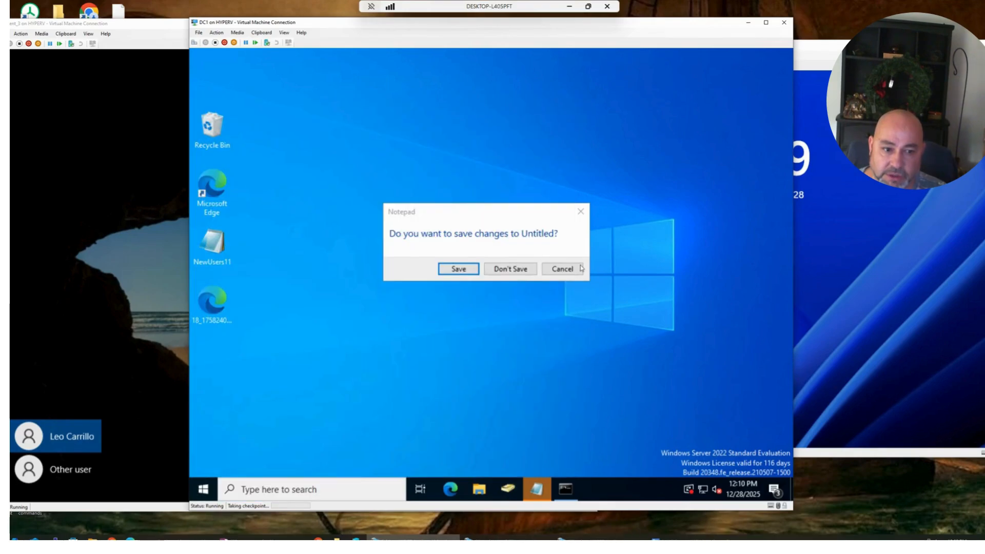
click(562, 270)
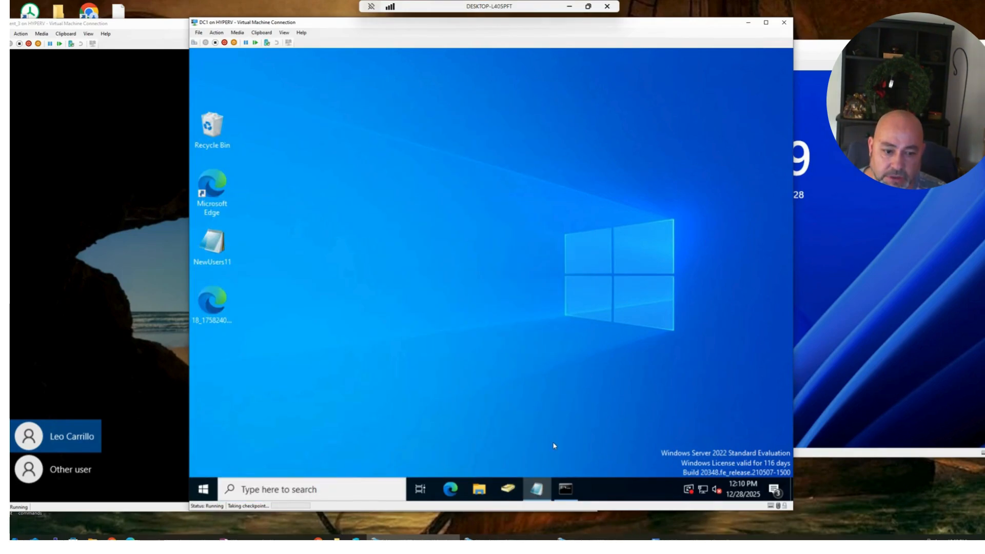
key(ctrl+alt+End)
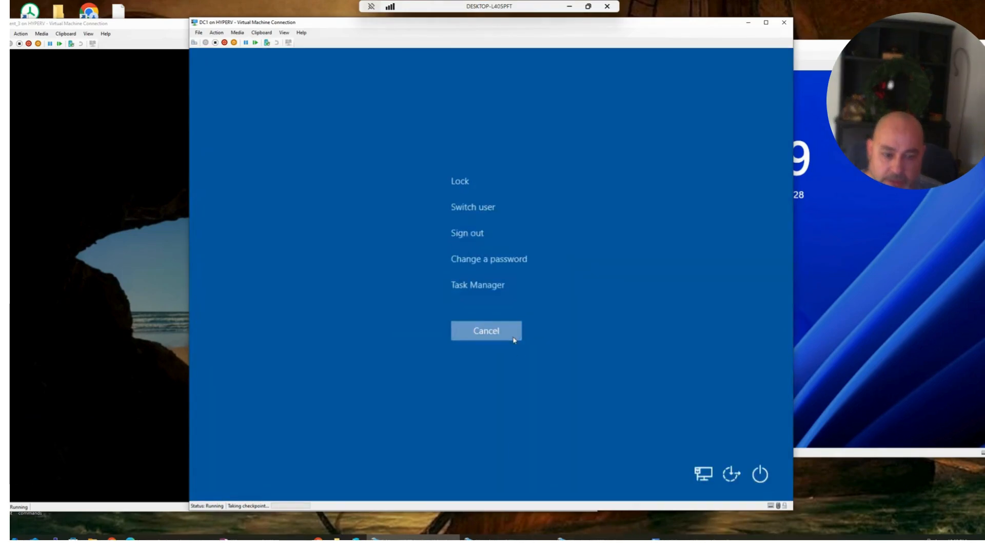
click(510, 336)
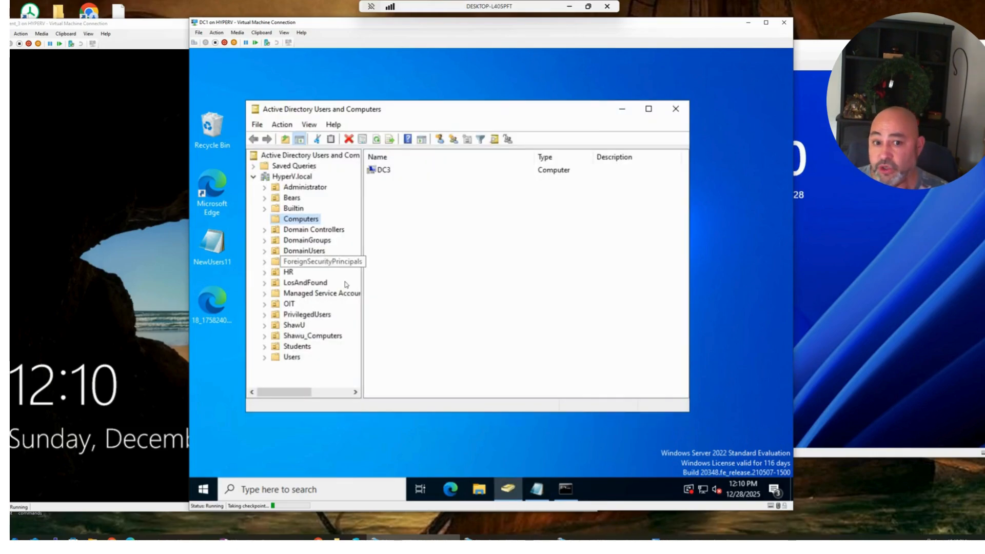
Enlarge the Active Directory Users and Computers window and widen its console tree, dismissing the checkpoint notice.
drag(690, 416, 762, 445)
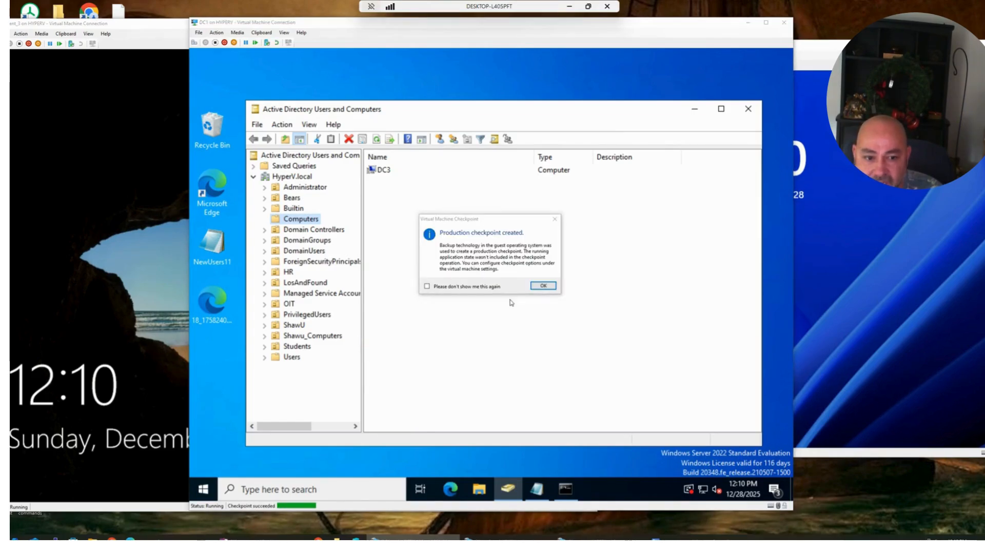
click(554, 219)
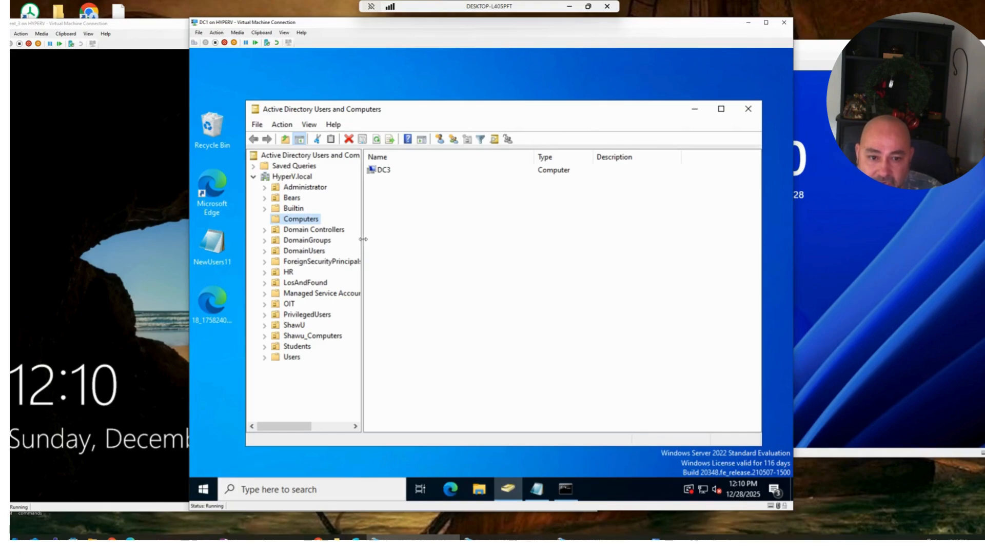
drag(363, 239, 454, 246)
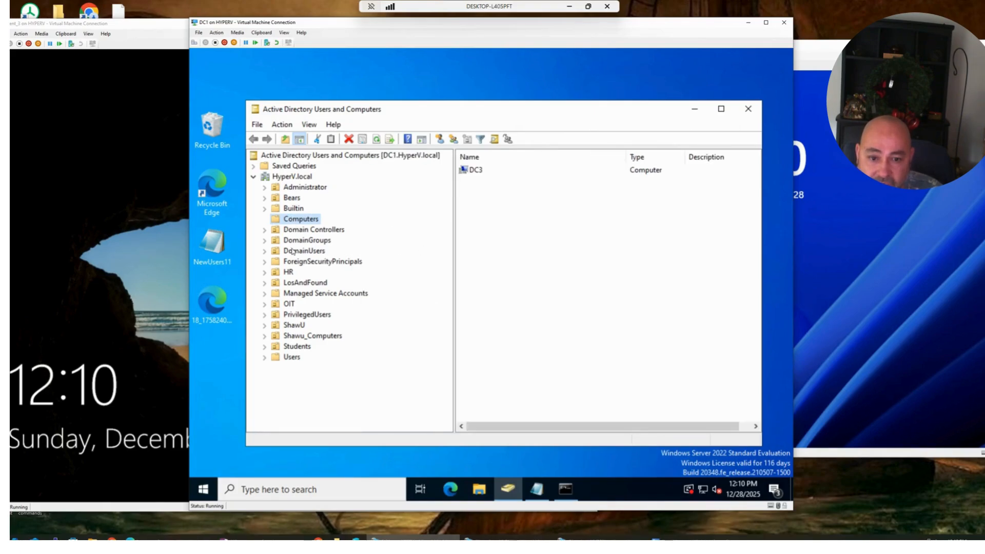
Look through the Computers, Domain Controllers, DomainGroups, DomainUsers and Shawu_Computers containers of HyperV.local for the computer accounts.
click(290, 230)
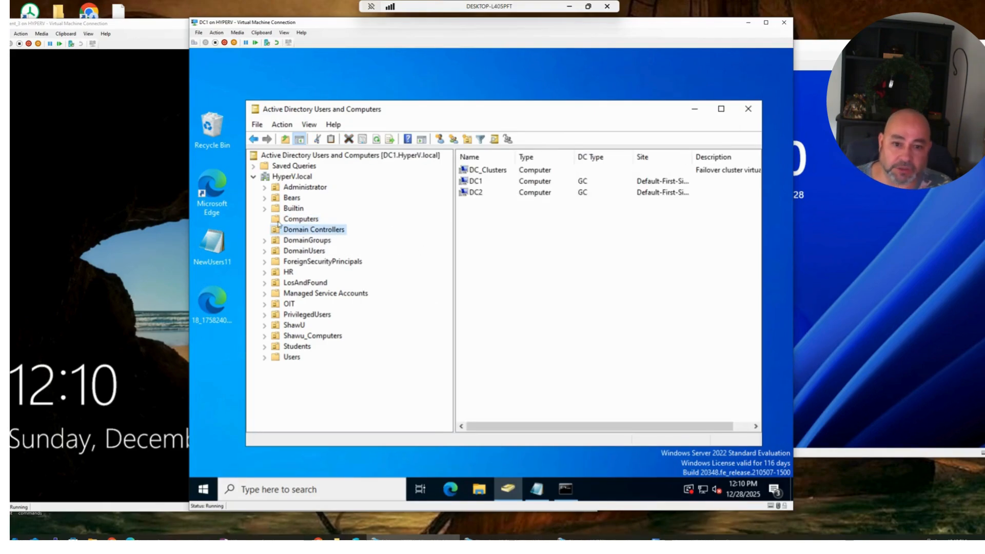
click(281, 219)
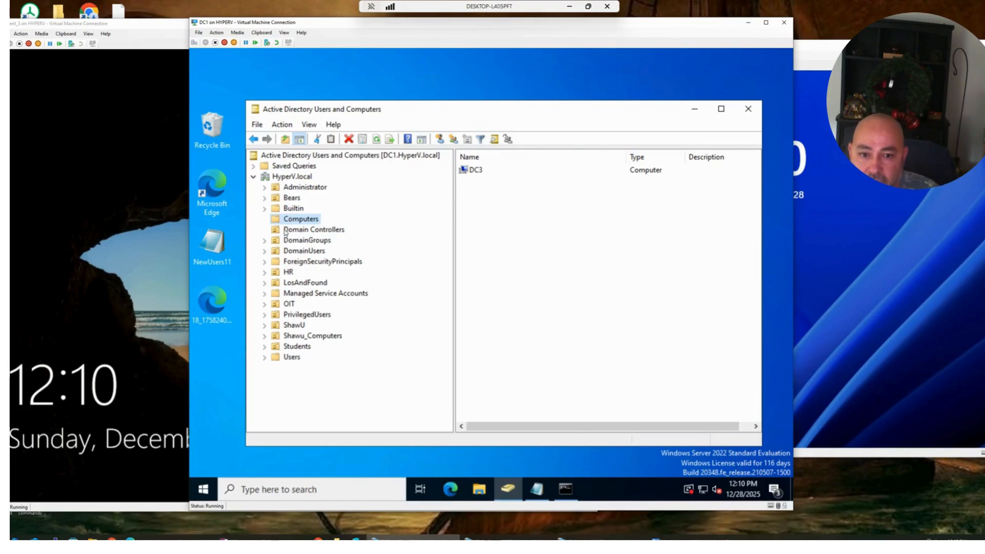
click(285, 230)
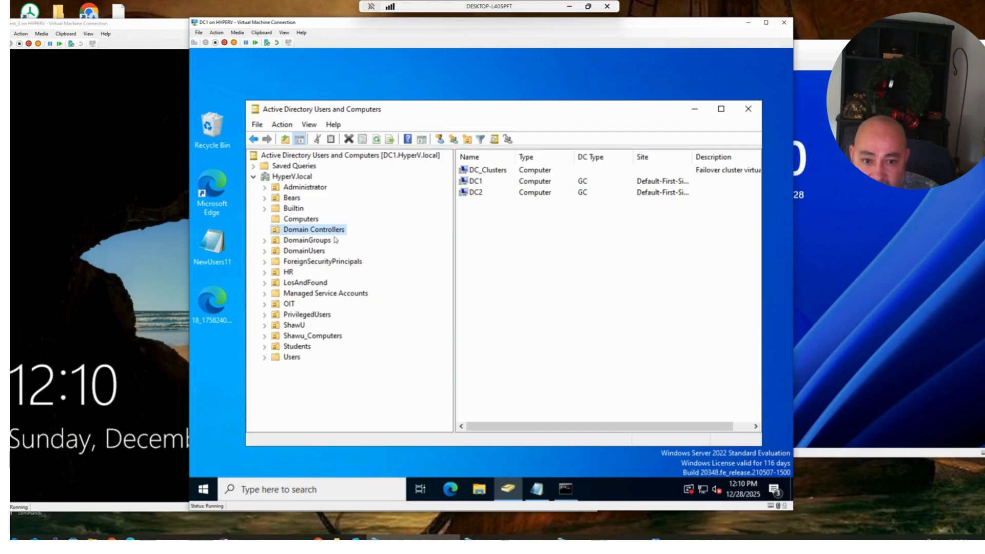
click(318, 240)
click(302, 250)
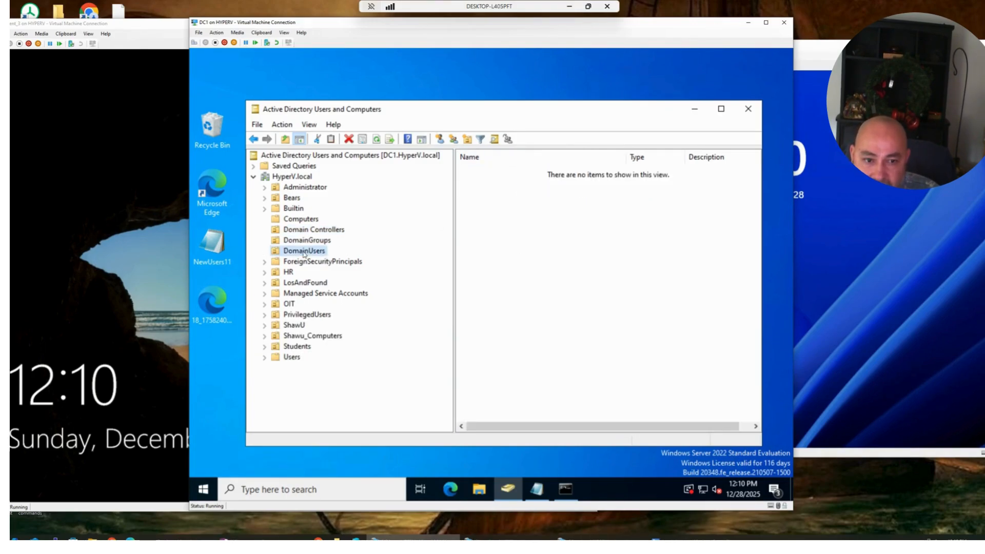
click(299, 219)
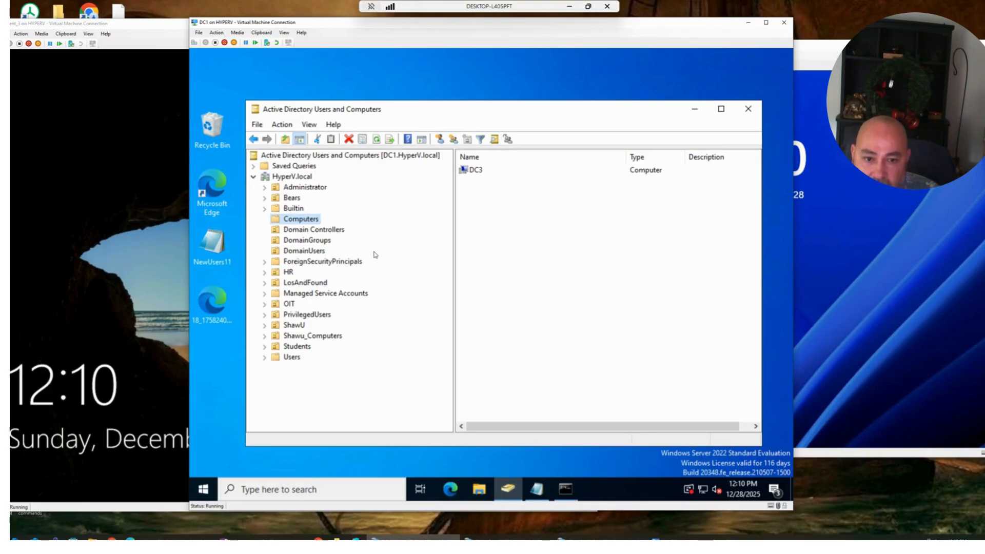
click(320, 339)
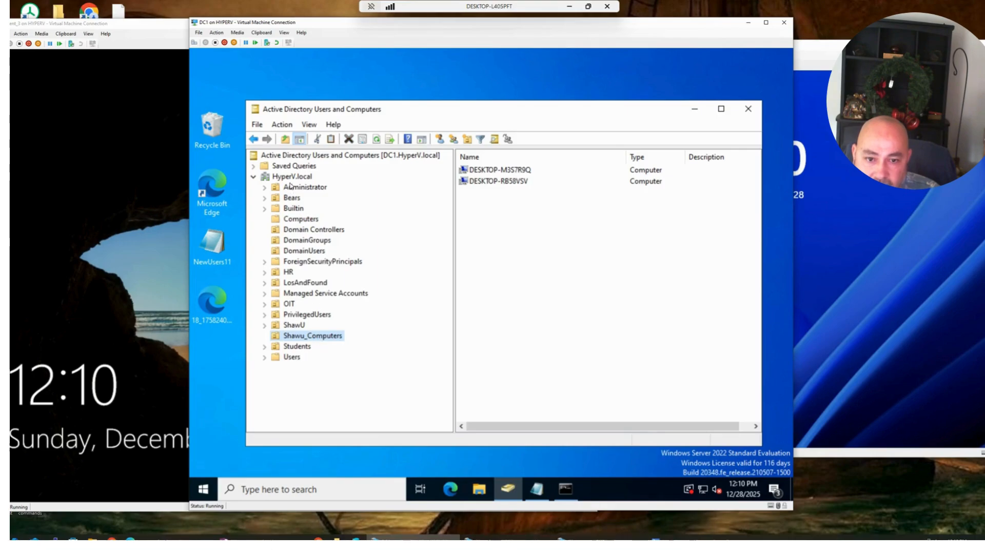
Turn on Advanced Features in Active Directory Users and Computers for the HyperV.local domain.
right_click(291, 178)
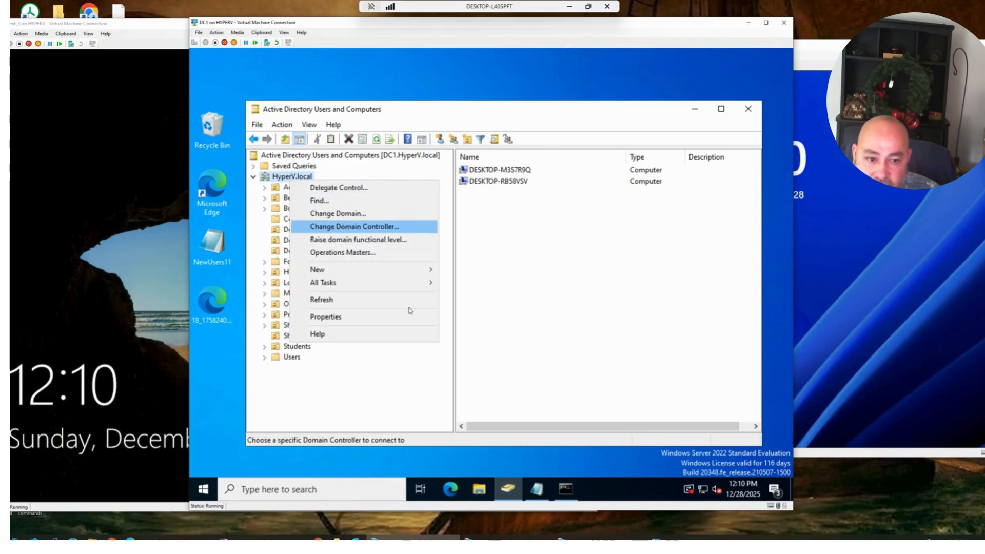
click(479, 275)
click(309, 124)
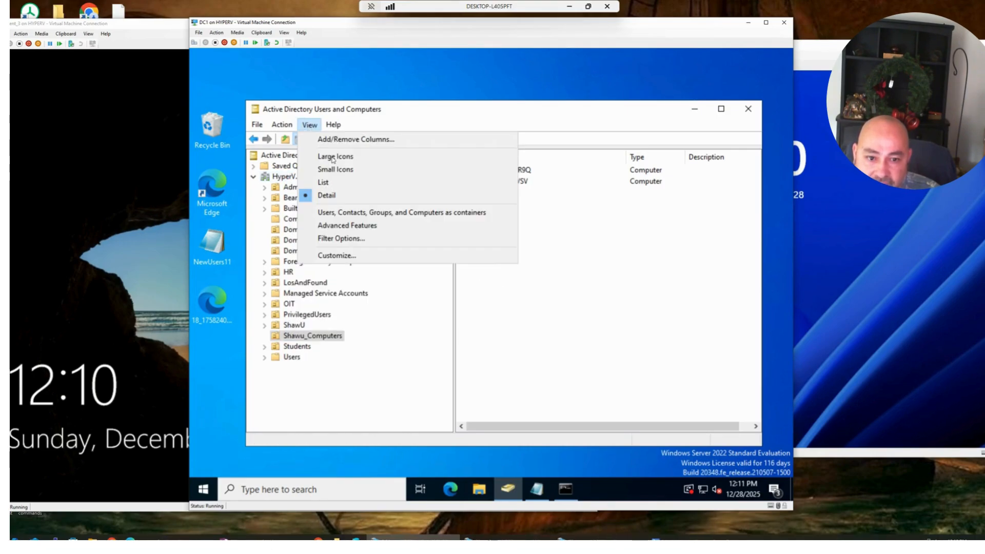
click(345, 225)
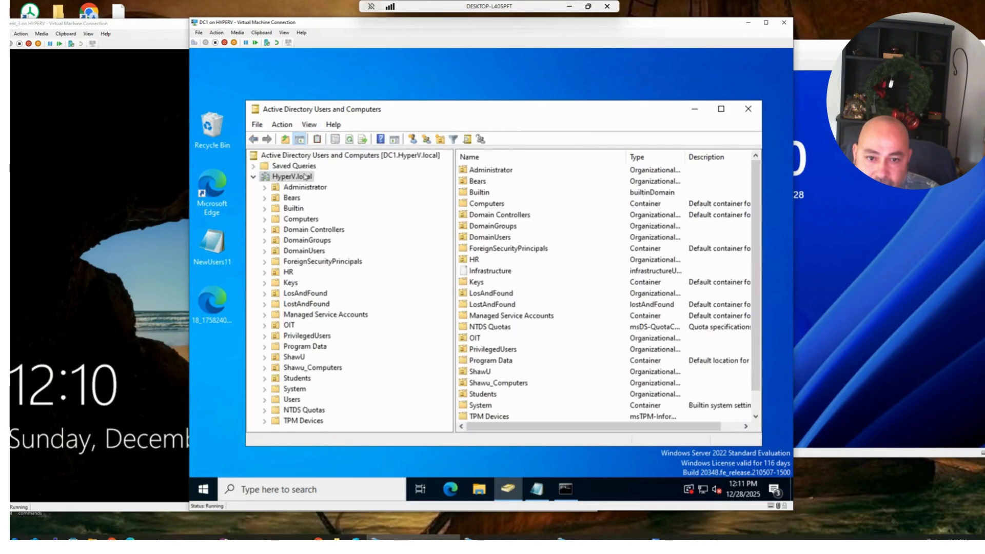
right_click(305, 177)
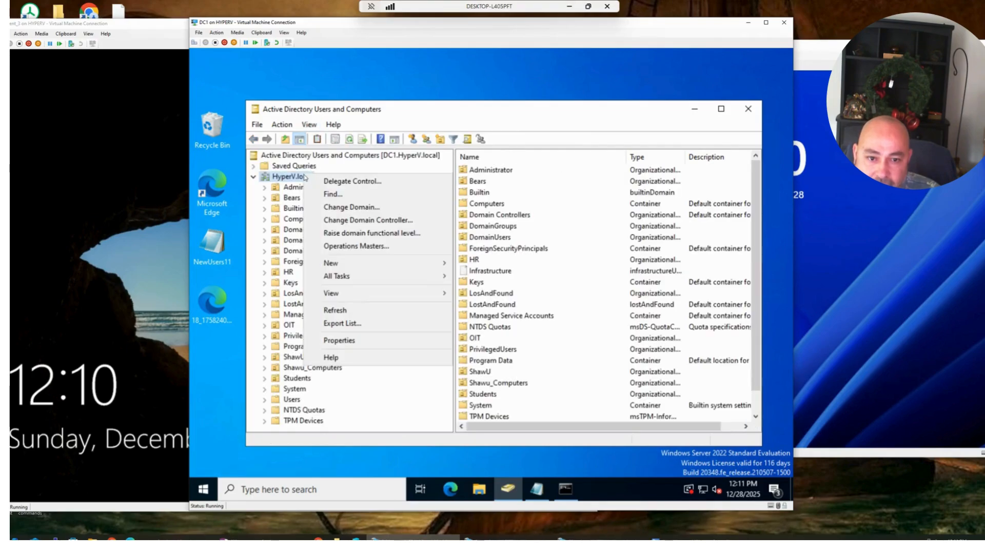
click(273, 178)
right_click(275, 177)
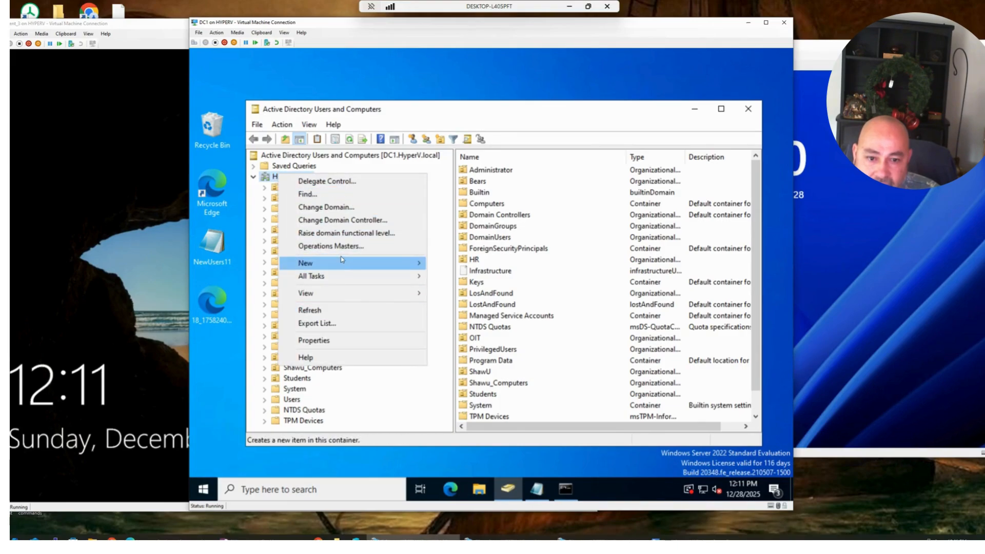
click(419, 398)
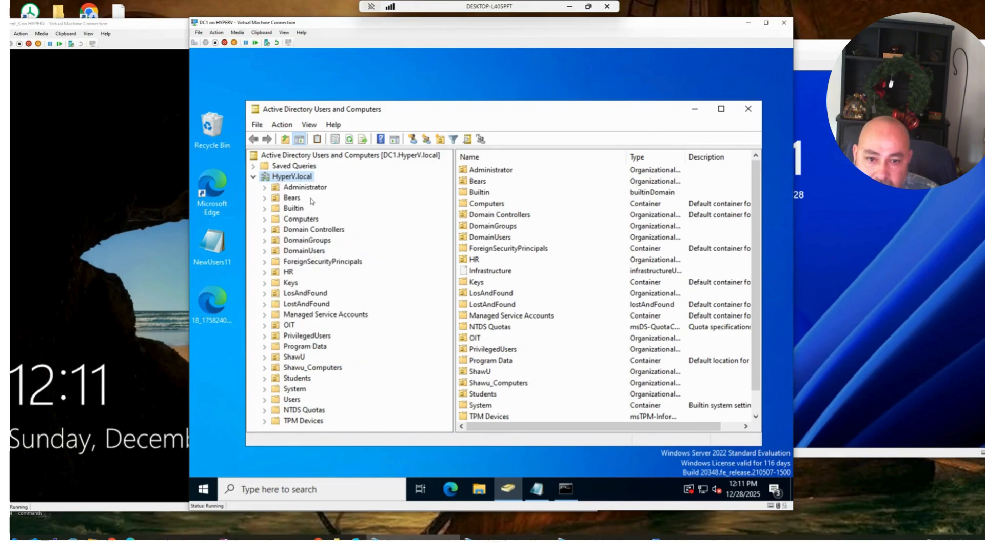
click(253, 176)
click(253, 176)
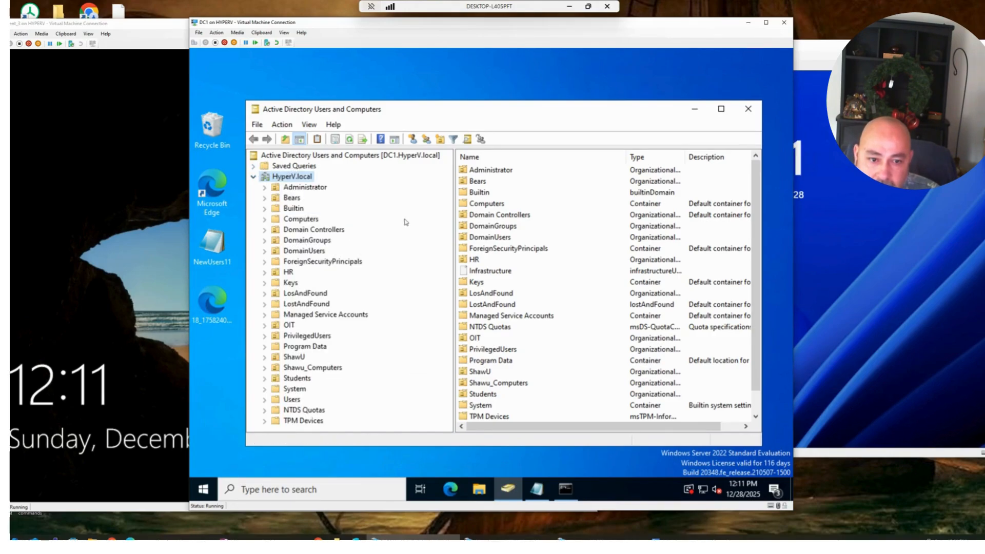
Check the HyperV.local domain's options for creating a new Organizational Unit.
right_click(414, 248)
click(401, 274)
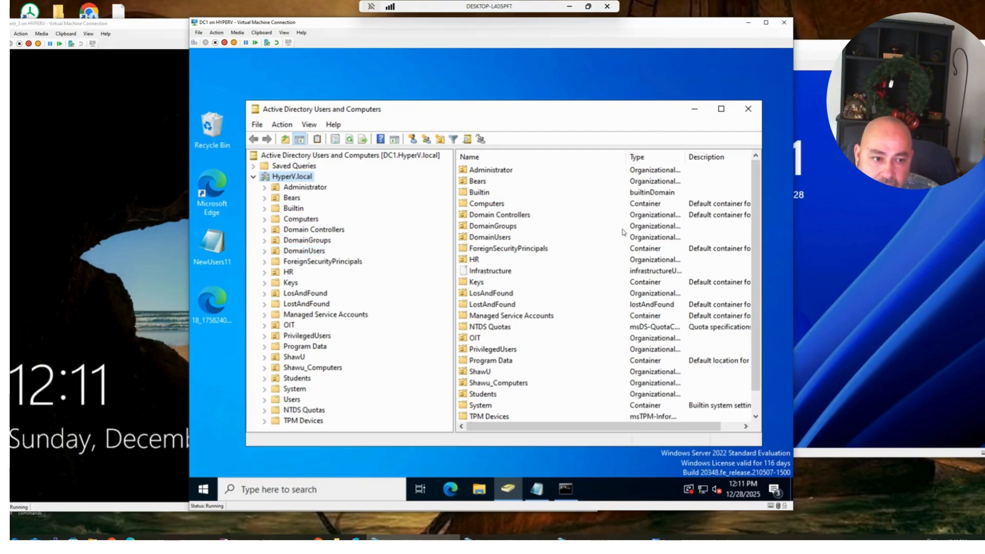
drag(704, 428, 724, 427)
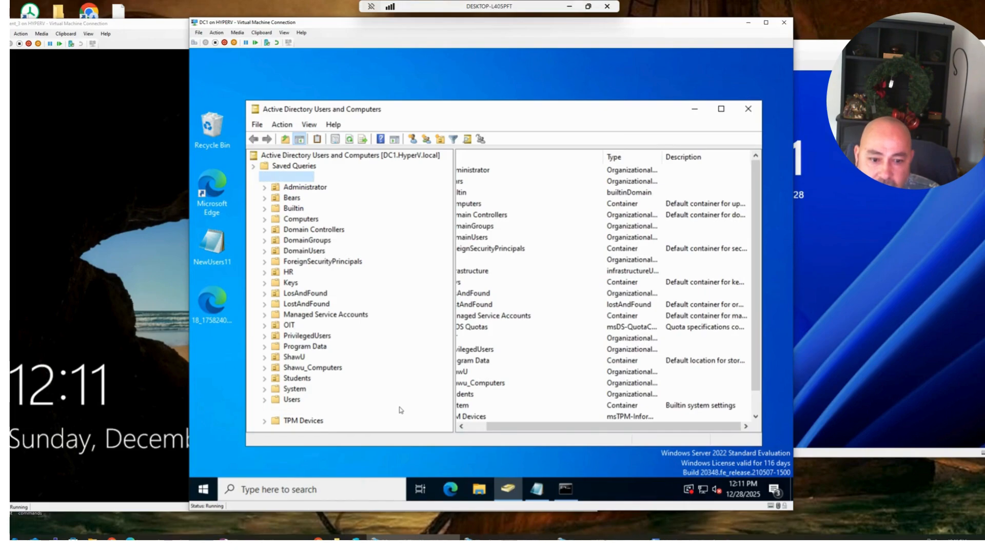
click(254, 178)
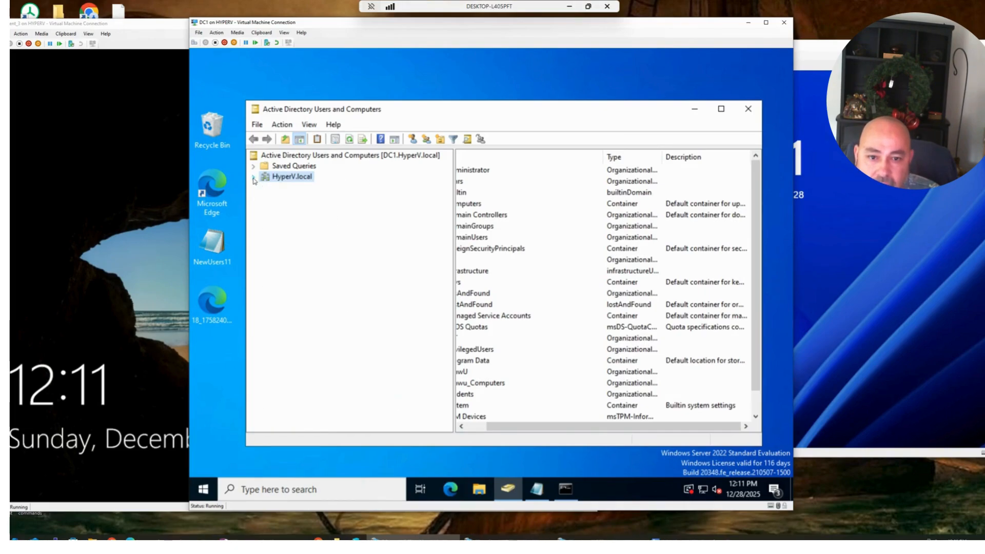
click(254, 178)
right_click(293, 169)
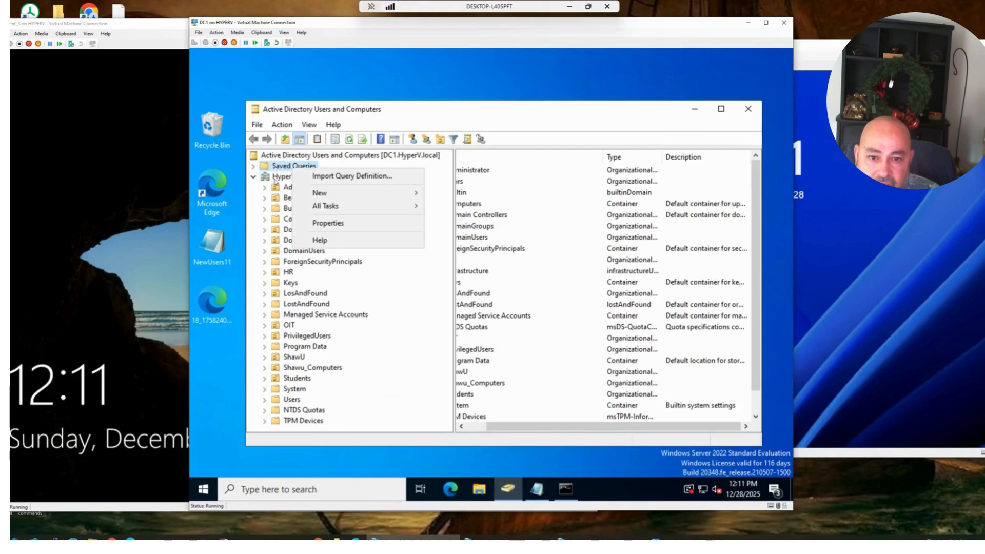
click(254, 178)
right_click(290, 181)
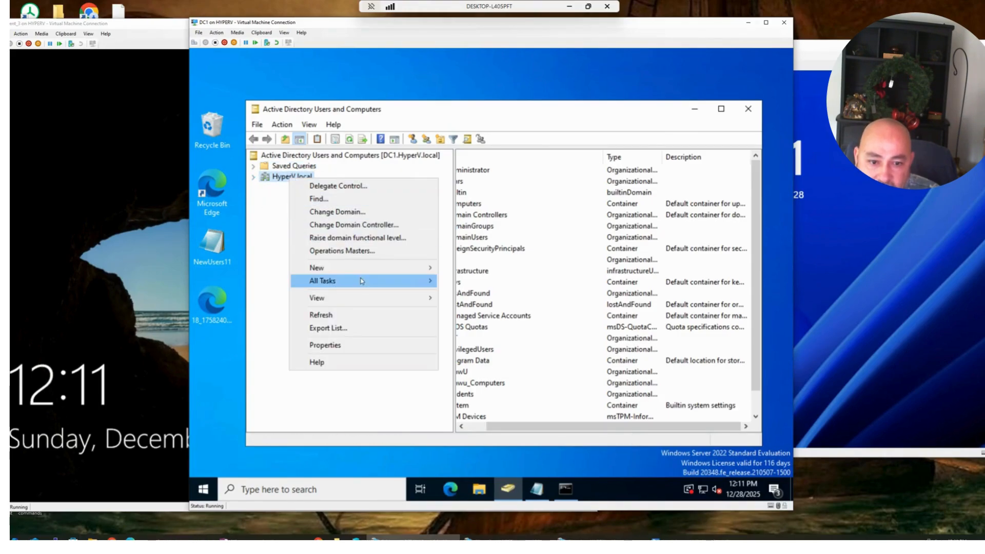
mouse_move(328, 268)
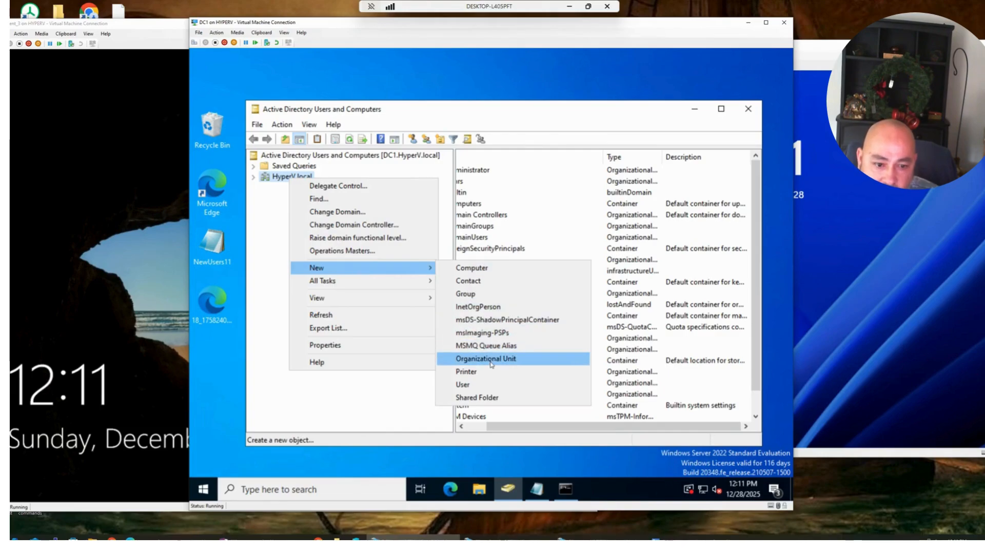
click(253, 178)
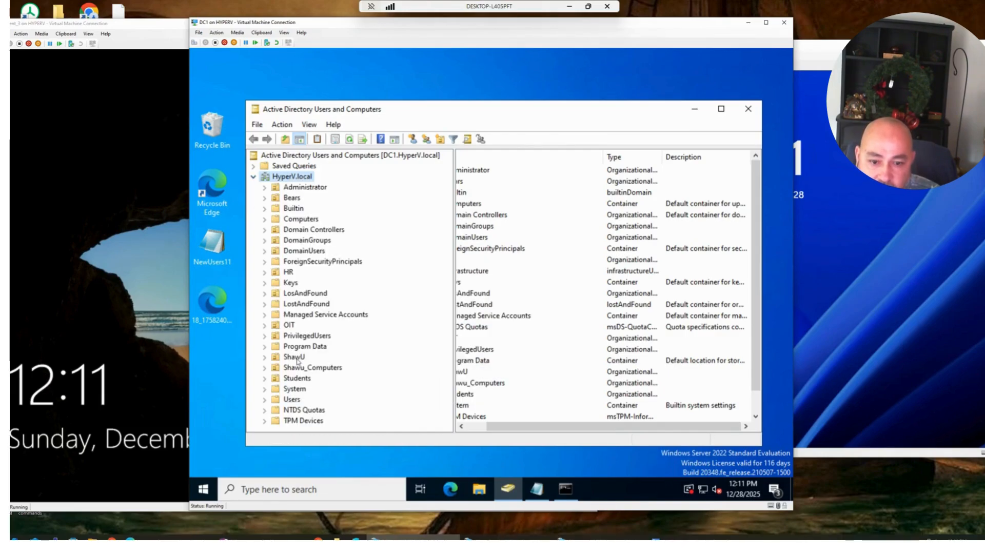
Compare the Computers container with the Shawu_Computers OU and review the redircmp command in the Notepad notes.
click(310, 367)
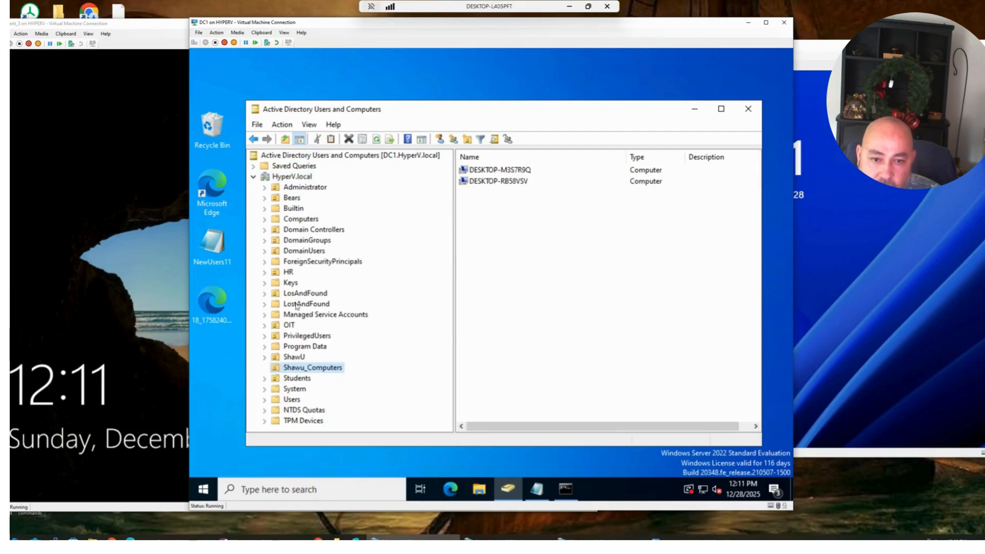
click(536, 489)
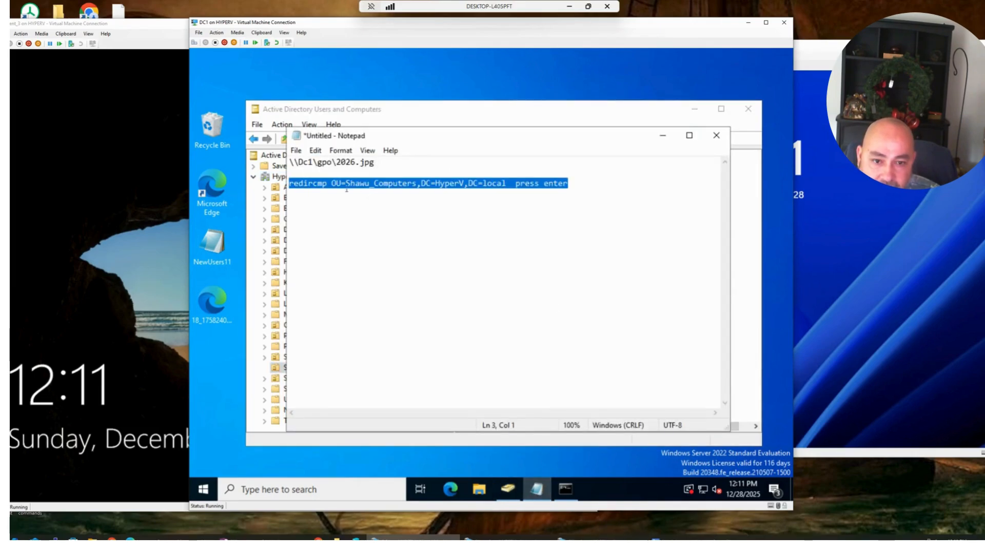
click(324, 184)
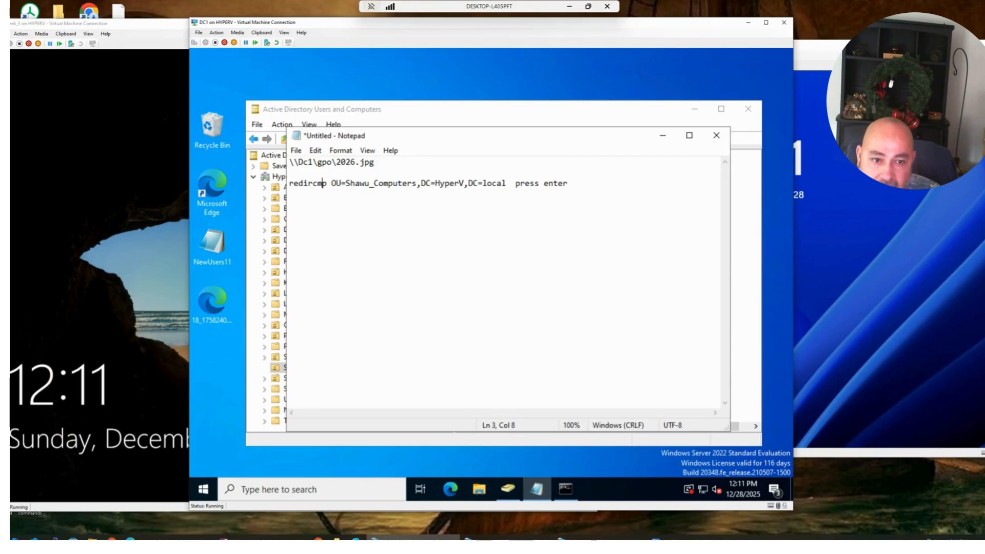
drag(391, 135, 441, 158)
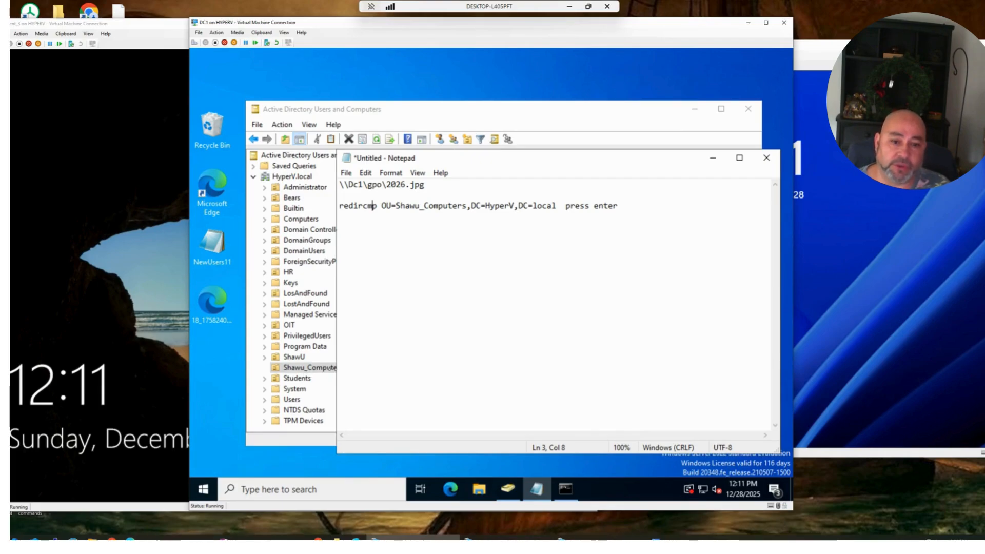
click(301, 218)
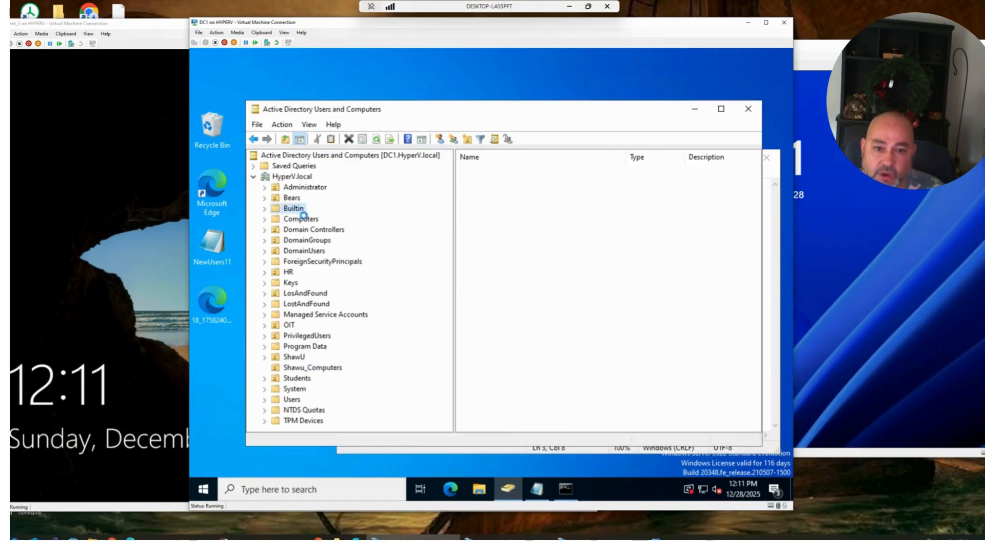
click(307, 369)
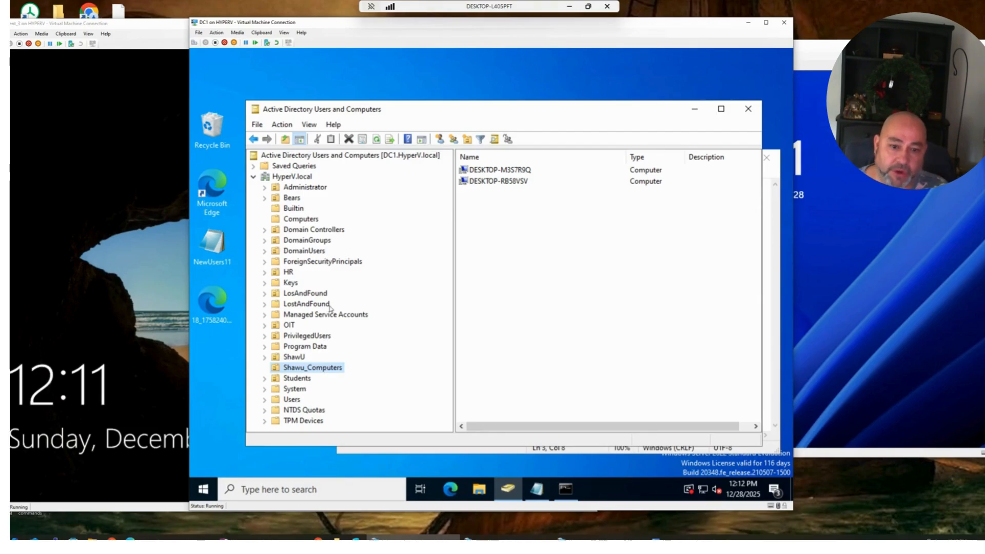
Minimize Active Directory Users and Computers, open Server Manager maximized, and launch Group Policy Management from it.
click(694, 115)
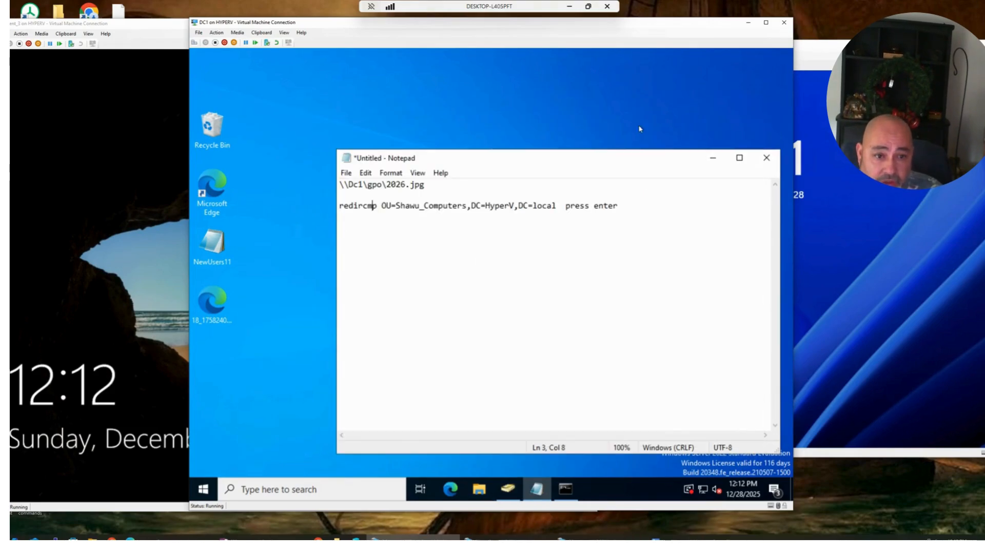
click(213, 495)
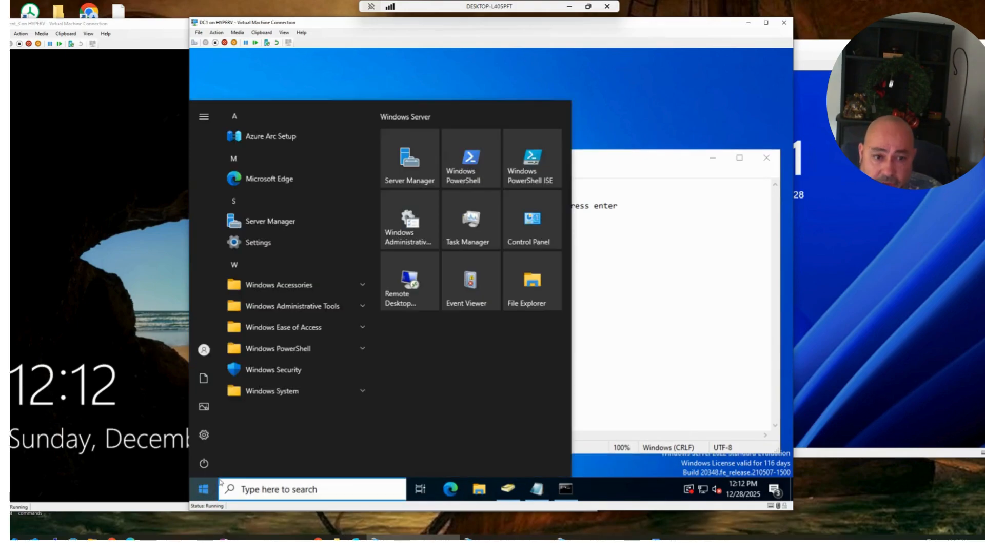
click(417, 161)
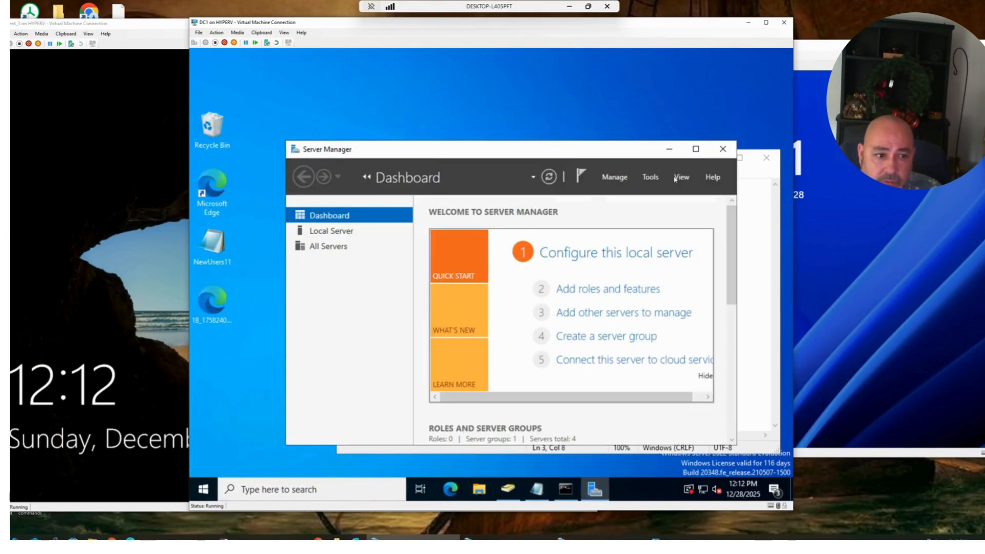
click(695, 149)
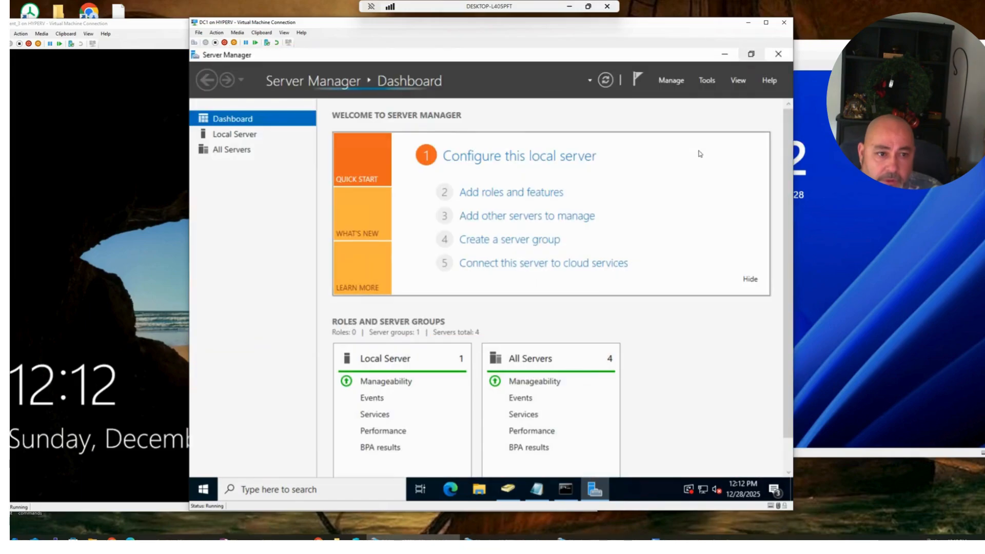
click(706, 80)
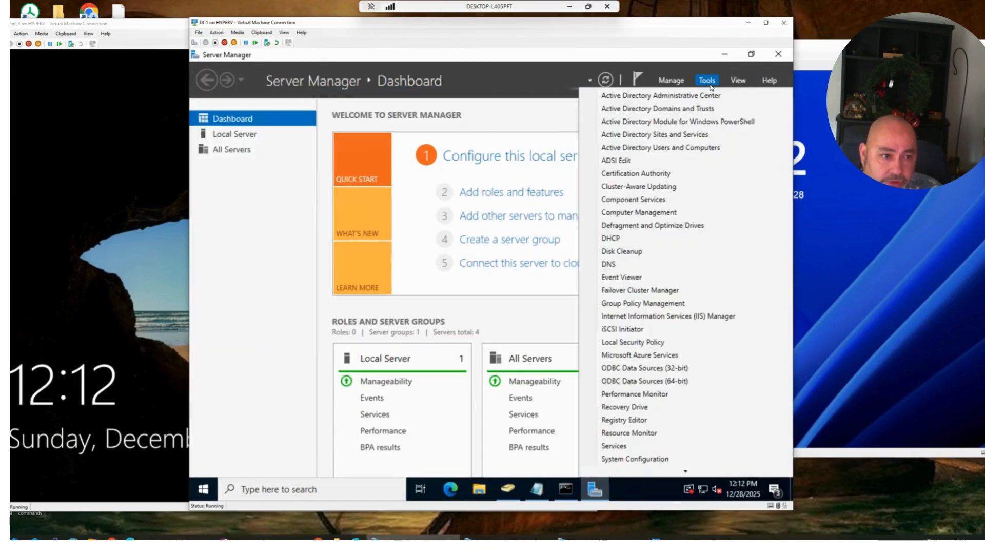
click(645, 306)
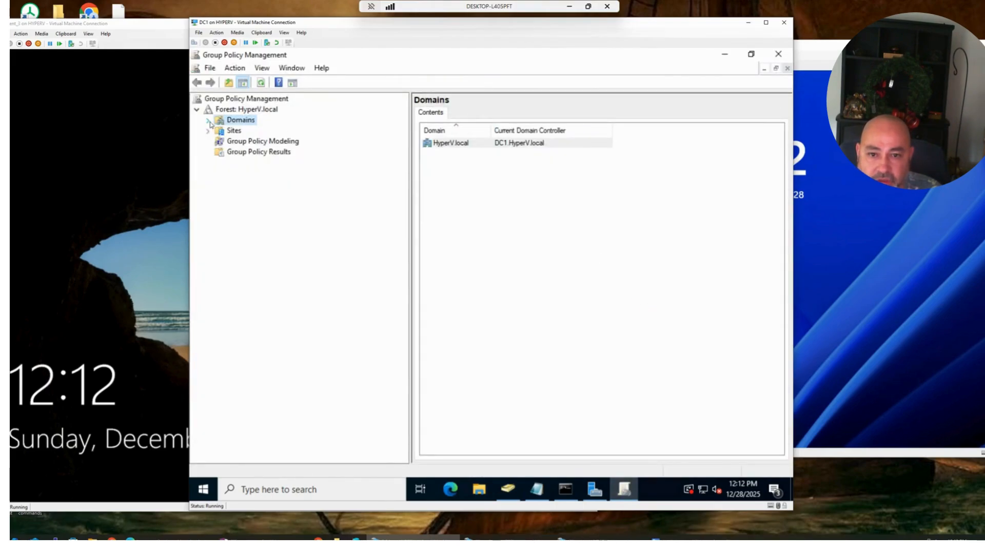
Expand the HyperV.local domain in Group Policy Management and select the Shawu_Computers OU.
click(208, 121)
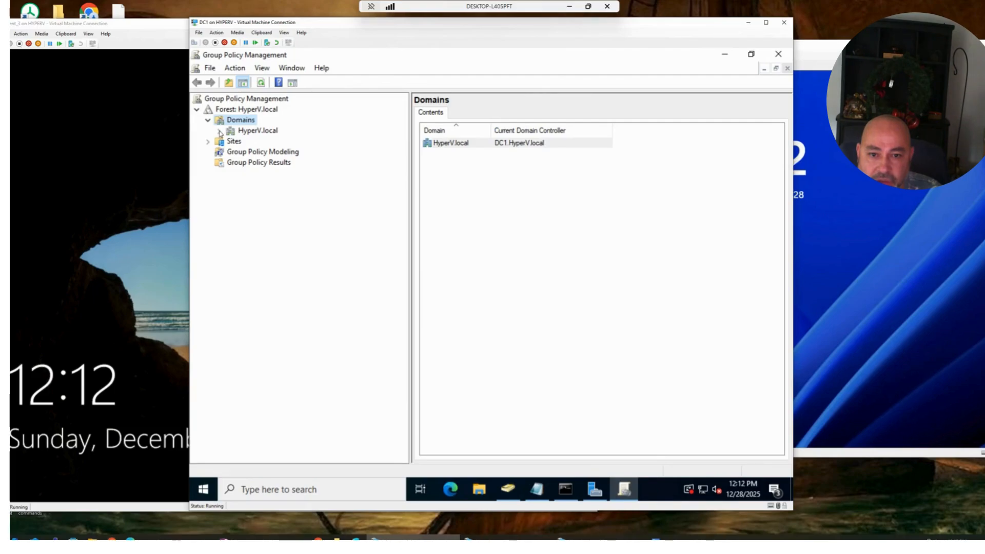
click(220, 131)
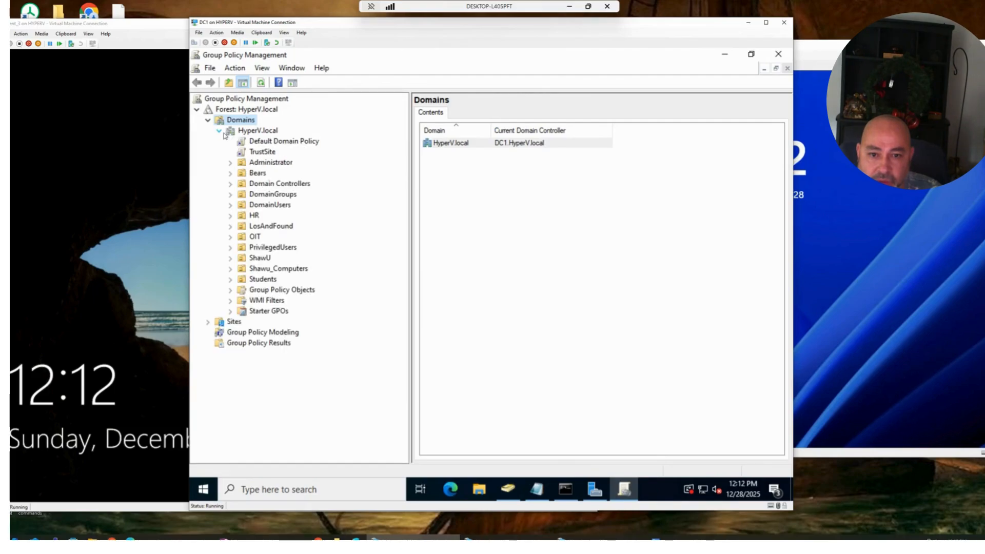
click(250, 131)
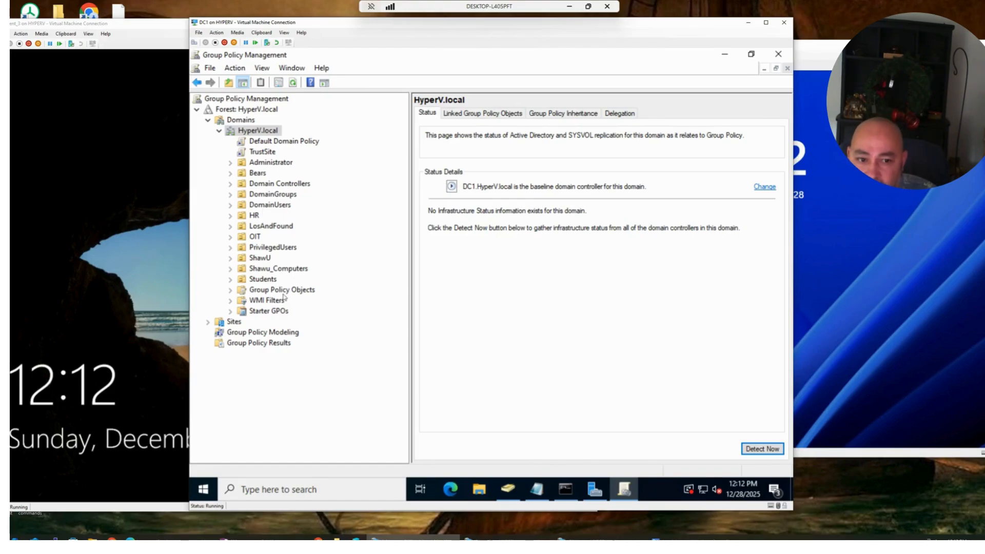
click(266, 270)
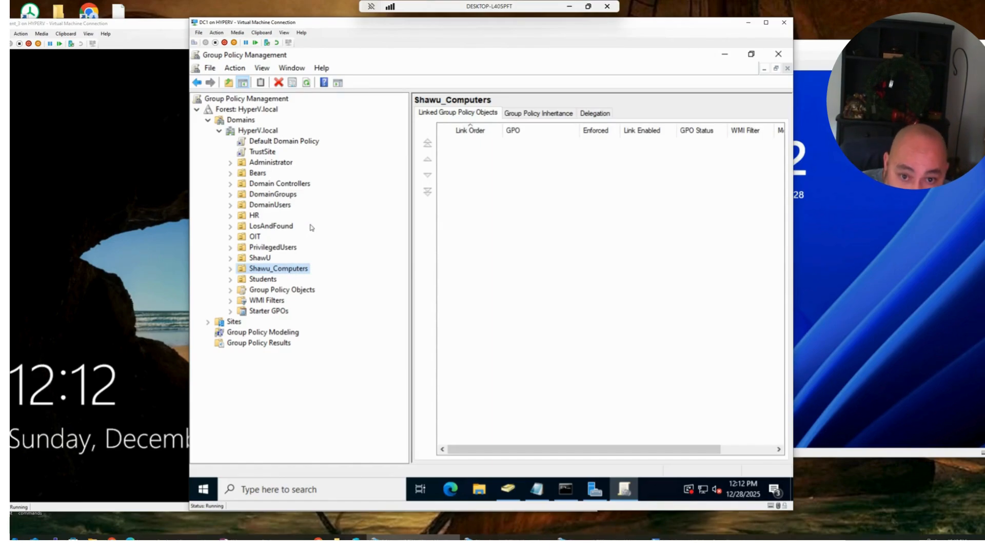
right_click(268, 276)
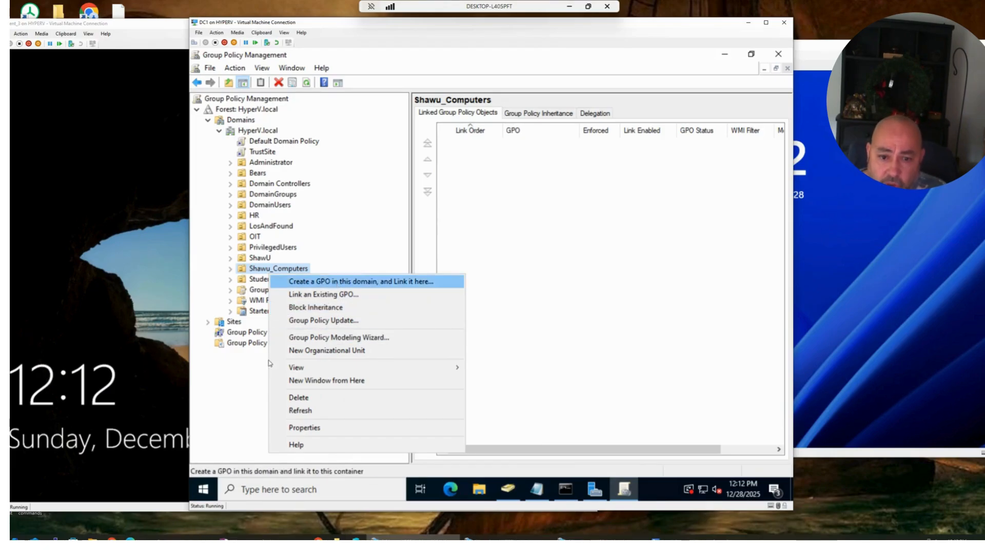
click(249, 383)
right_click(279, 268)
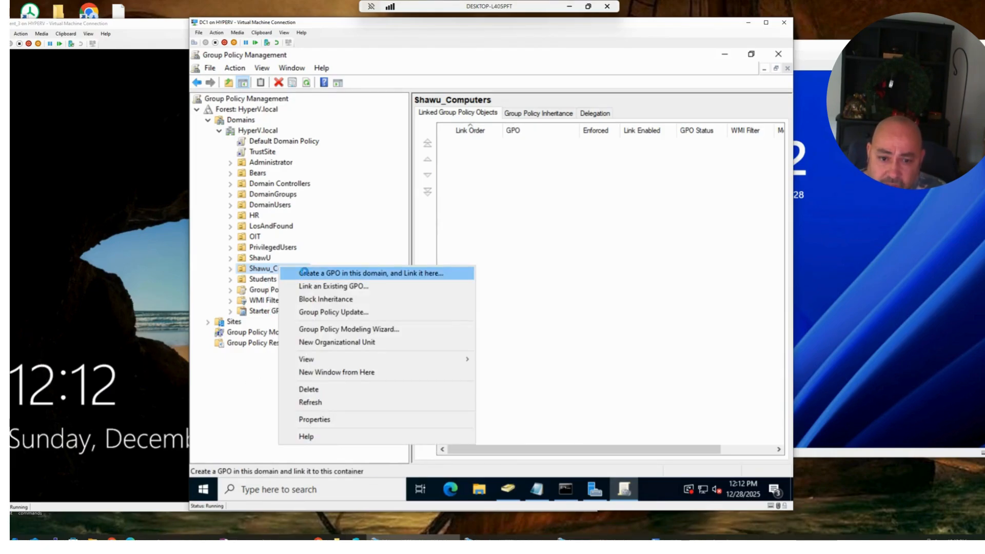
click(304, 272)
click(579, 301)
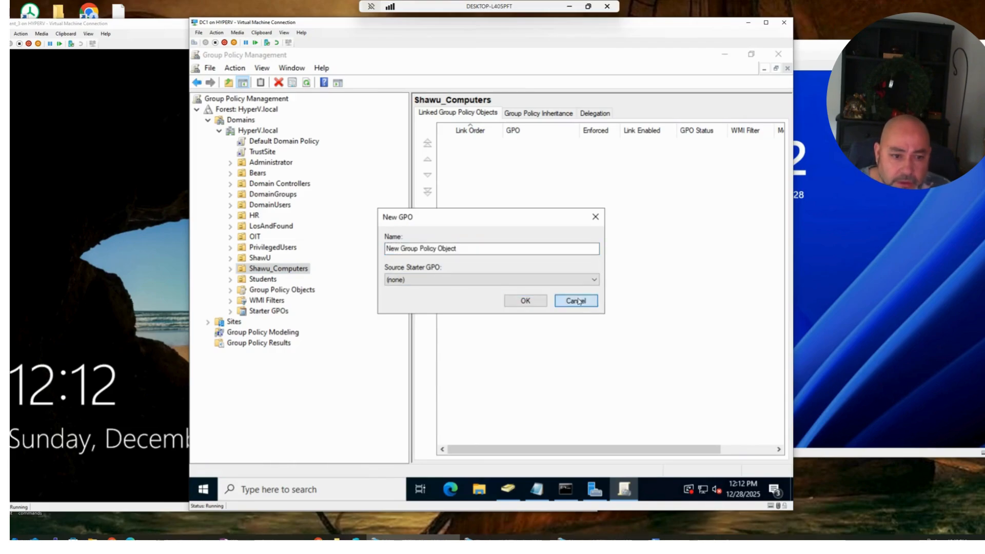
Try to create a GPO named "remove local administrator access" linked to the Shawu_Computers OU.
right_click(253, 272)
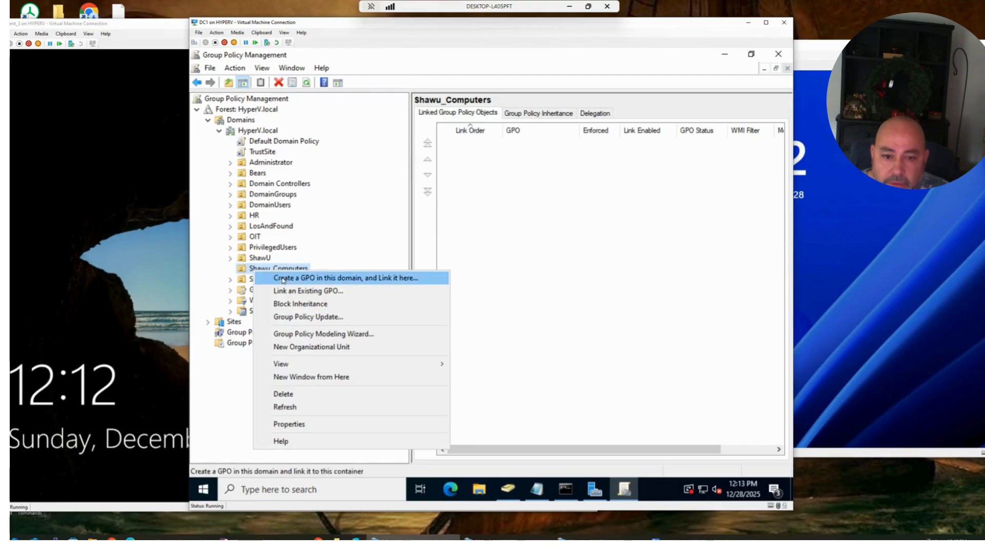
click(312, 278)
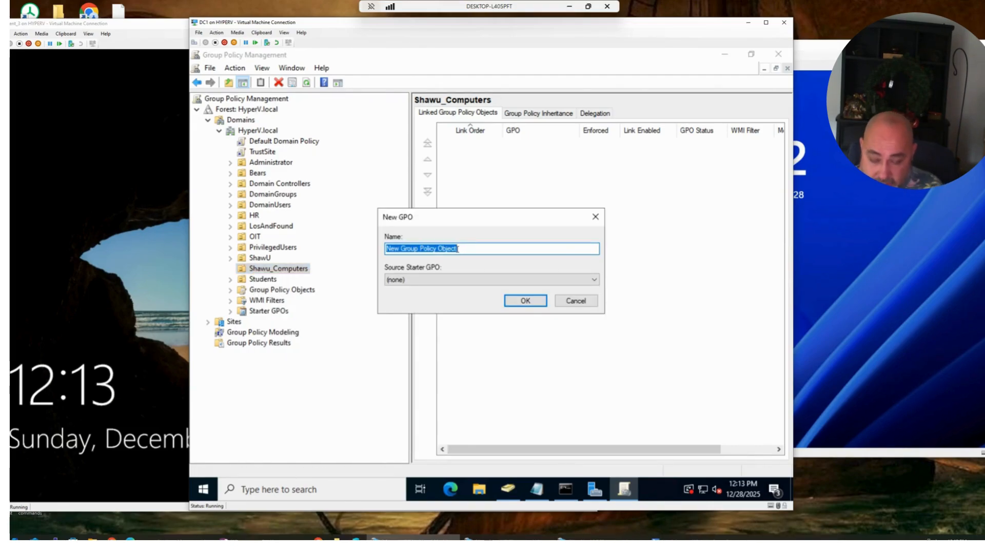
key(BackSpace)
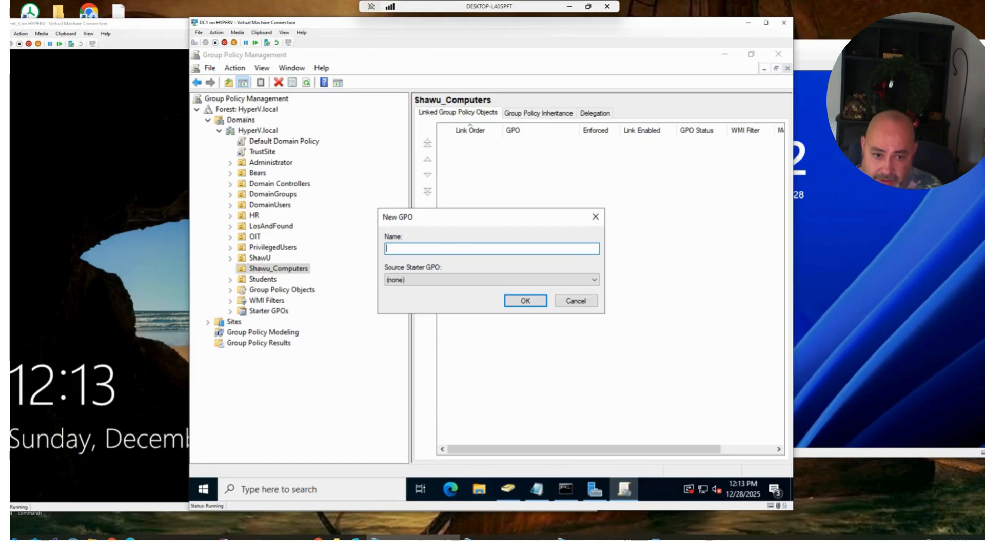
text(loca)
key(BackSpace)
key(BackSpace)
key(BackSpace)
key(BackSpace)
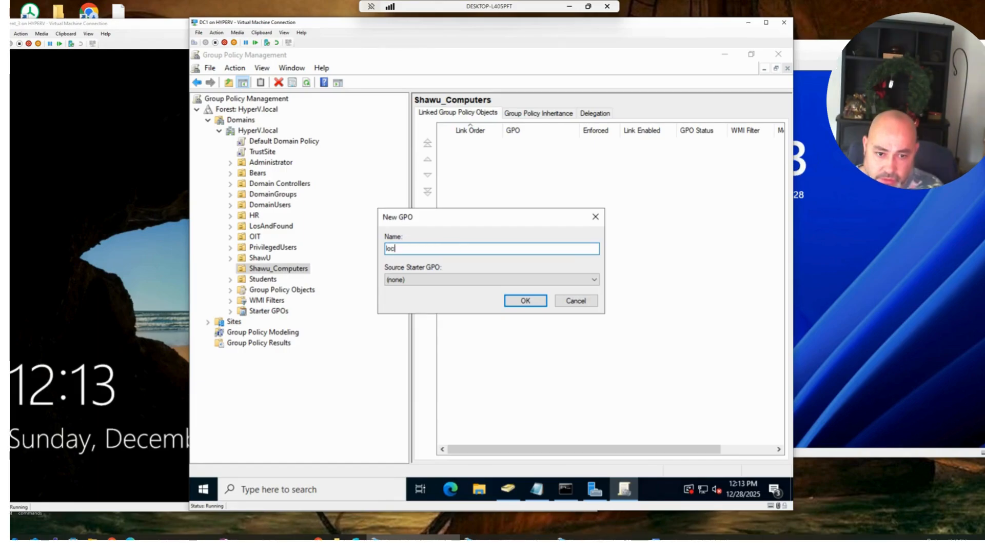
text(remove)
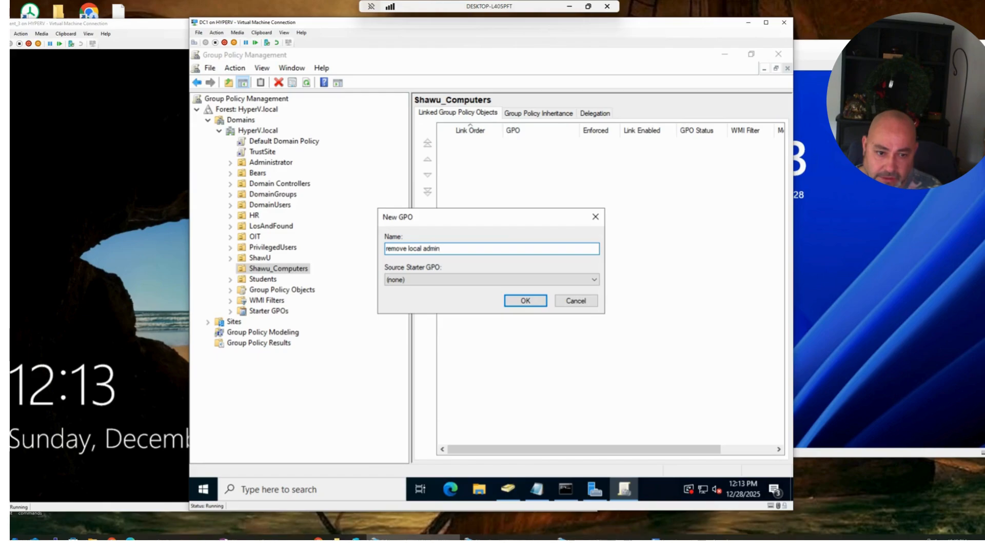
text(or access)
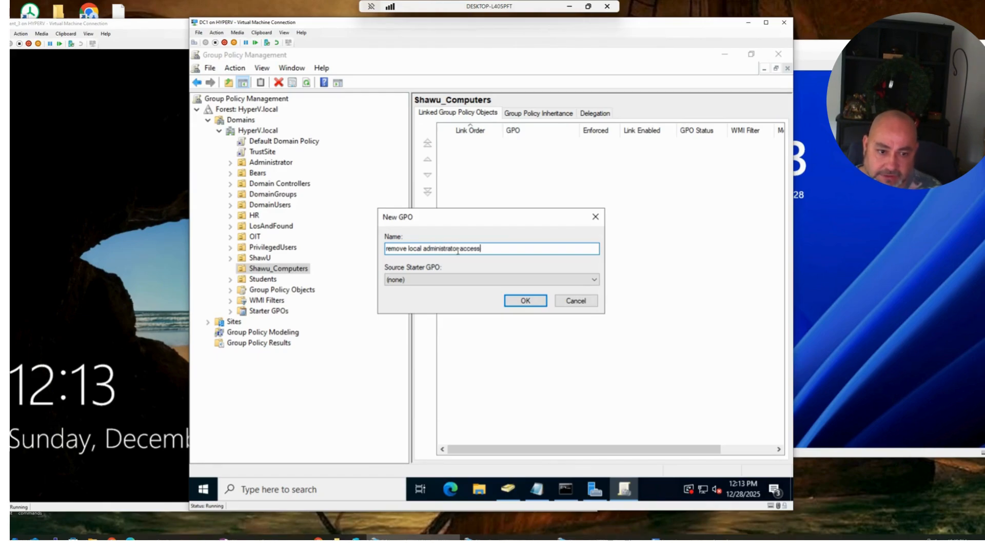
key(Return)
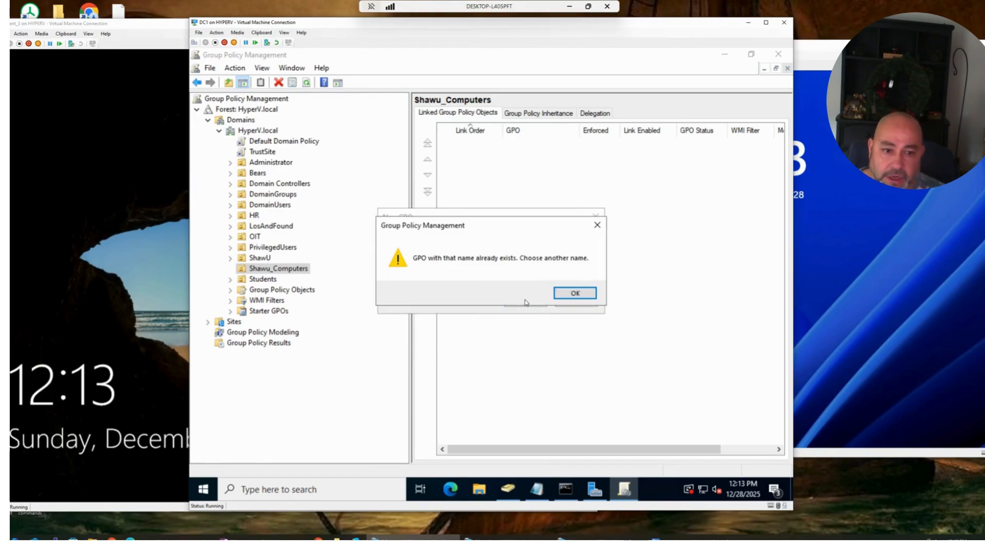
click(574, 294)
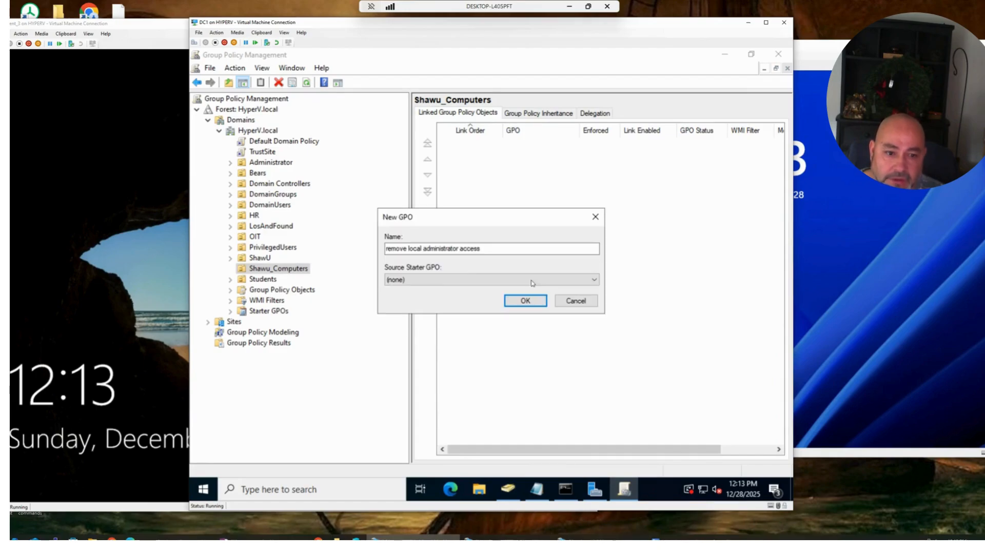
Create the GPO as "remove local administrator access 1.0" linked to Shawu_Computers and open it for editing.
click(494, 249)
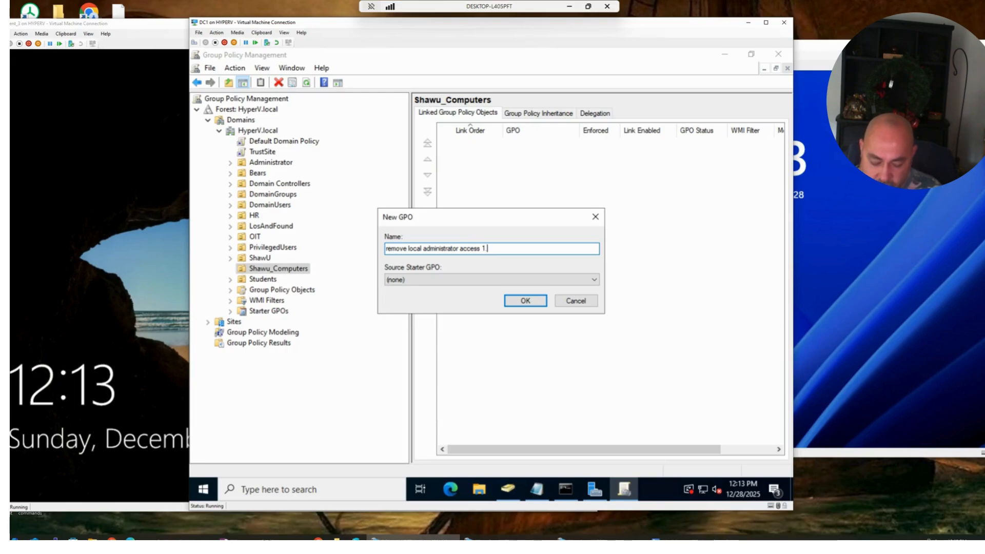
click(525, 301)
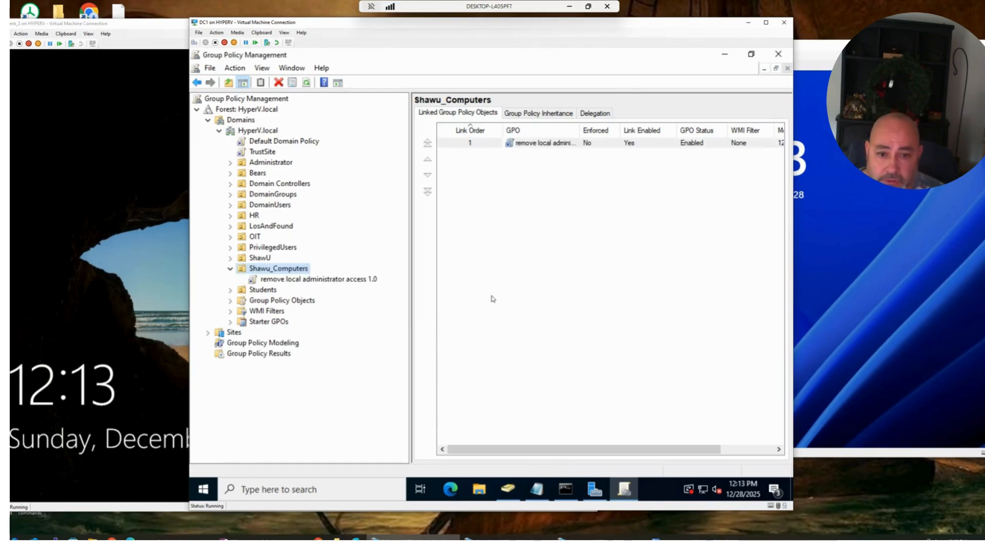
click(329, 281)
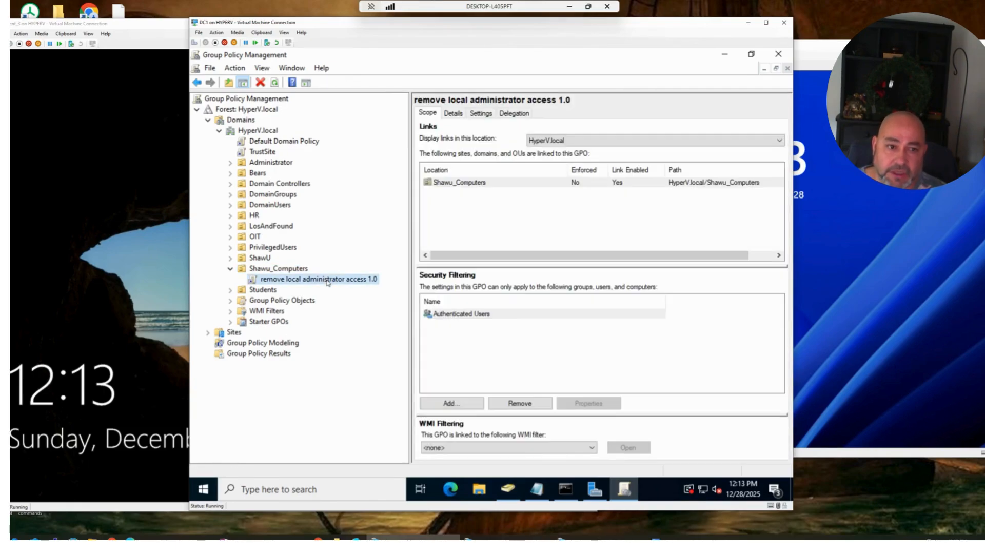
right_click(311, 281)
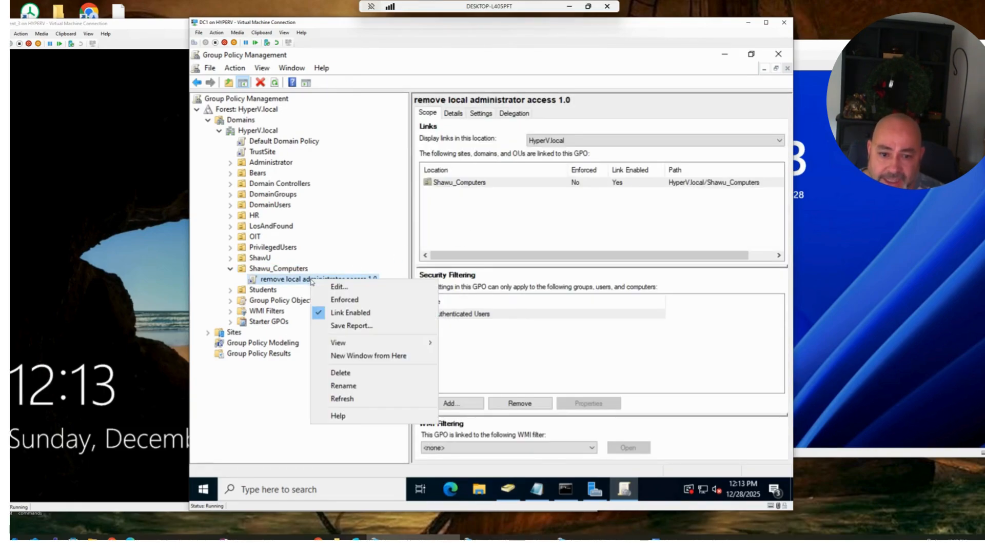
click(334, 289)
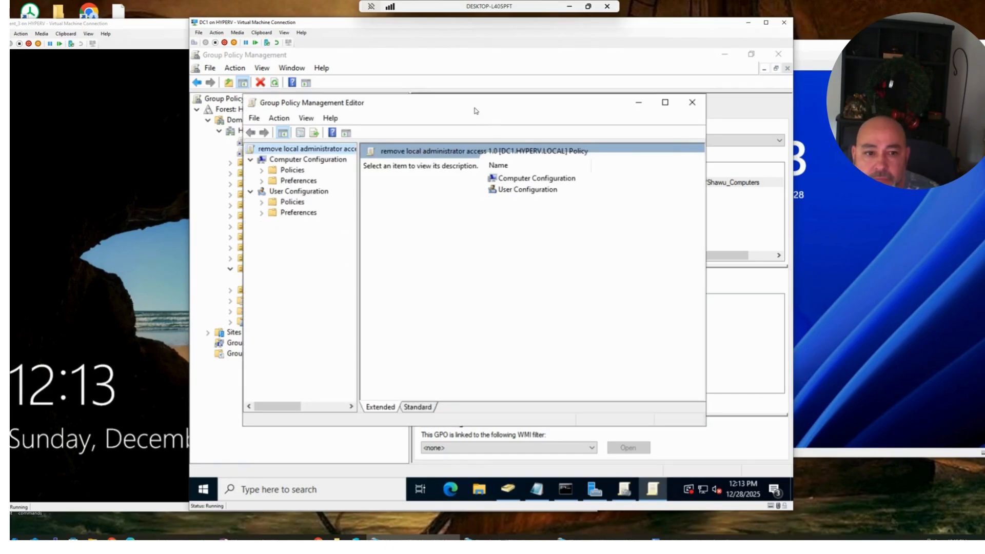
mouse_move(469, 105)
mouse_down()
mouse_move(498, 129)
mouse_move(451, 118)
mouse_move(457, 112)
mouse_up()
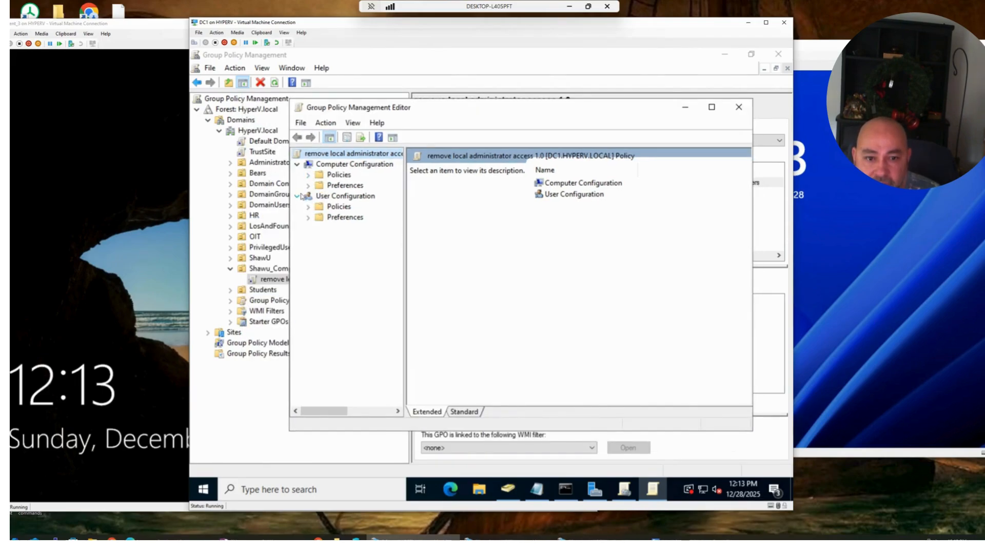
Start a new local group item in Local Users and Groups under Computer Configuration > Preferences > Control Panel Settings.
click(308, 186)
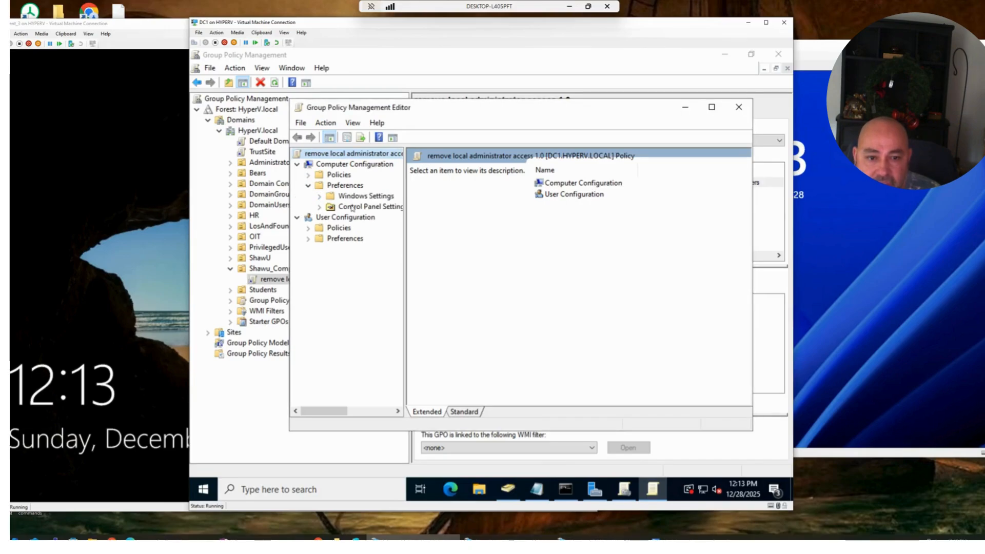
drag(404, 218, 466, 226)
click(320, 207)
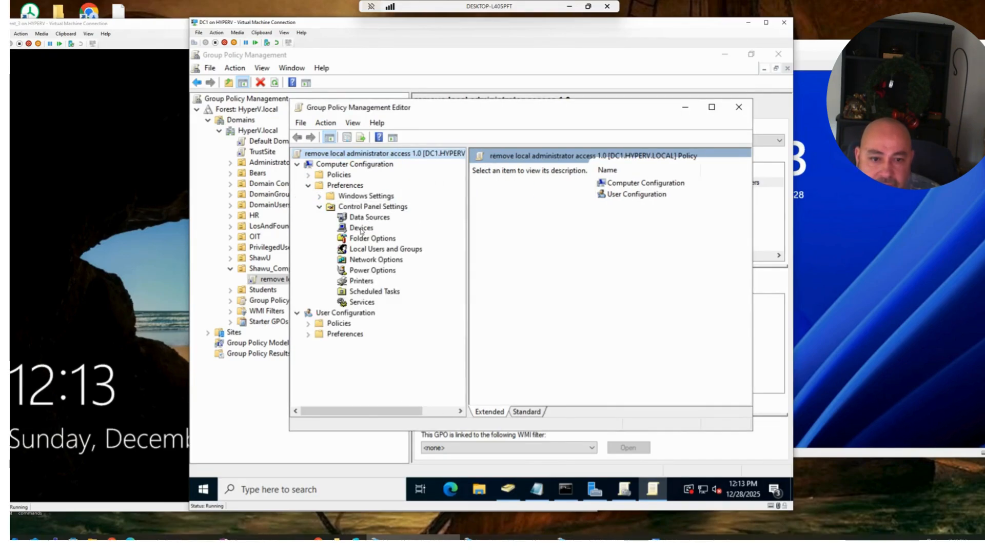
click(354, 252)
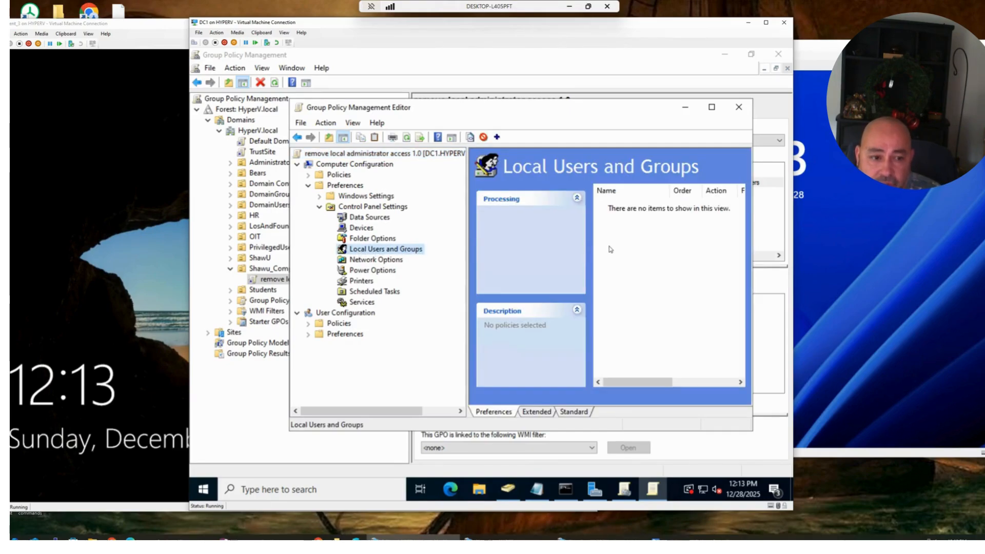
right_click(634, 245)
mouse_move(655, 253)
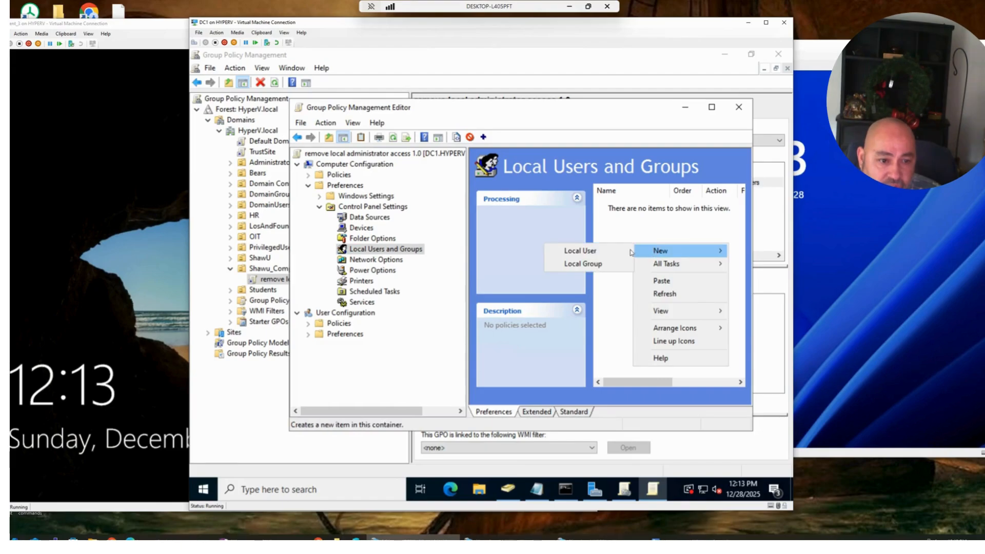
click(594, 265)
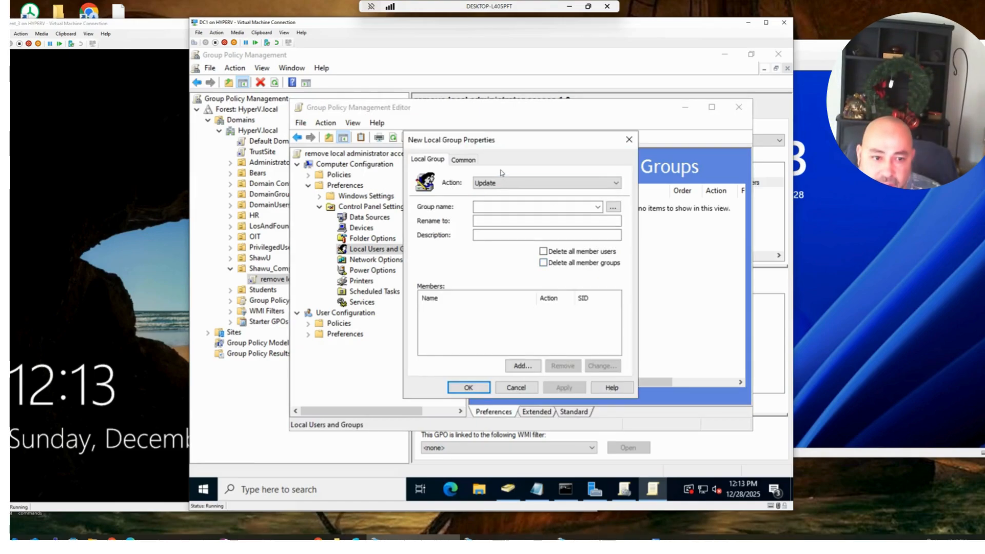
Set the new local group item's action to Update and its group name to Administrators (built-in).
click(597, 206)
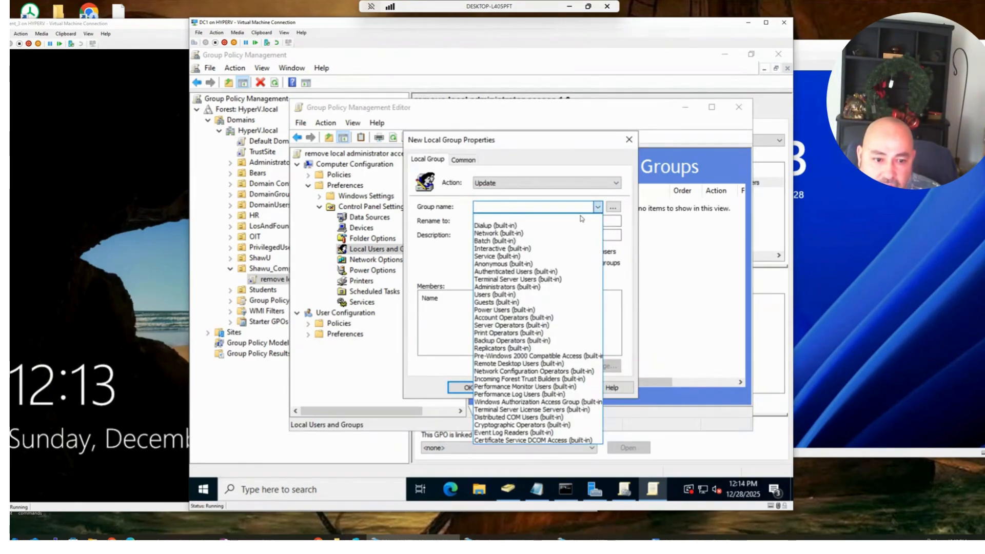
click(487, 185)
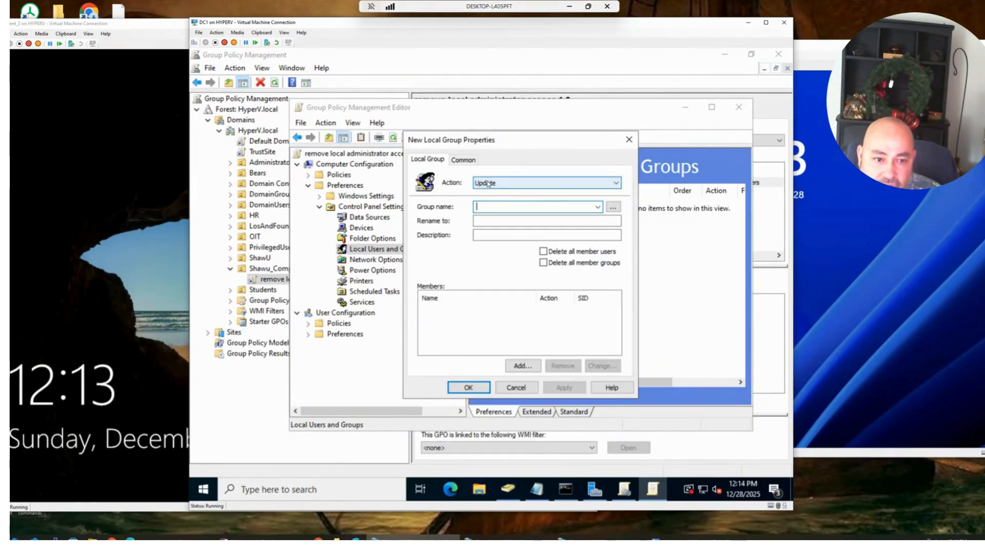
click(488, 186)
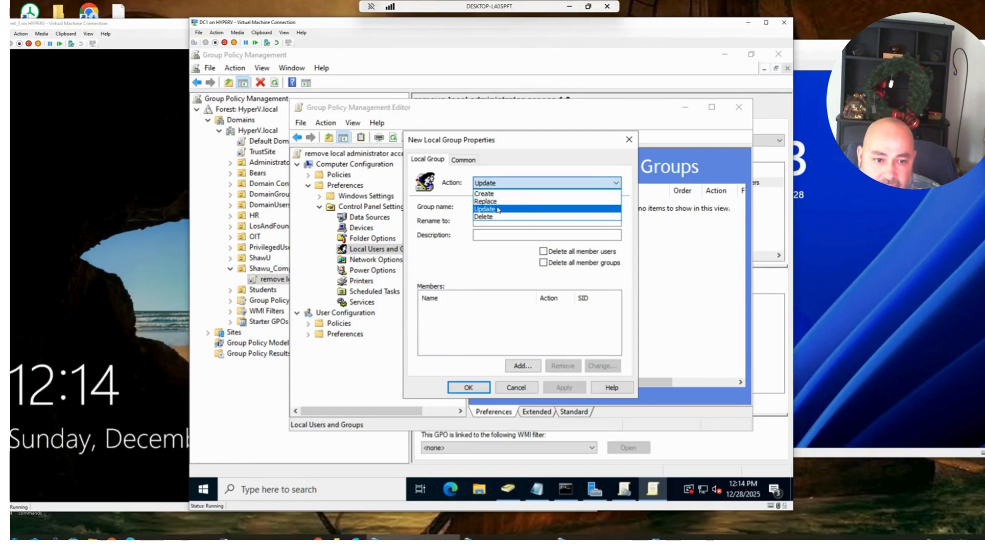
click(485, 208)
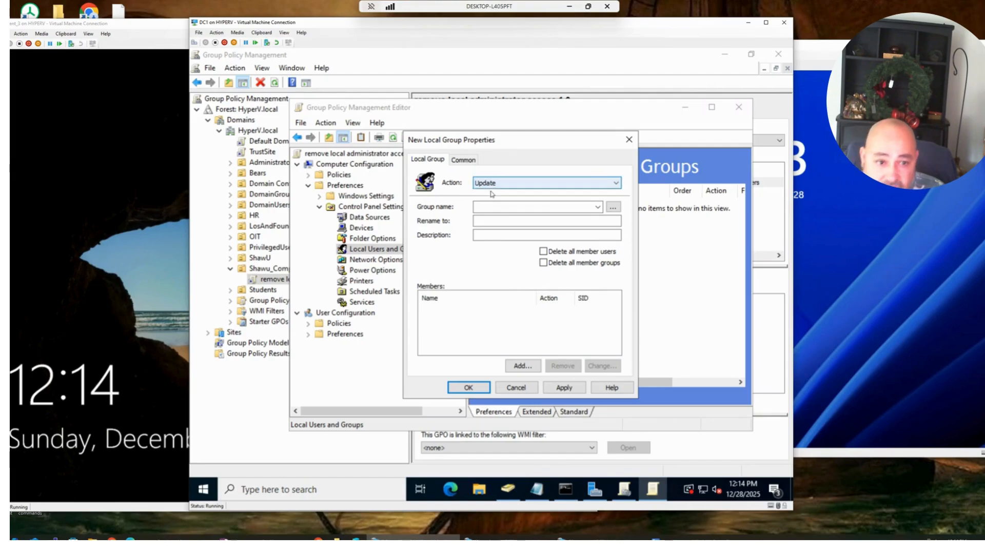
click(598, 207)
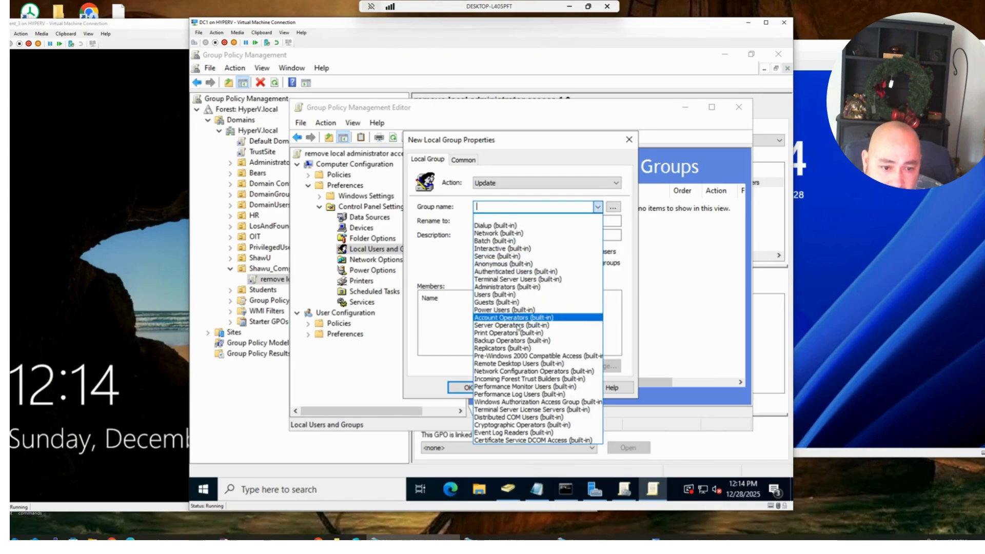
click(510, 287)
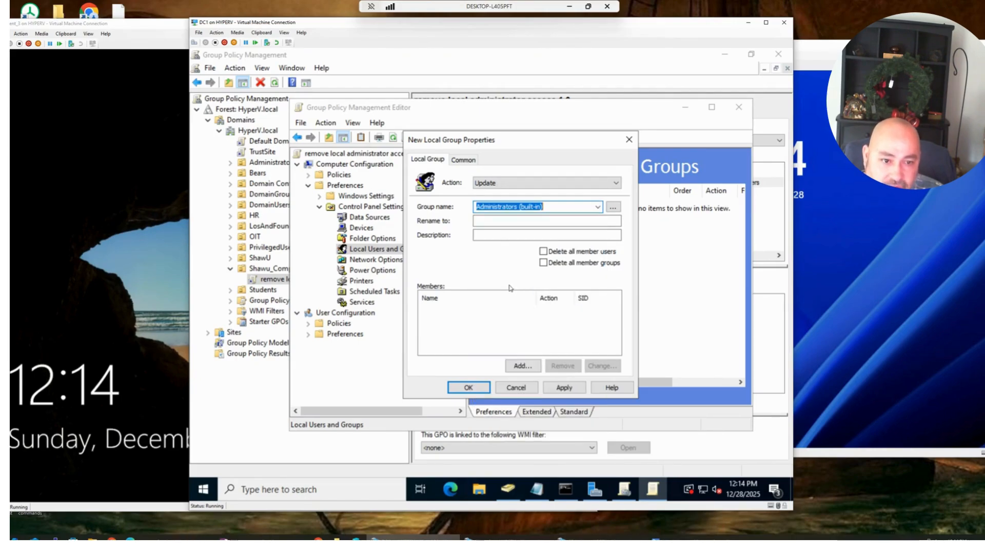
Enable deletion of all member users for the Administrators (built-in) item and save it to the policy.
click(548, 254)
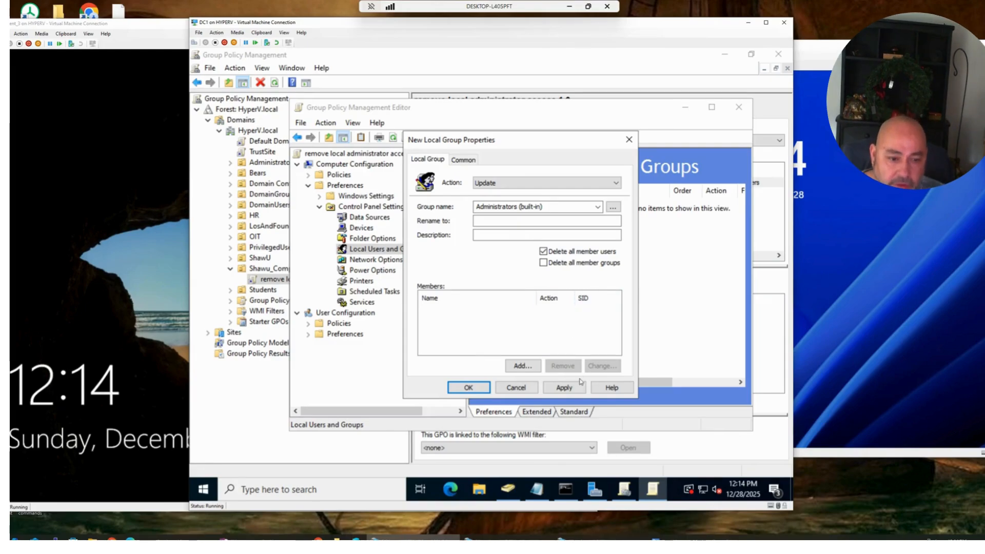
click(565, 388)
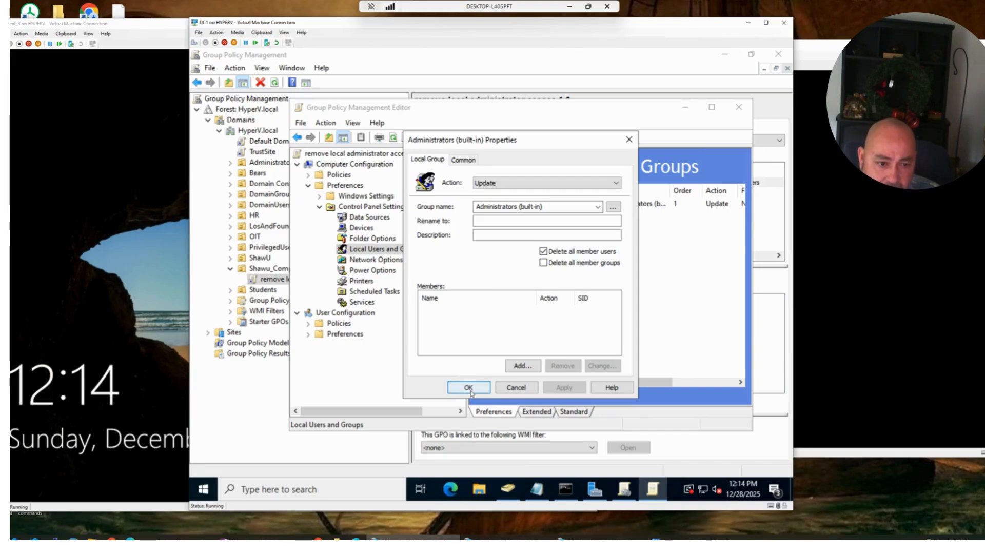
click(469, 390)
click(617, 205)
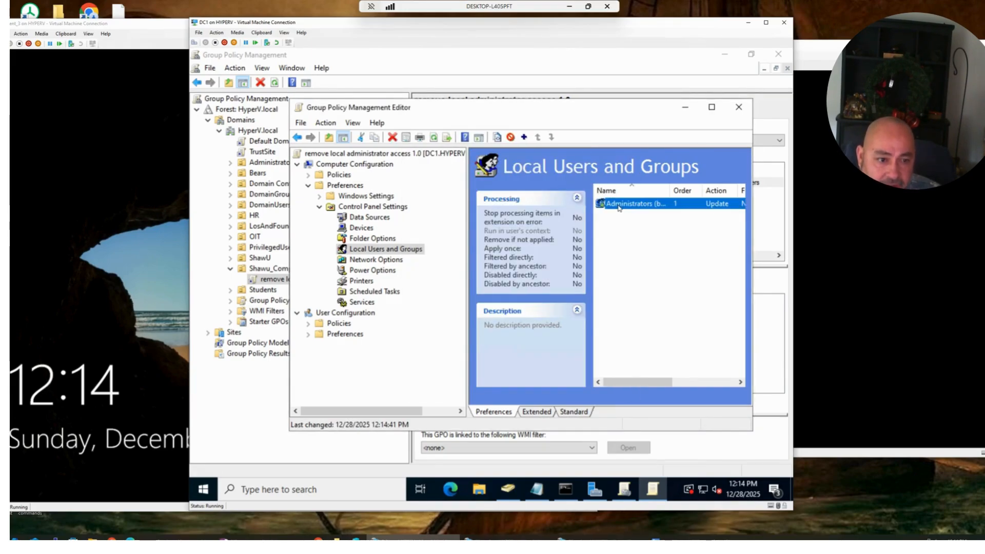
Run gpupdate /force in the Command Prompt on DC1, then minimize the prompt and Group Policy Management.
click(565, 488)
key(Up)
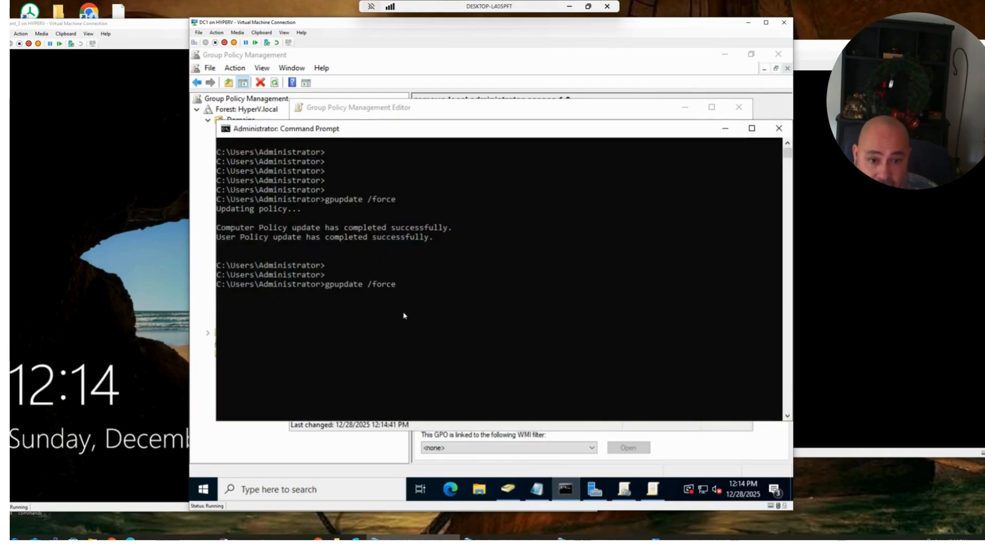
key(Return)
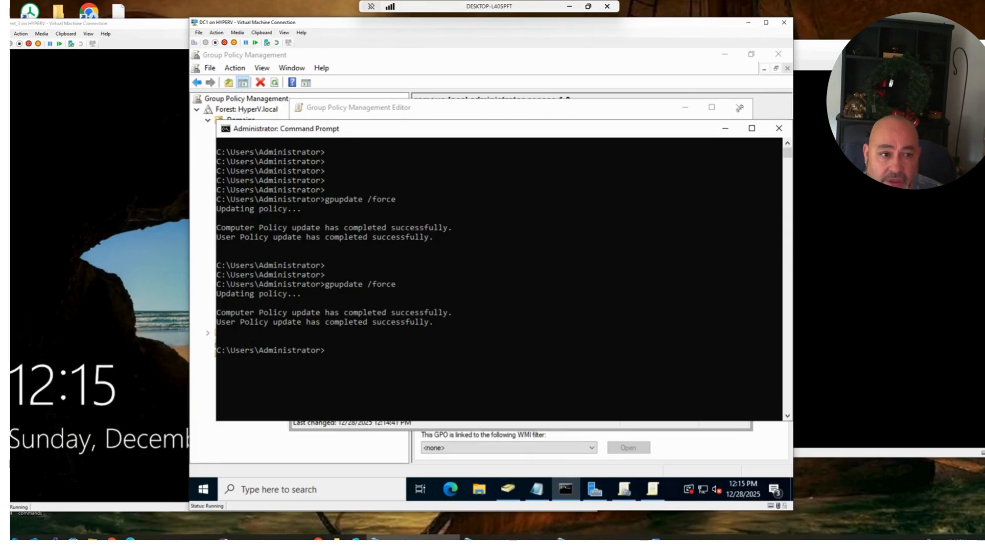
click(725, 129)
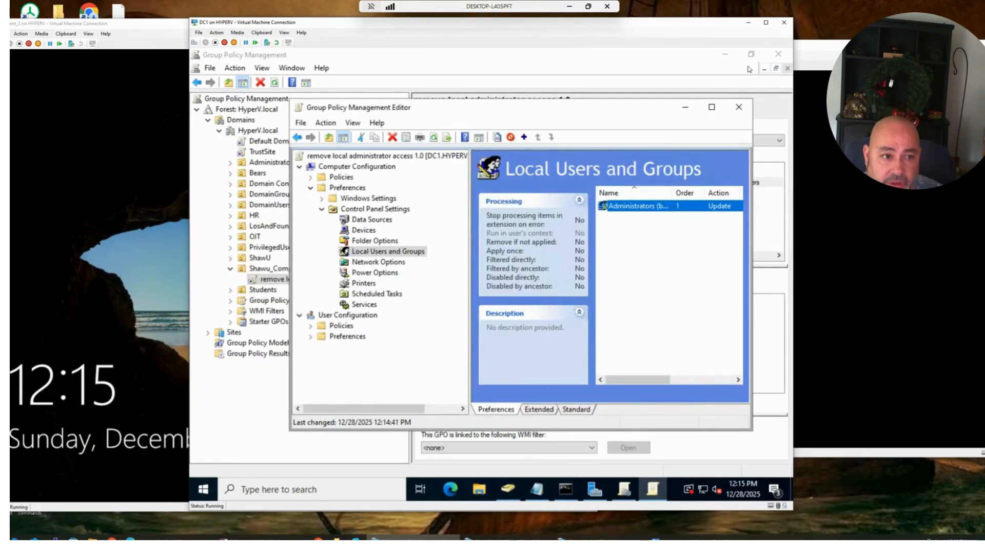
click(724, 55)
Switch to the Client1 virtual machine and sign in to the displayed user account with its password.
click(841, 221)
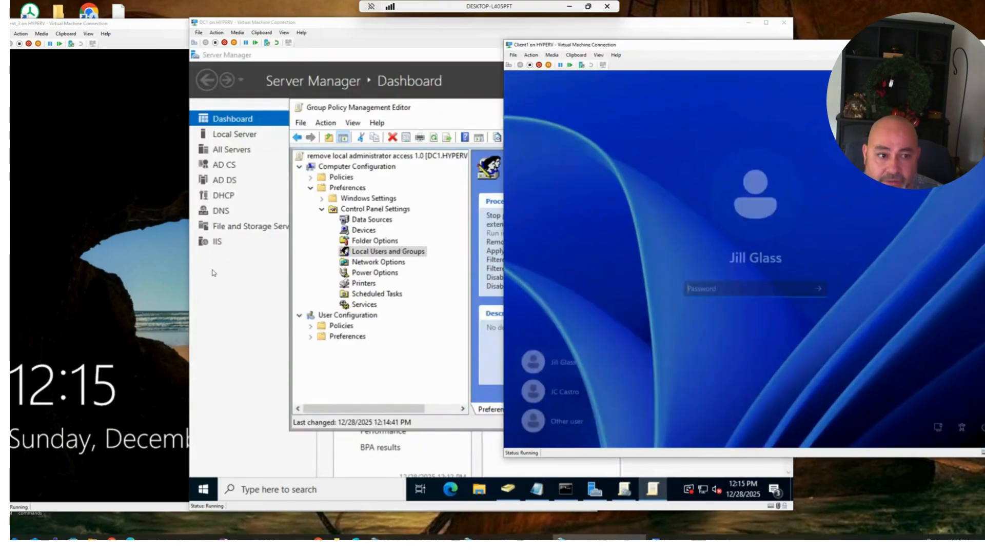
text(•••)
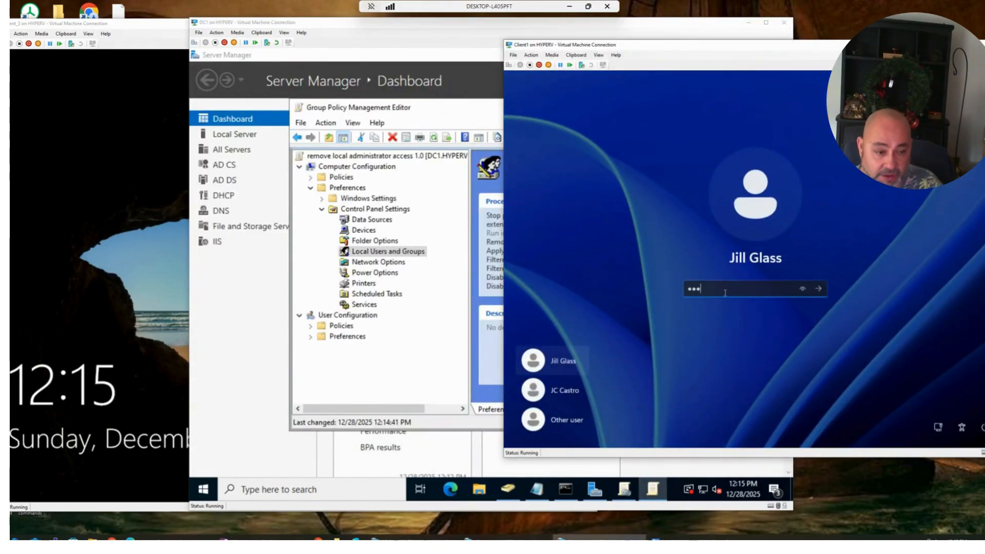
text(•••••••)
key(Return)
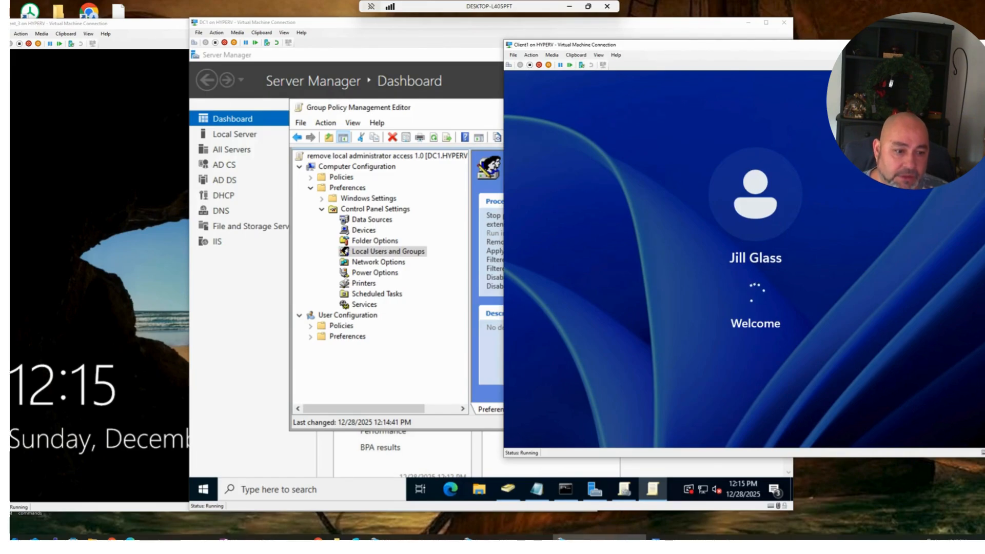
Switch to the other client virtual machine and sign in to its displayed account by entering the account password.
click(178, 196)
click(179, 196)
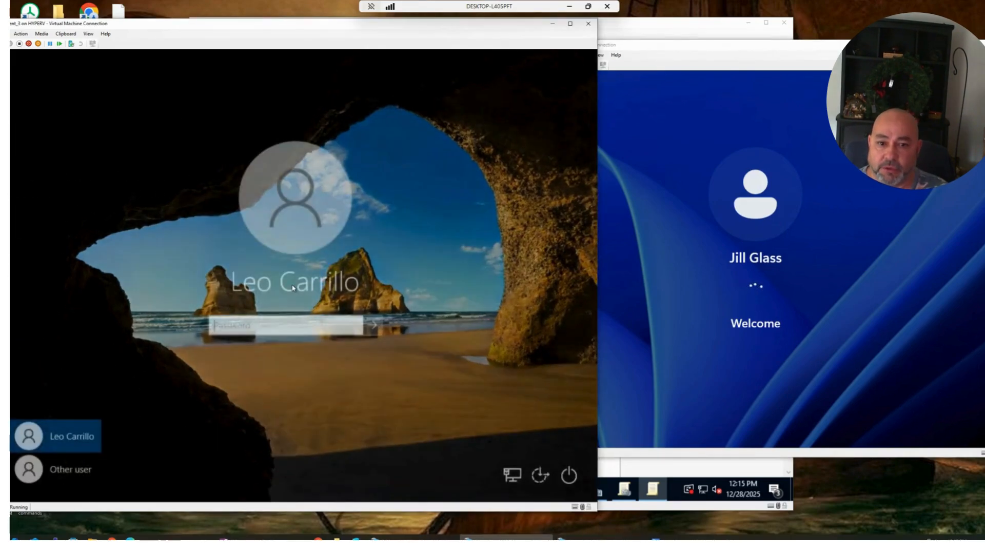
text(••••••••)
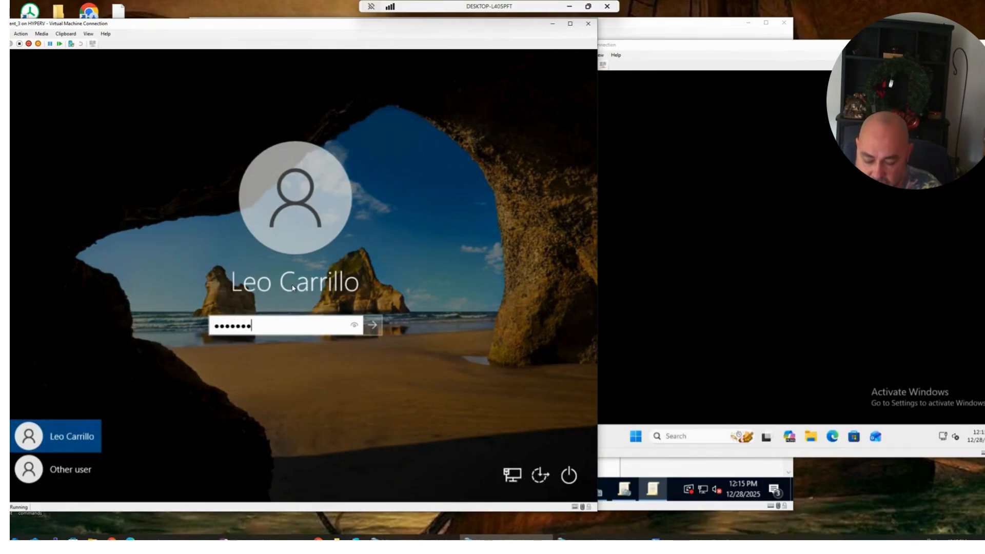
key(Return)
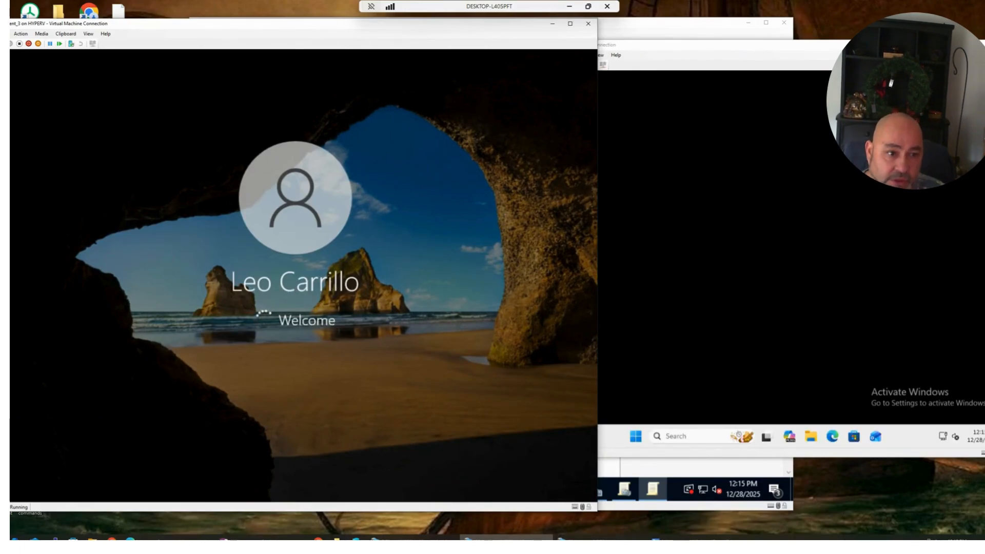
On Client1, open Computer Management and inspect the members of the local Administrators group.
click(663, 109)
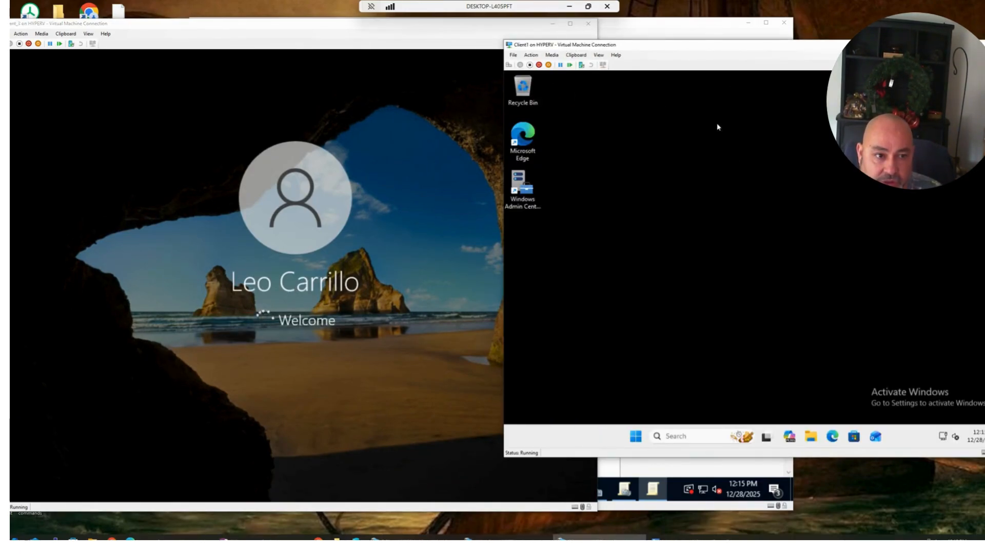
right_click(639, 437)
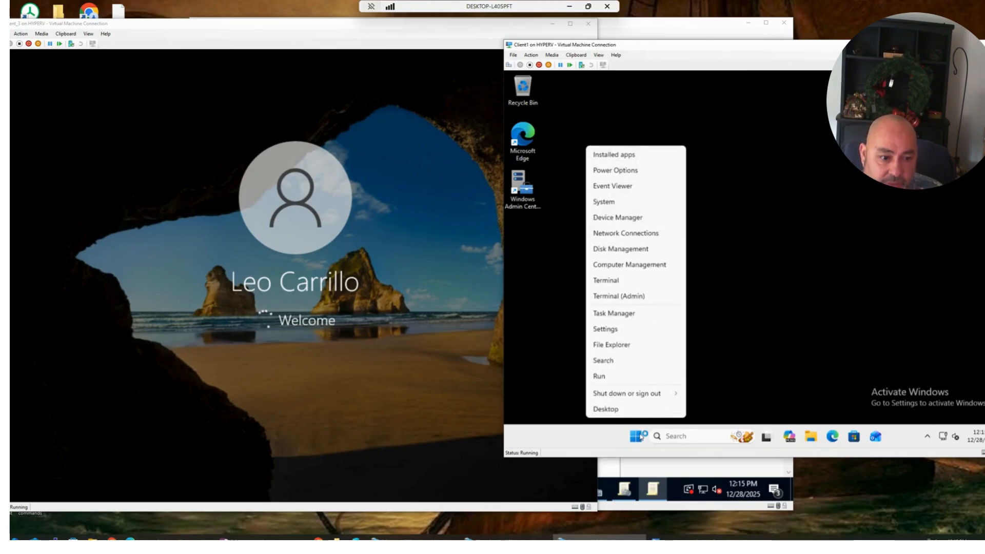
click(631, 271)
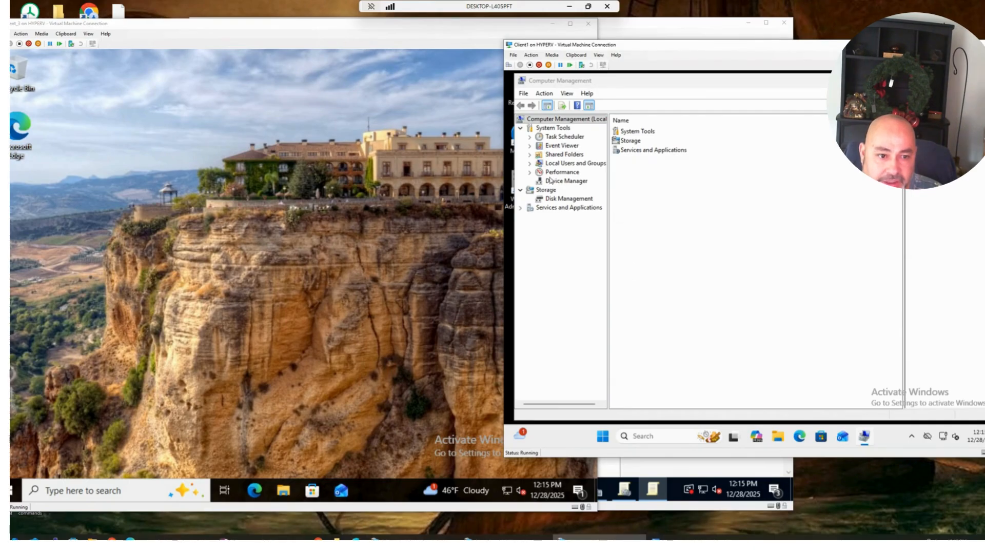
click(529, 163)
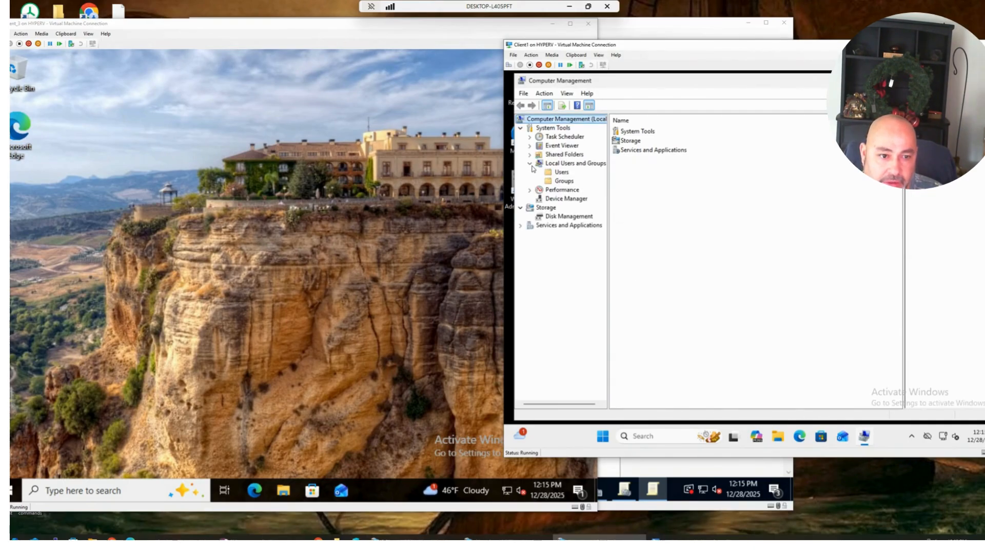
click(564, 181)
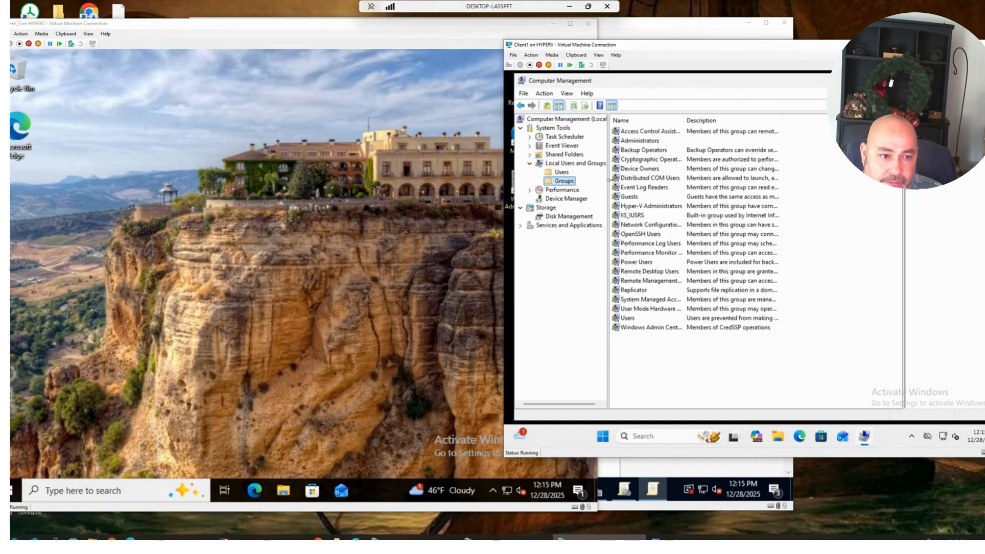
double_click(644, 141)
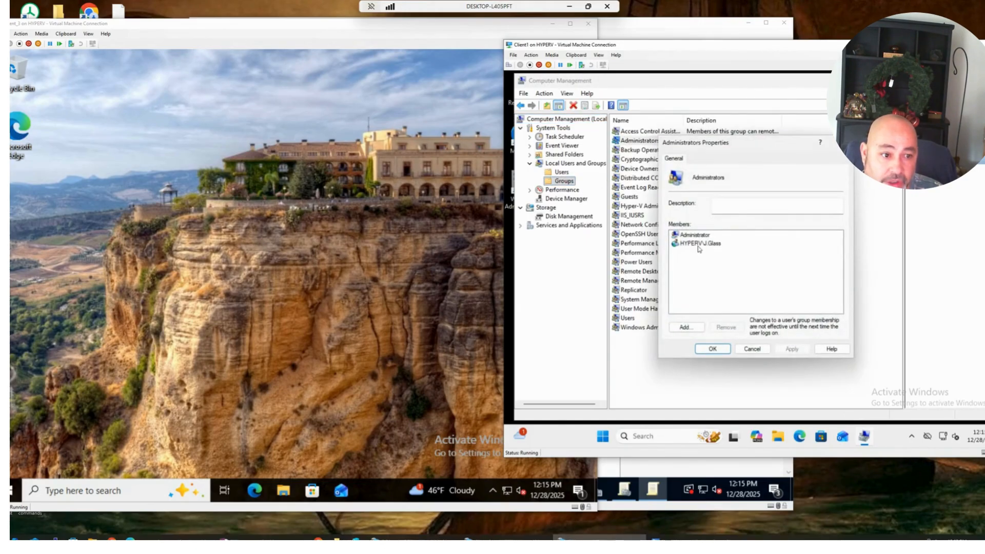
Open a Command Prompt on Client1 and run gpupdate /force, keeping the Administrators group properties in view.
click(673, 439)
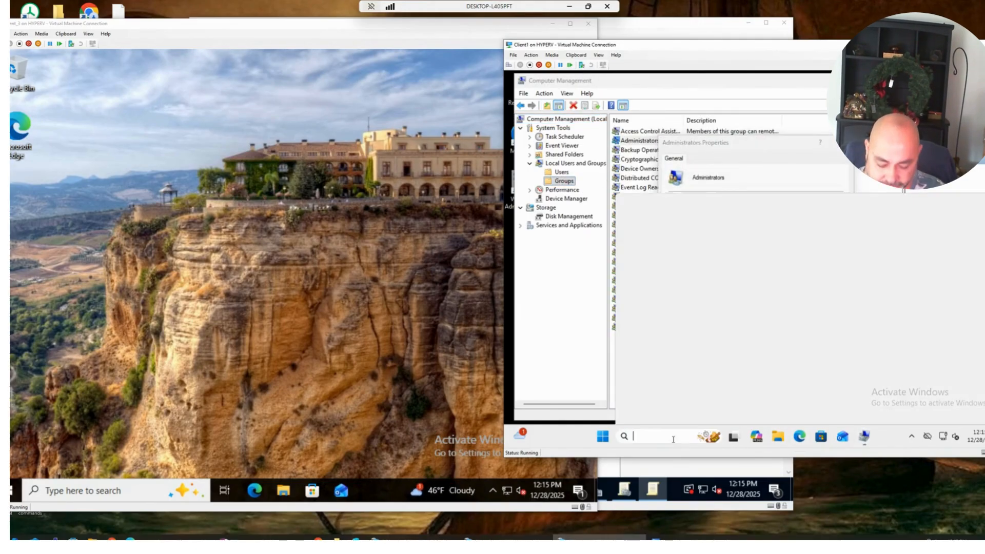
text(cmd)
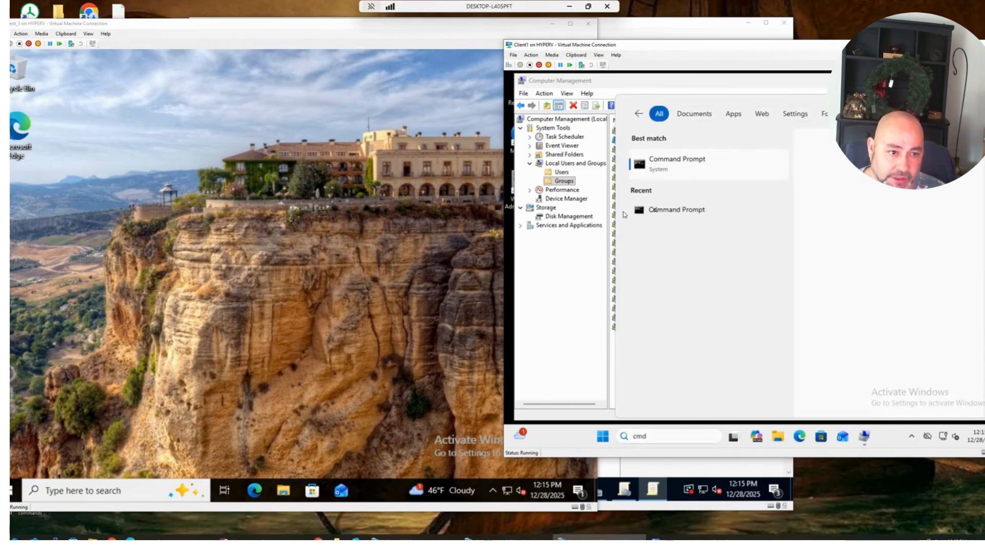
click(668, 214)
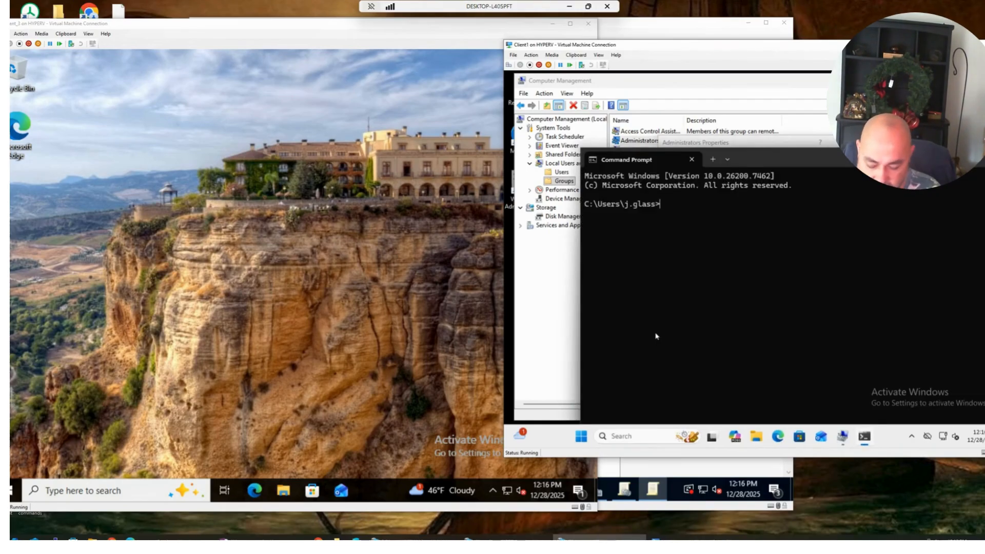
text(gpupdate )
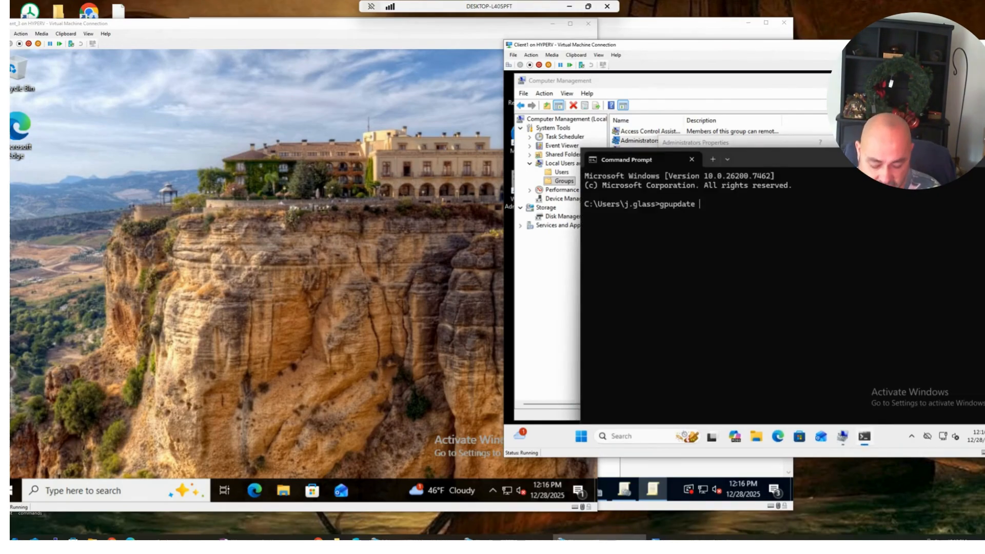
text(/force)
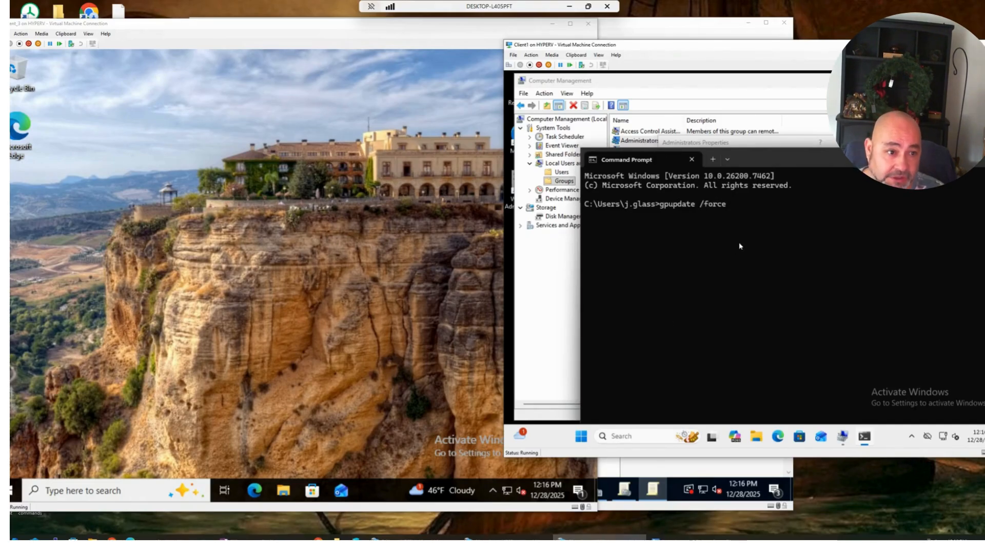
drag(763, 144, 930, 74)
click(768, 243)
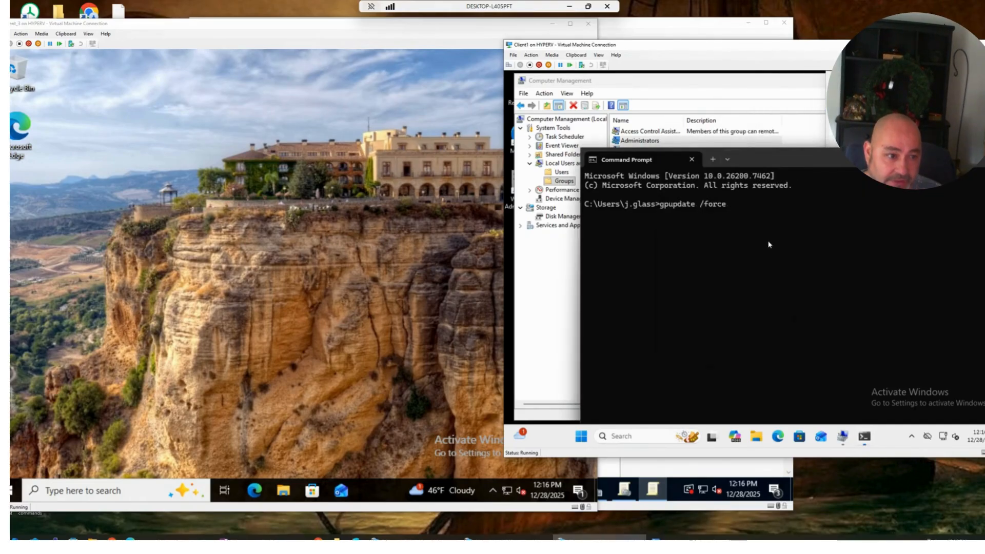
drag(888, 159, 866, 236)
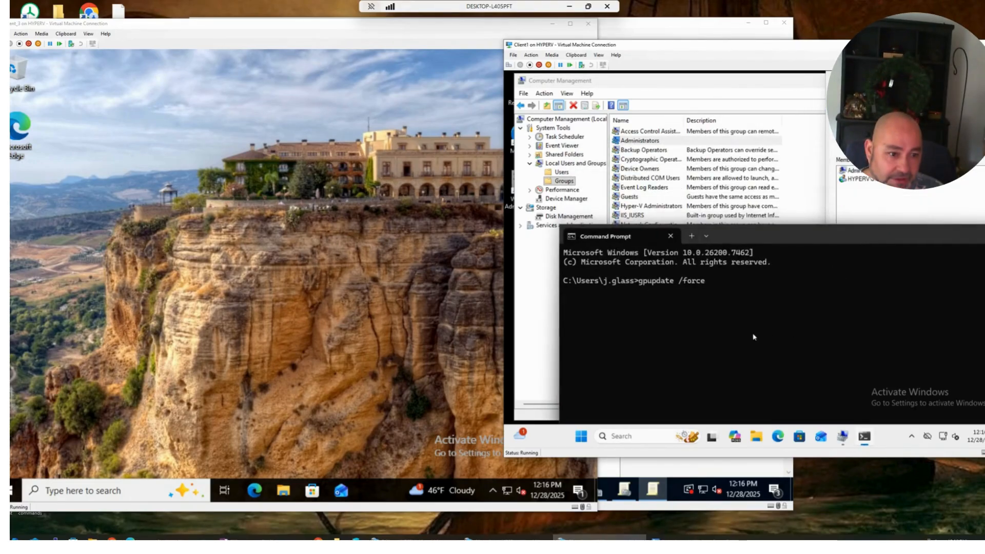
key(Return)
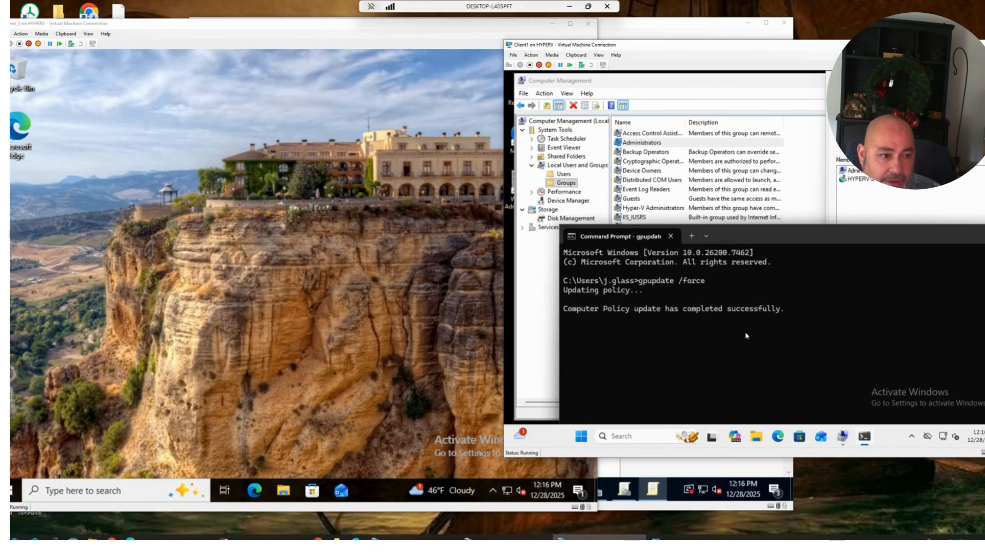
Close and reopen the local Administrators group properties on Client1 to recheck the members after the policy update.
click(847, 212)
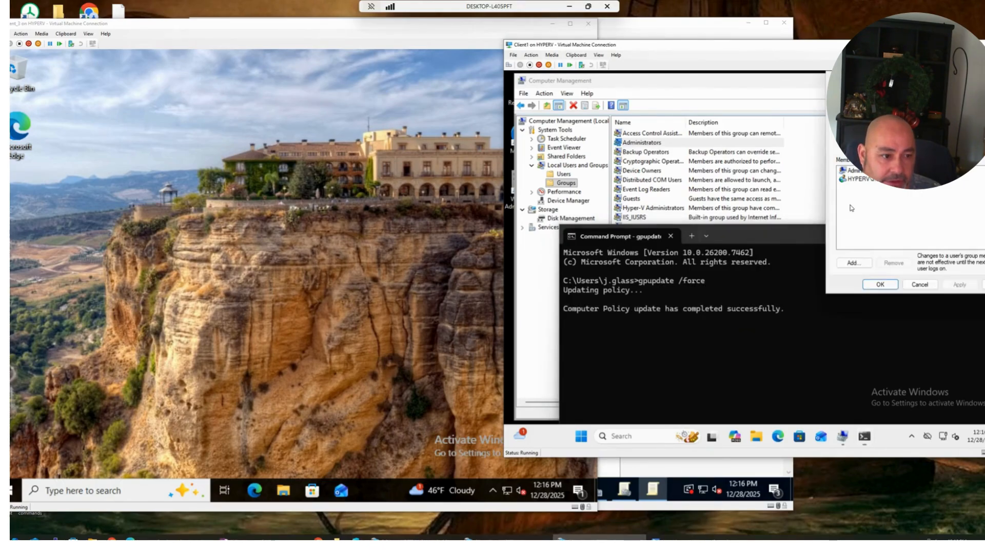
click(891, 286)
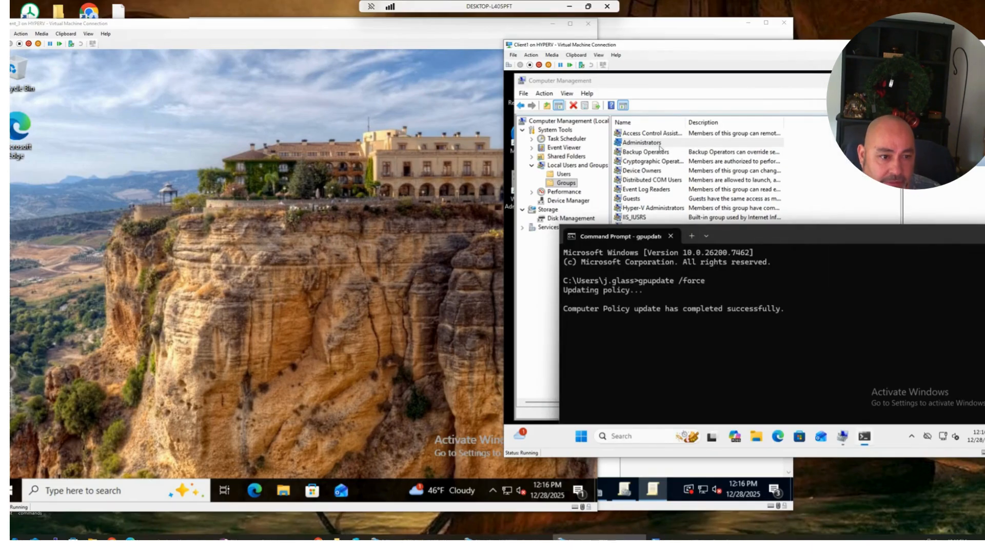
click(660, 146)
double_click(660, 147)
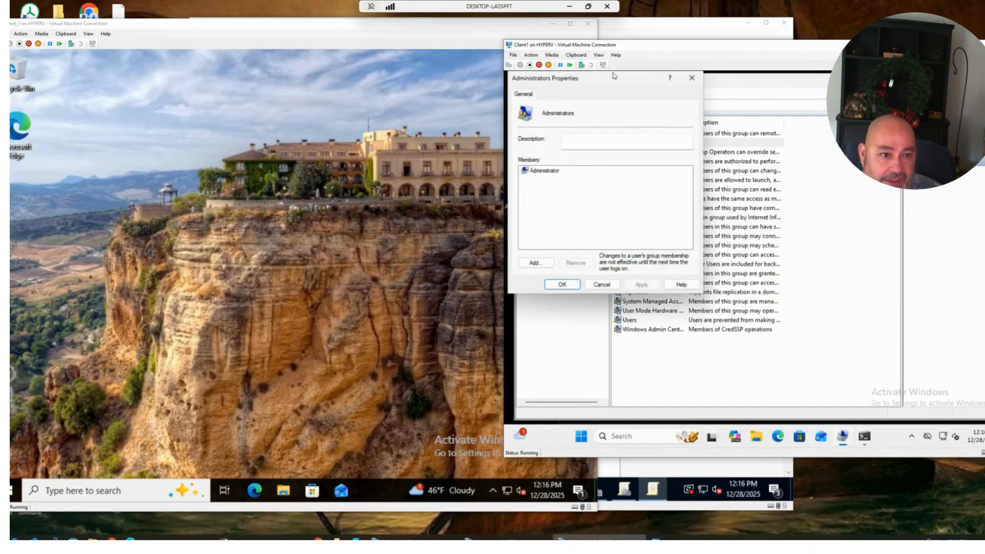
drag(614, 76, 705, 102)
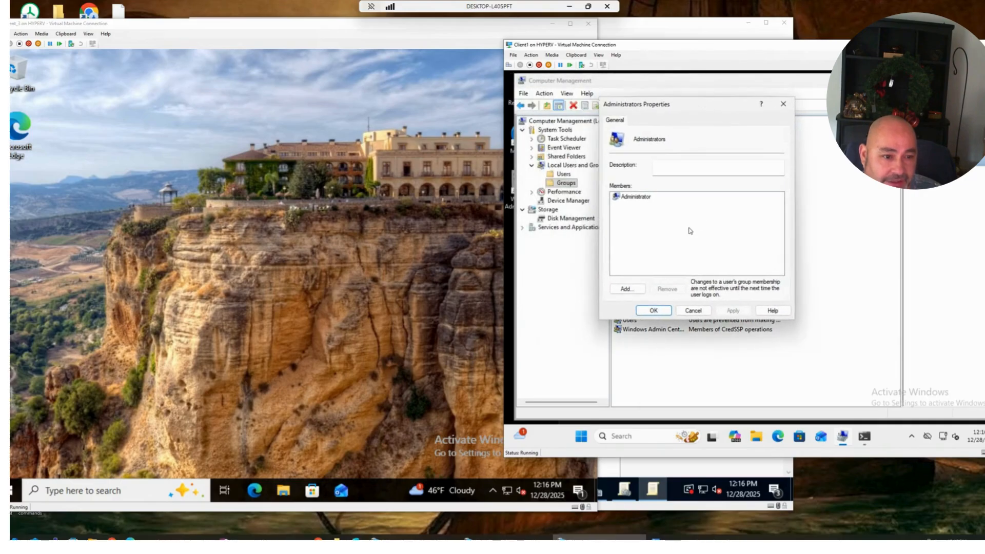
click(864, 437)
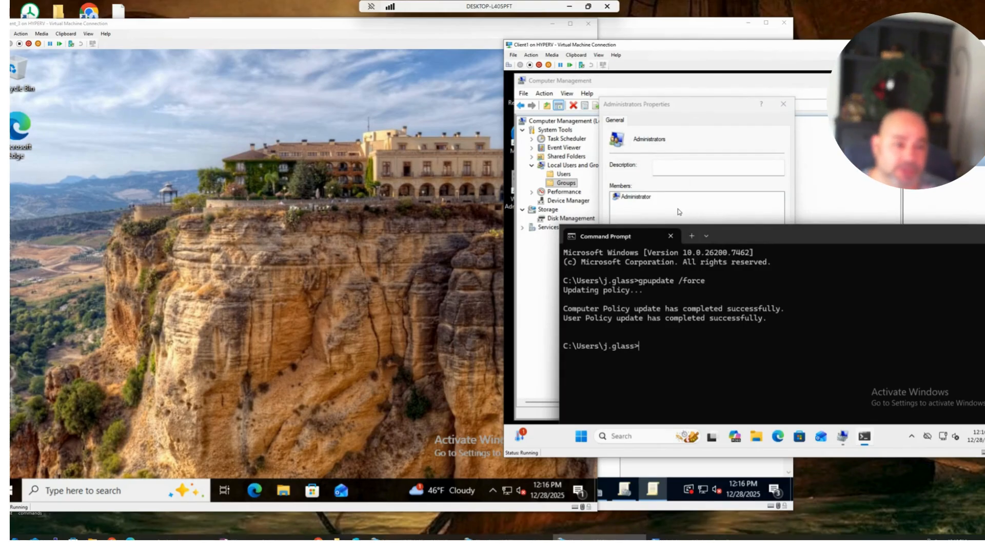
click(678, 211)
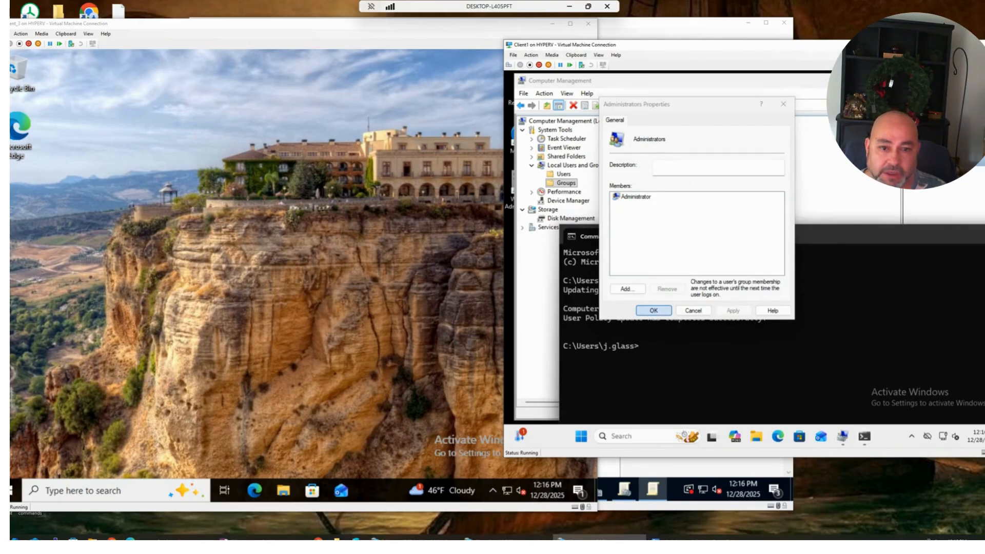
click(654, 310)
On the other client virtual machine, open Computer Management and inspect the members of the local Administrators group.
click(431, 382)
right_click(18, 495)
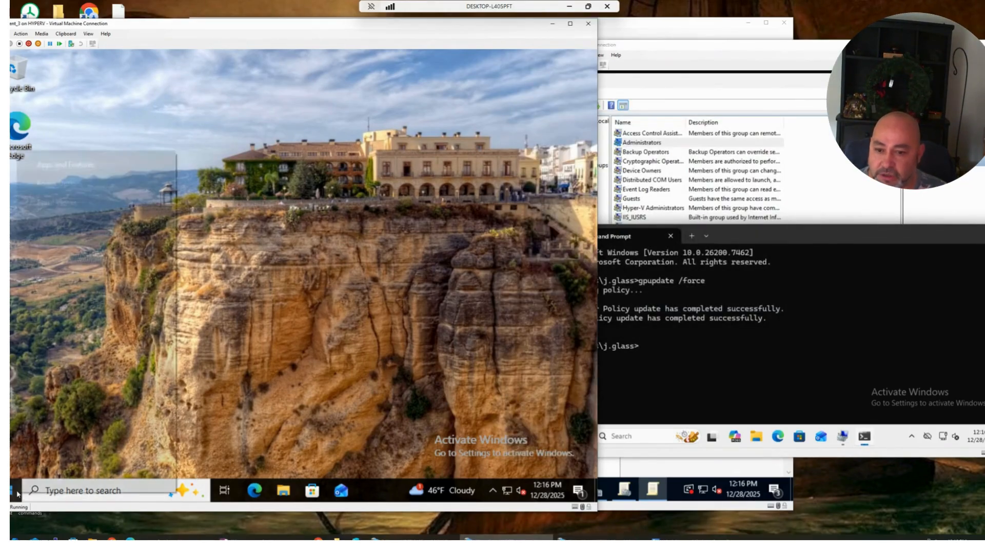
click(77, 293)
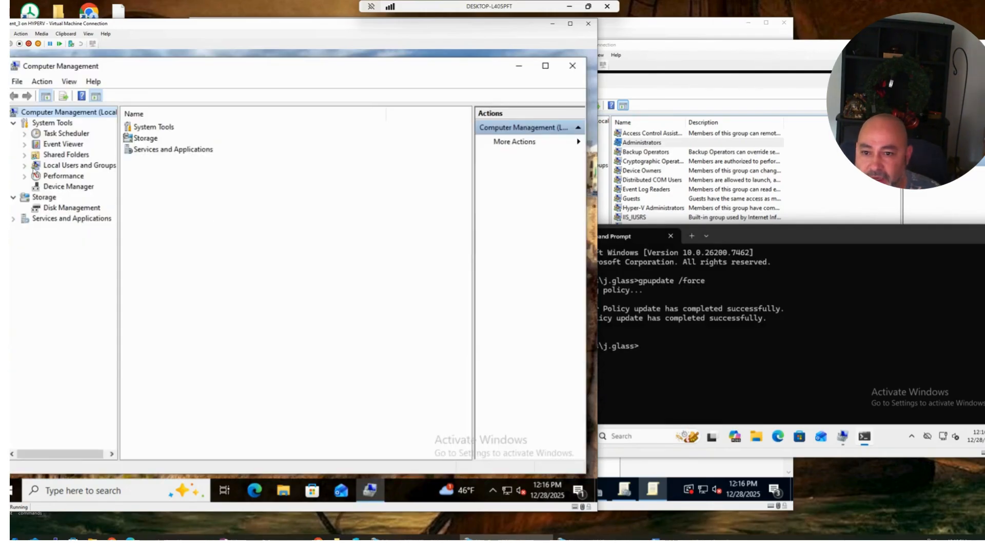
click(24, 166)
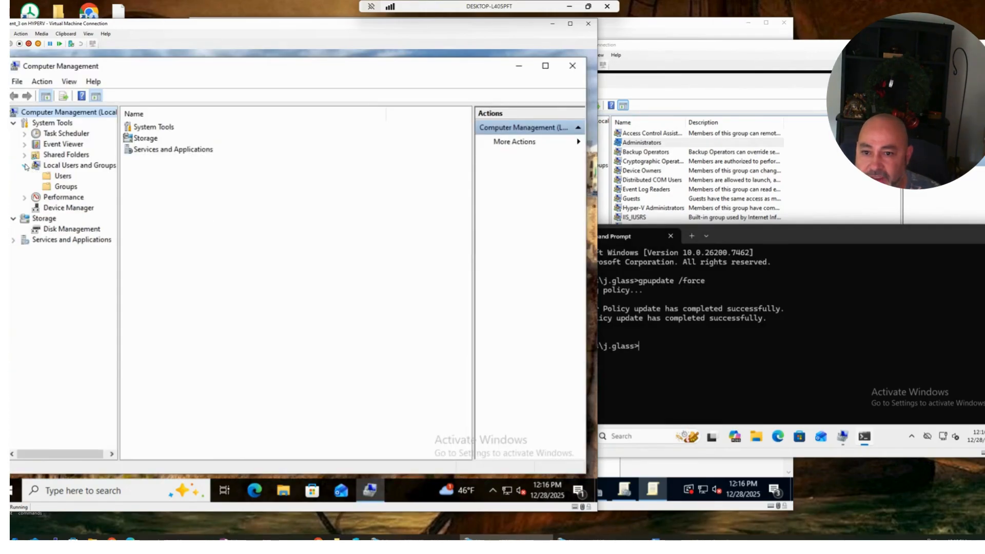
click(53, 187)
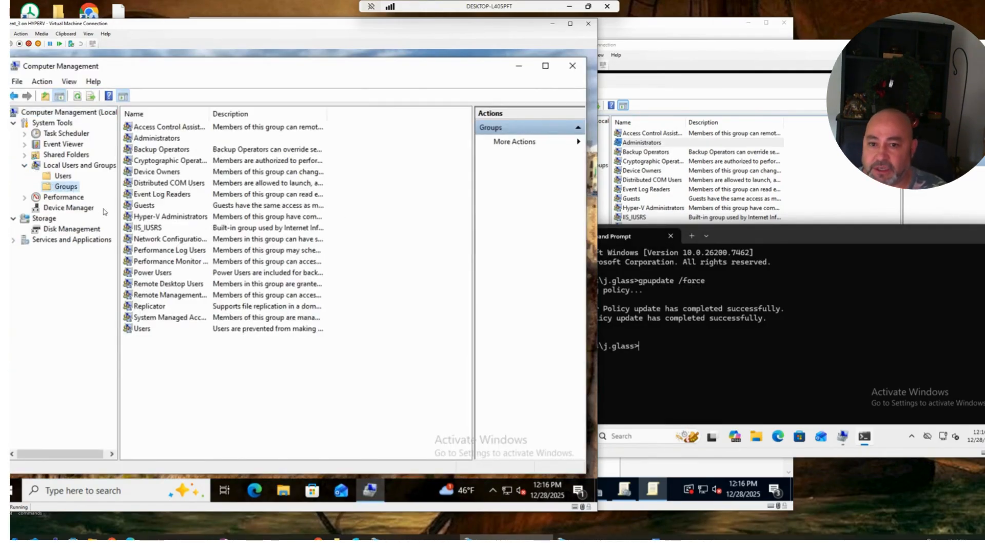
double_click(150, 139)
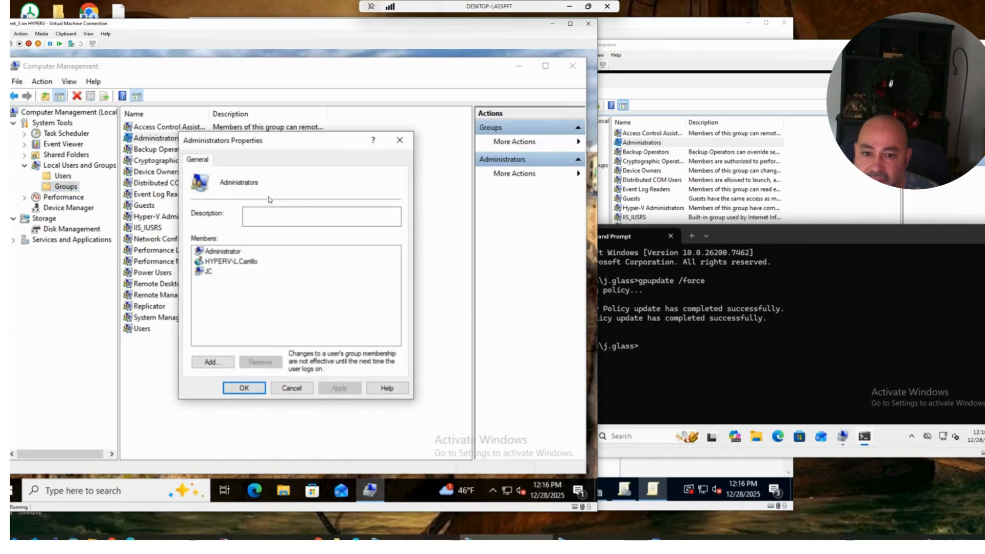
click(231, 263)
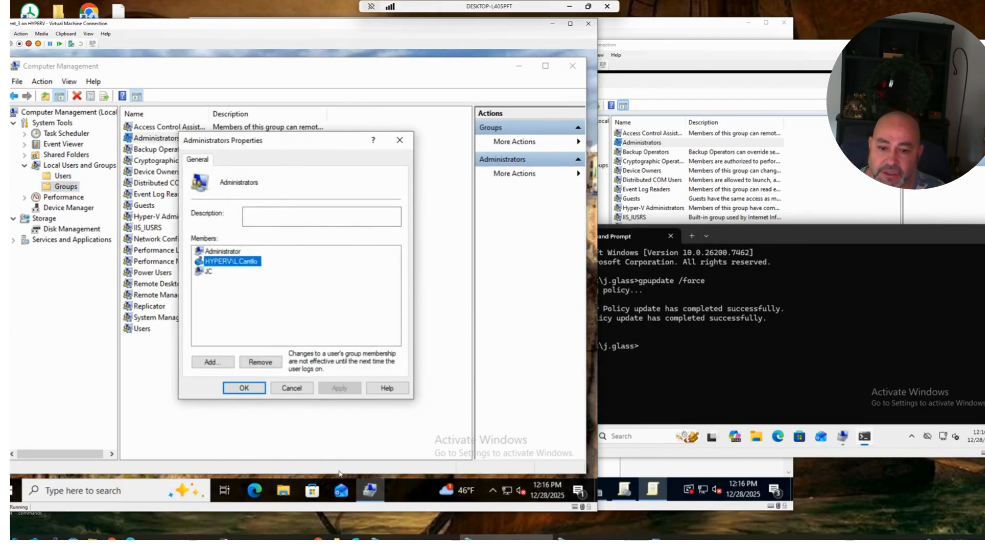
Open a Command Prompt on this second client and force a policy refresh with gpupdate /force.
click(135, 485)
text(cm)
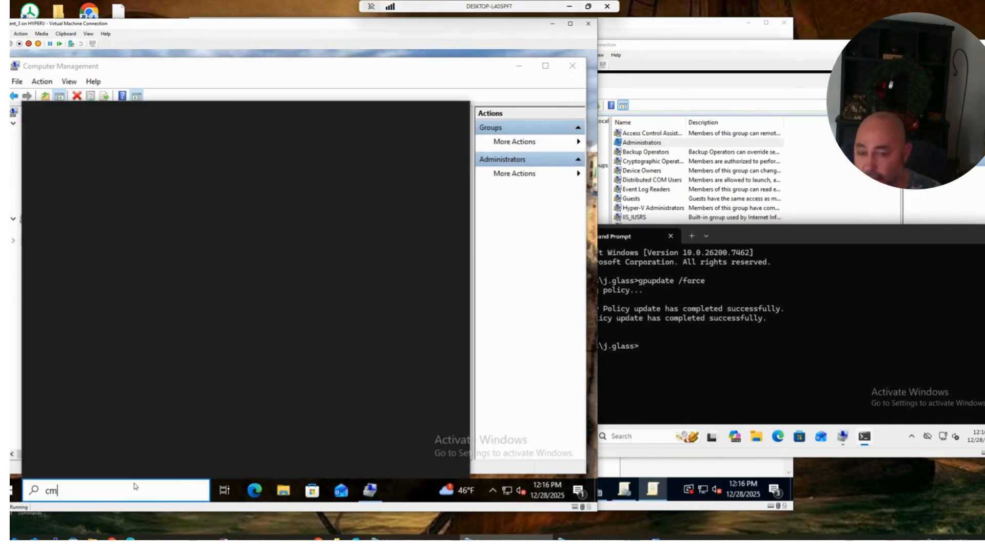
text(d)
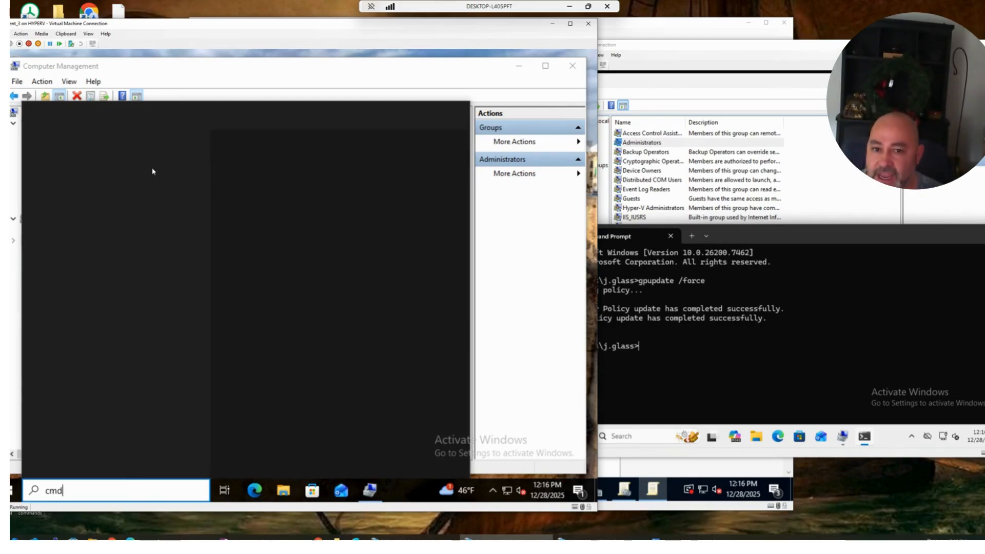
key(Escape)
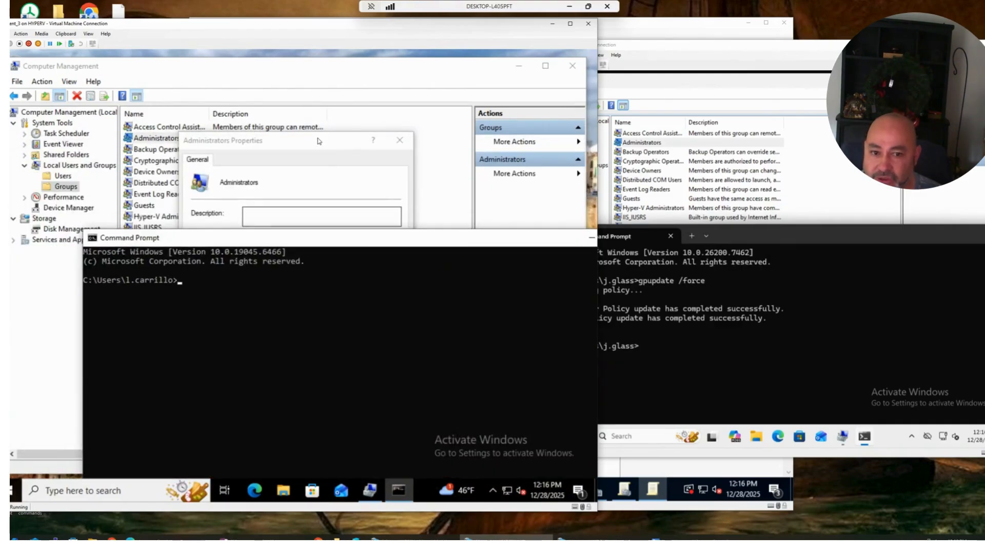
double_click(338, 239)
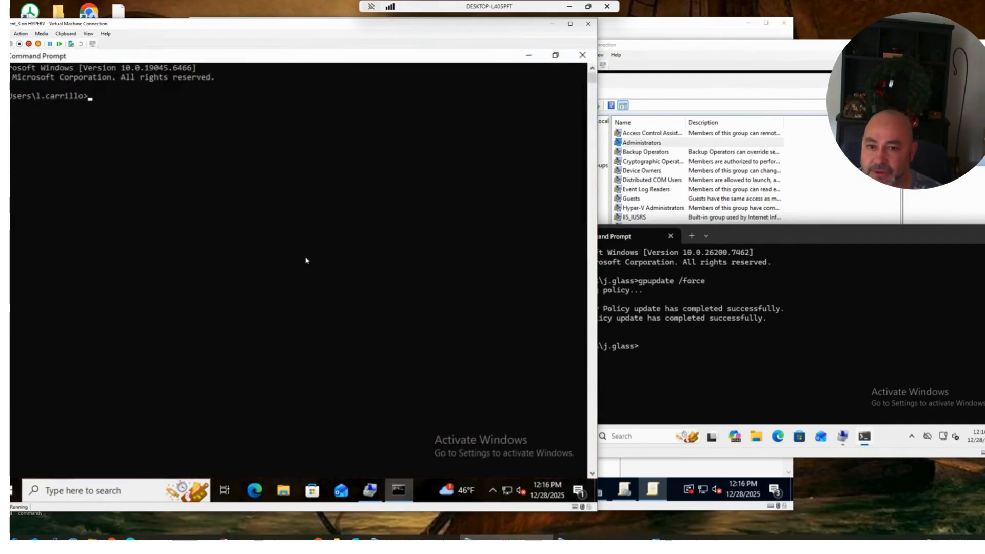
click(555, 55)
click(284, 290)
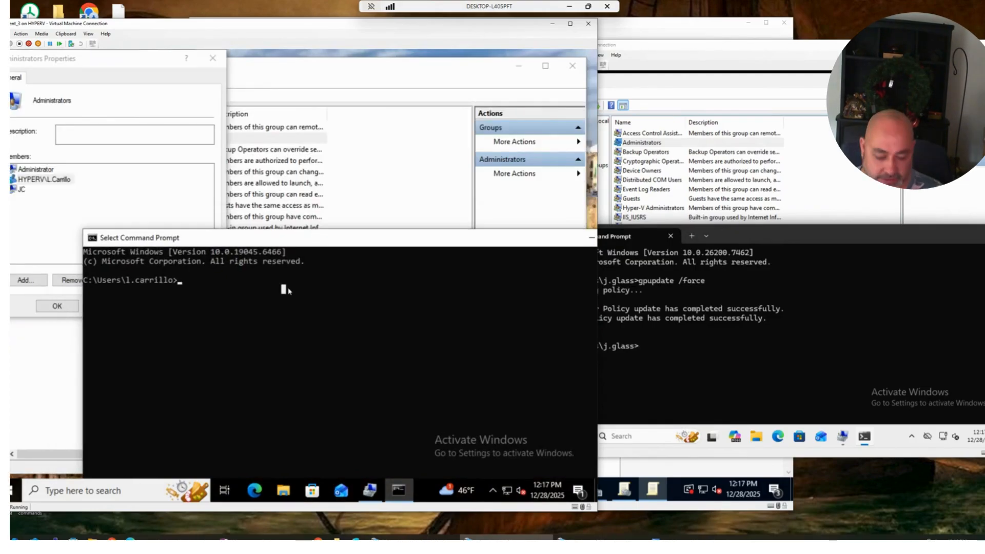
key(Escape)
text(g)
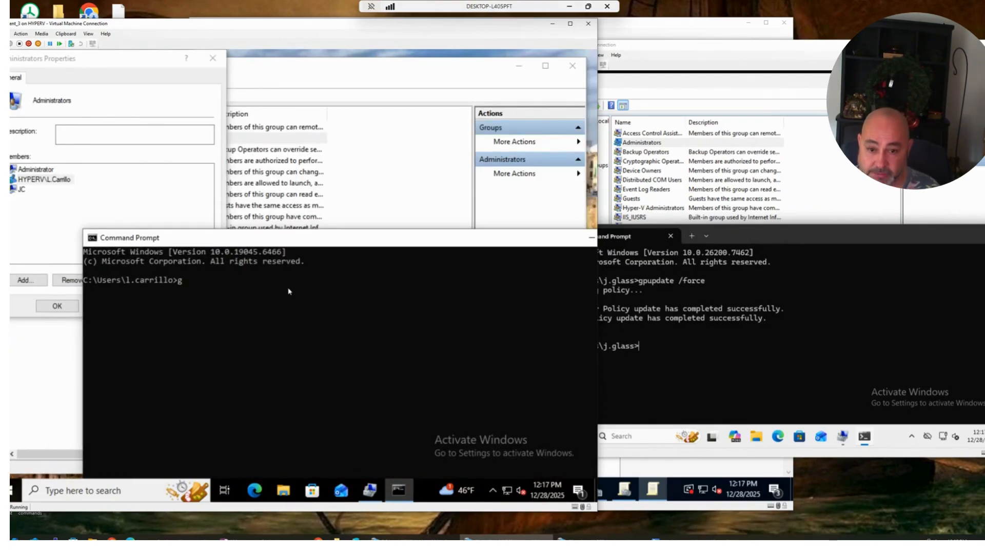
text(pupdate /)
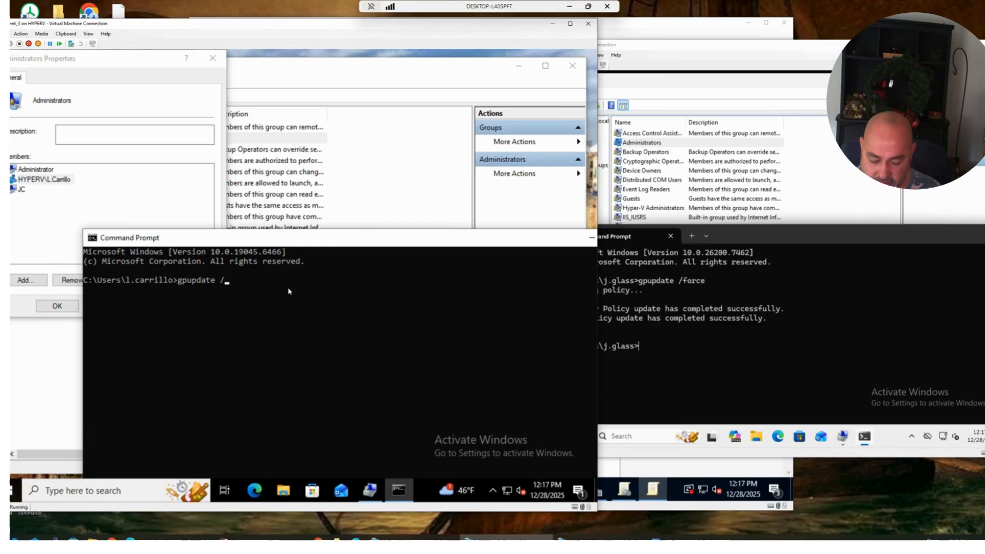
text(force)
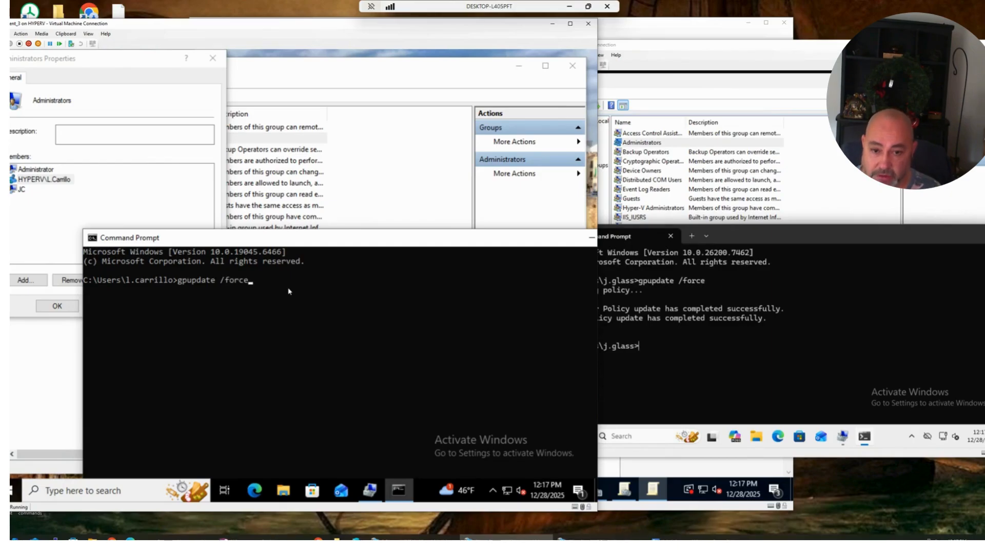
key(Return)
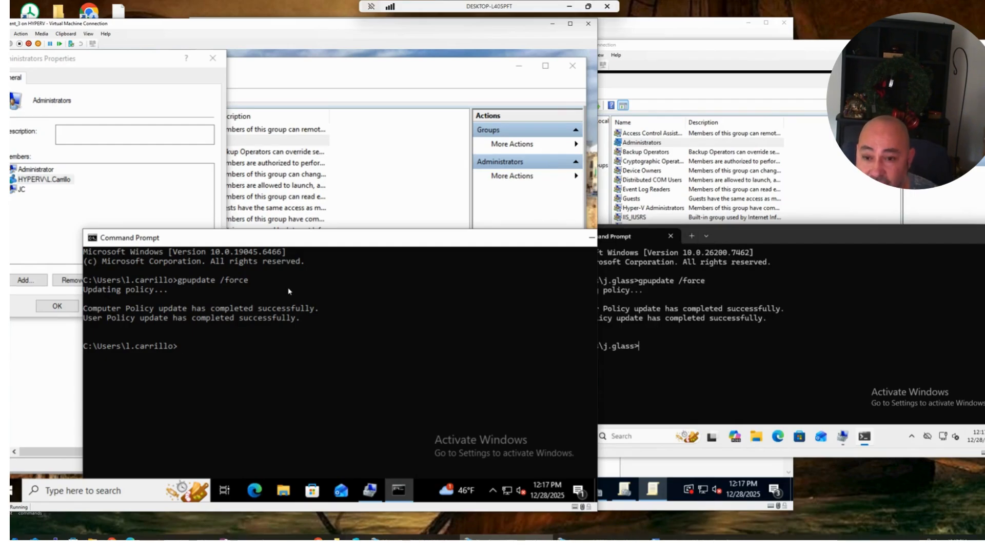
Reload the local Administrators group properties on the second client to check its members, then close them.
click(208, 366)
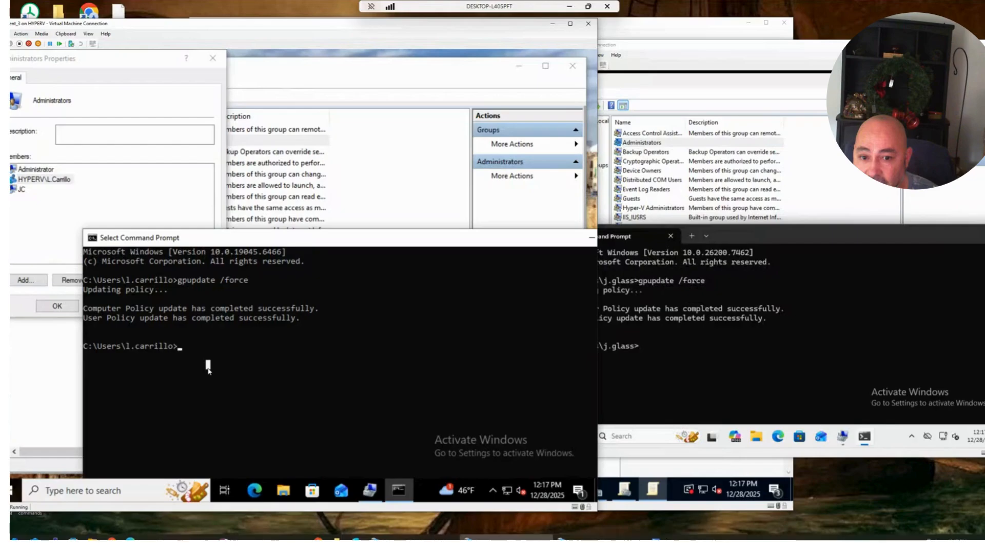
click(217, 355)
mouse_move(278, 239)
mouse_down()
mouse_move(282, 246)
mouse_move(263, 251)
mouse_up()
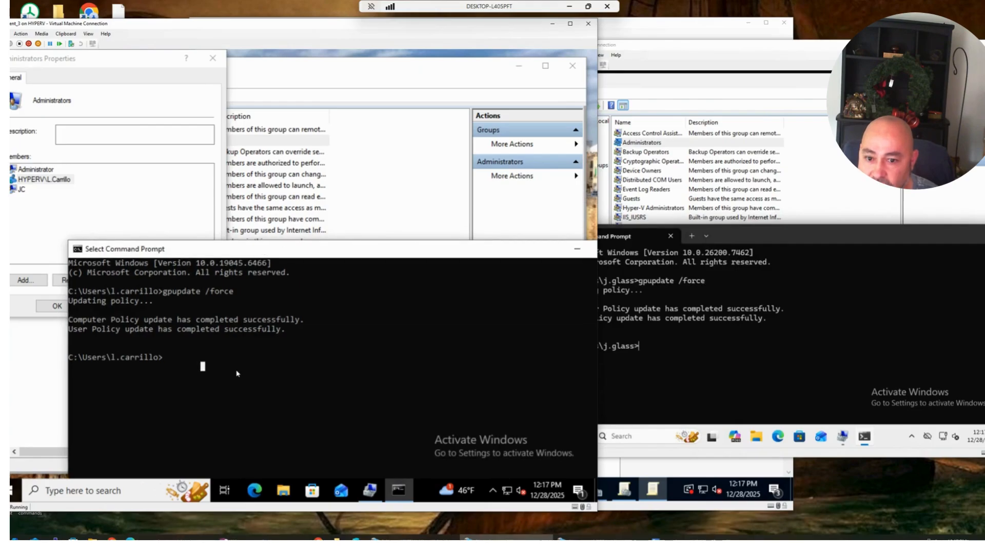
click(97, 186)
click(65, 306)
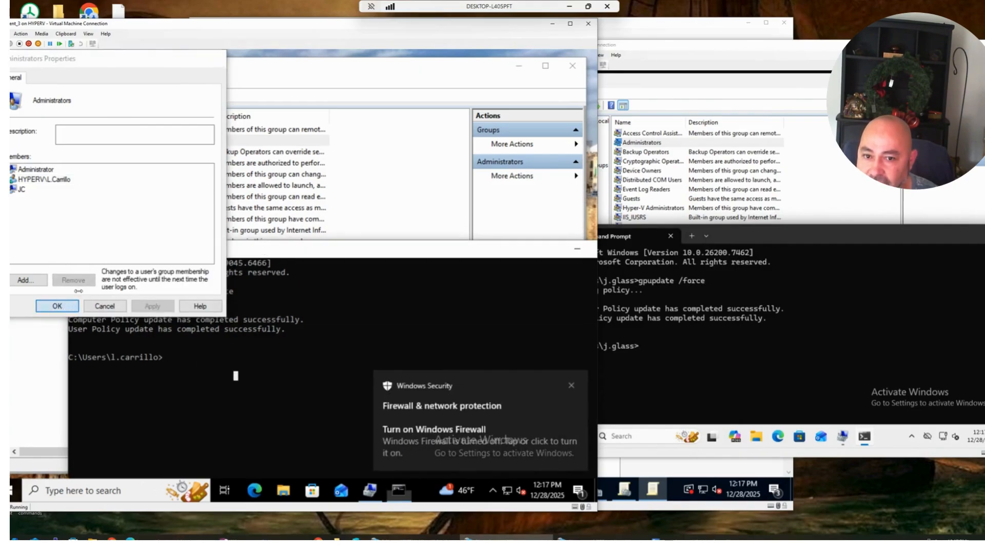
double_click(177, 143)
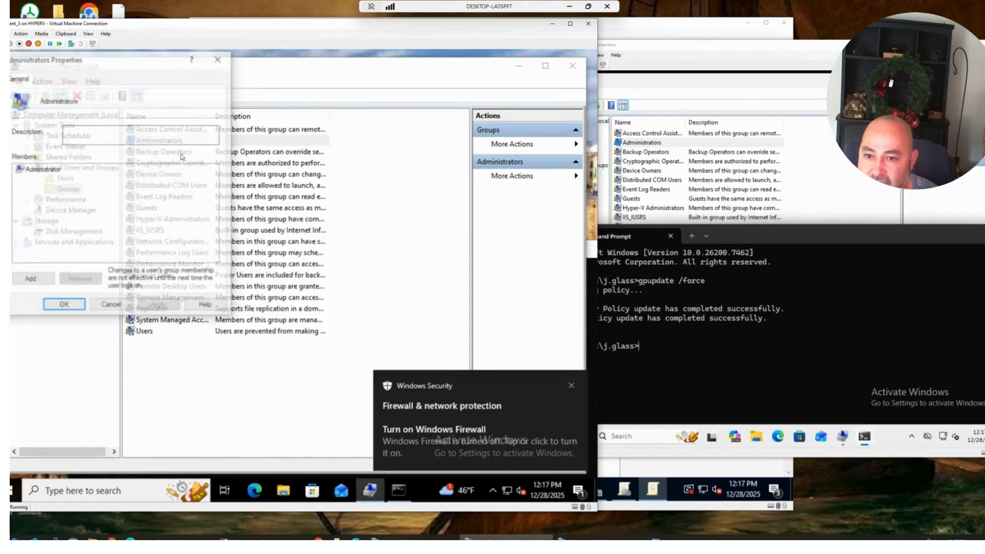
click(64, 306)
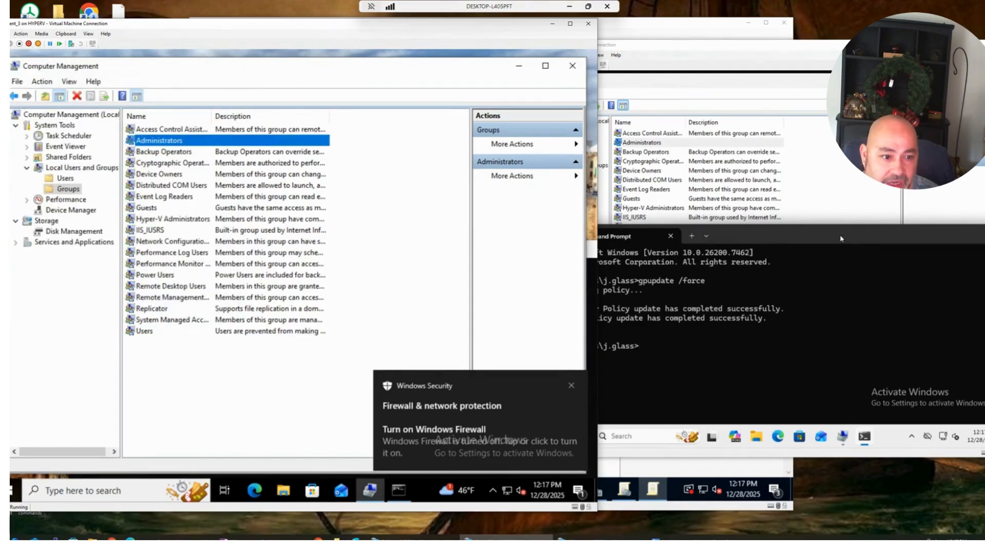
Return to the DC1 virtual machine, close the Group Policy Management Editor and minimize Server Manager to bring the Notepad notes into view.
click(725, 204)
click(635, 33)
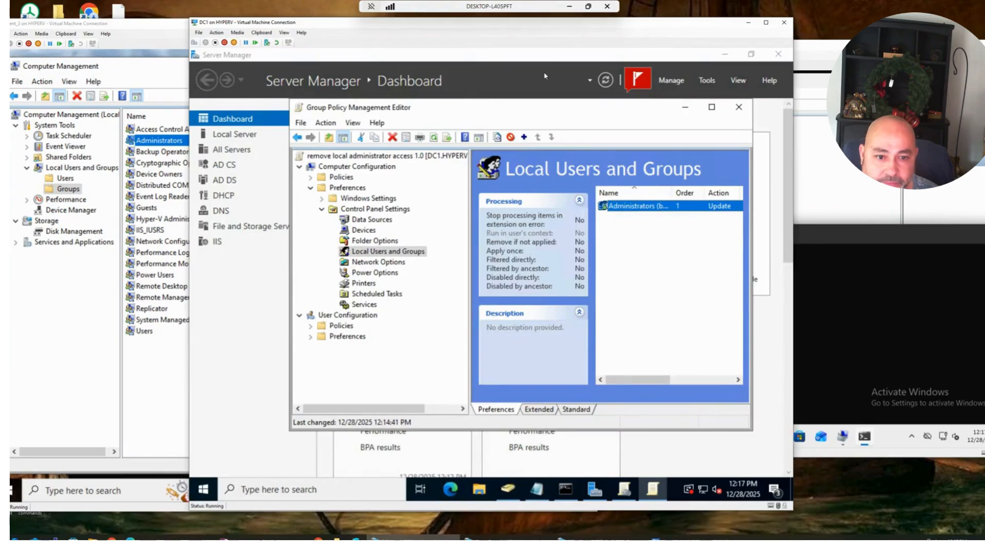
click(738, 114)
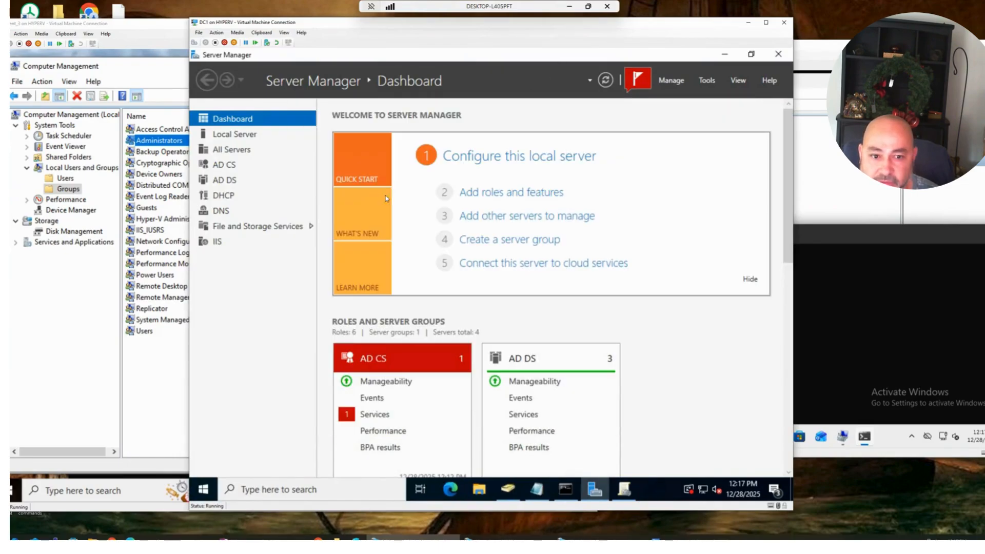
click(725, 54)
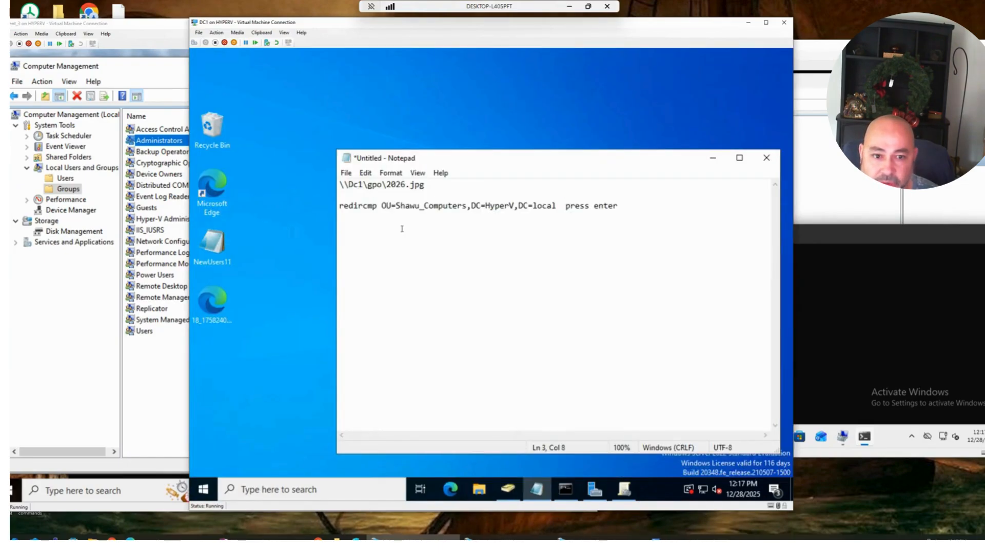
drag(556, 158, 492, 121)
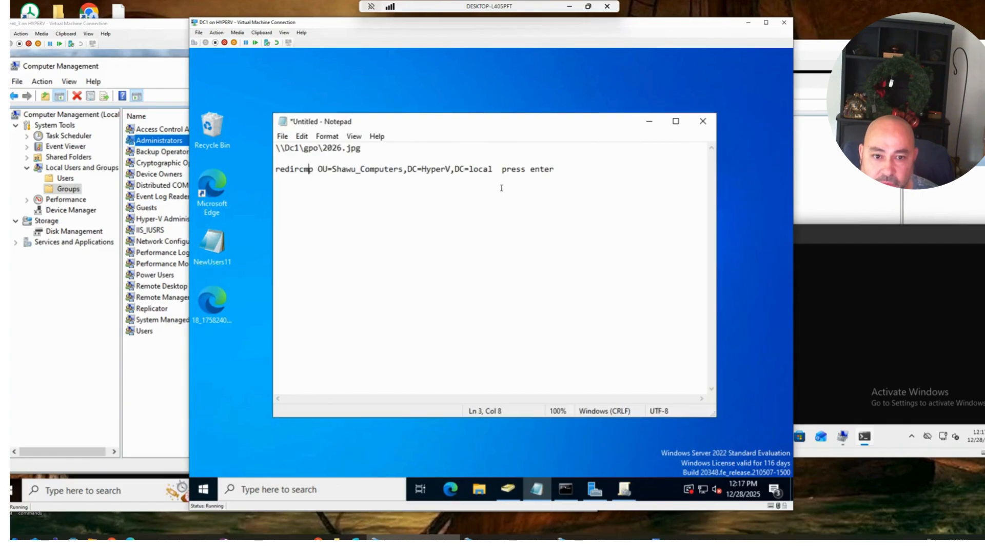